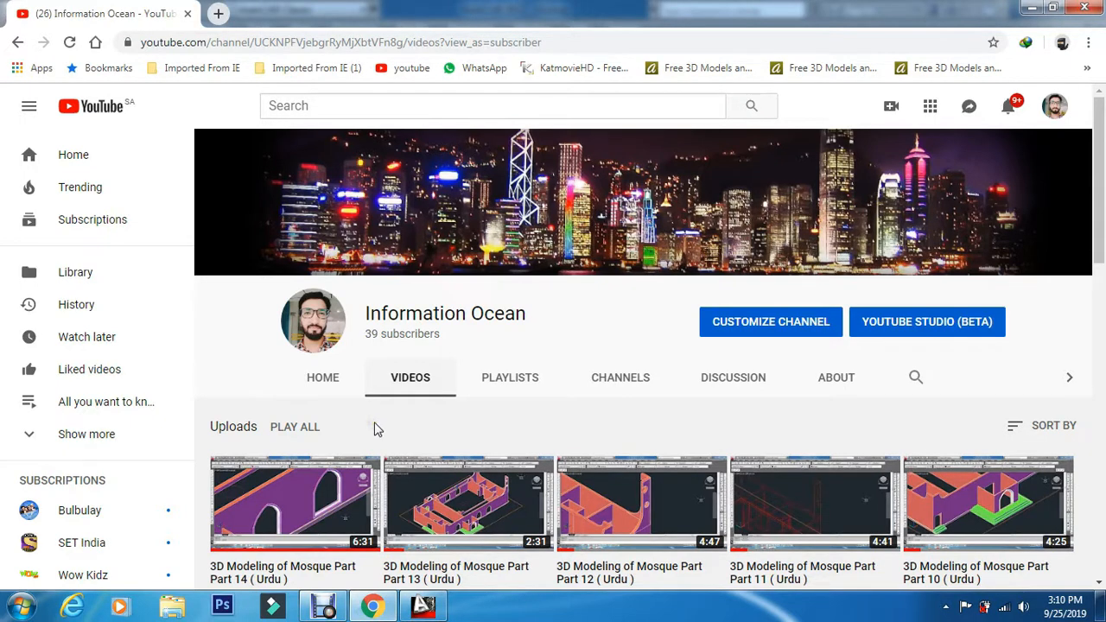
Switch to AutoCAD and show the mosque model in the Wireframe style from the top view.
click(434, 603)
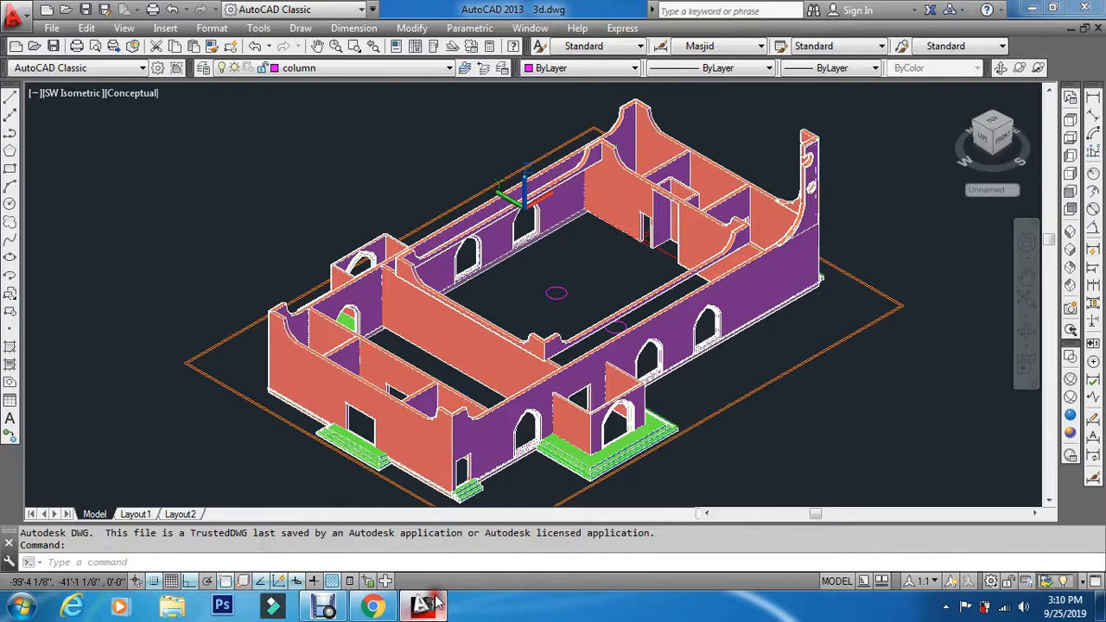
click(1071, 382)
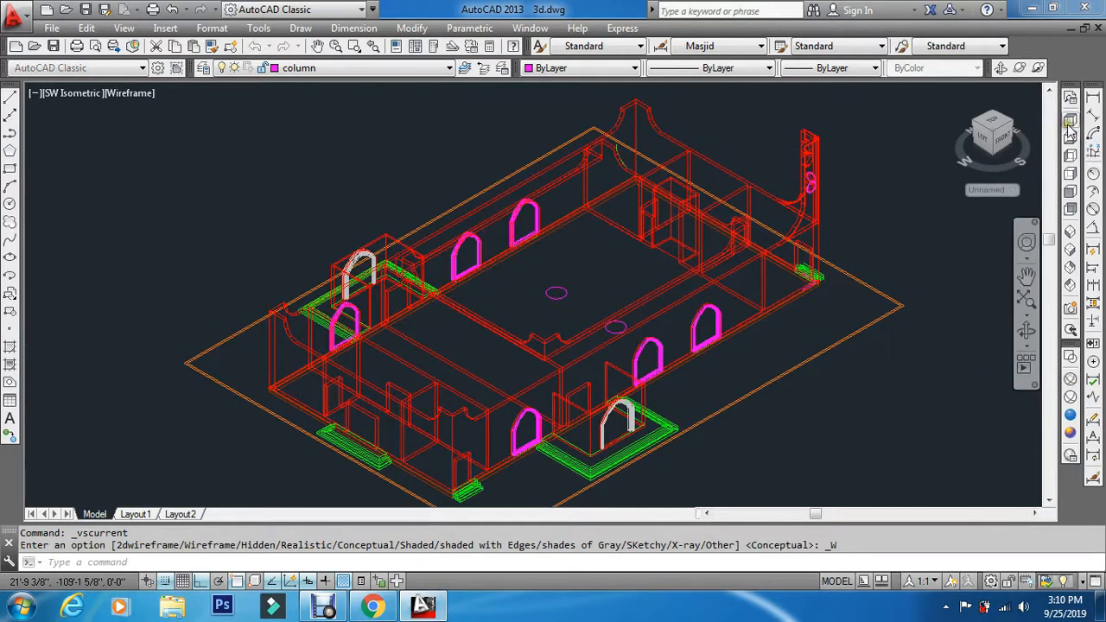
click(1071, 118)
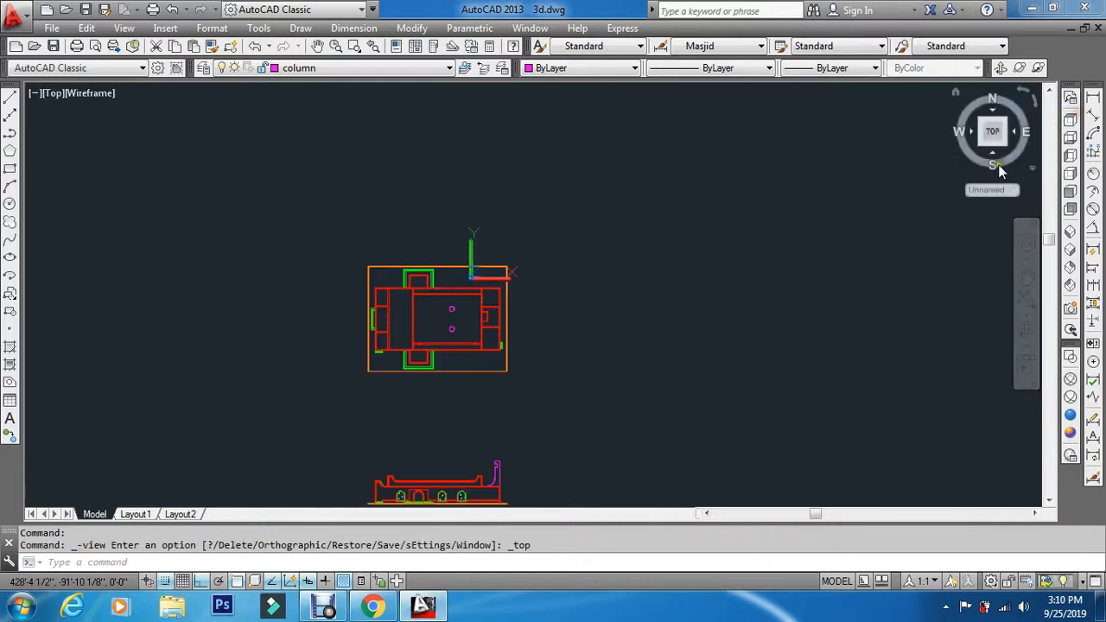
Copy the green inner outlines of the arched window and the adjacent vertical red line to the clipboard.
scroll(682, 210, down, 5)
scroll(536, 354, up, 2)
scroll(675, 272, up, 10)
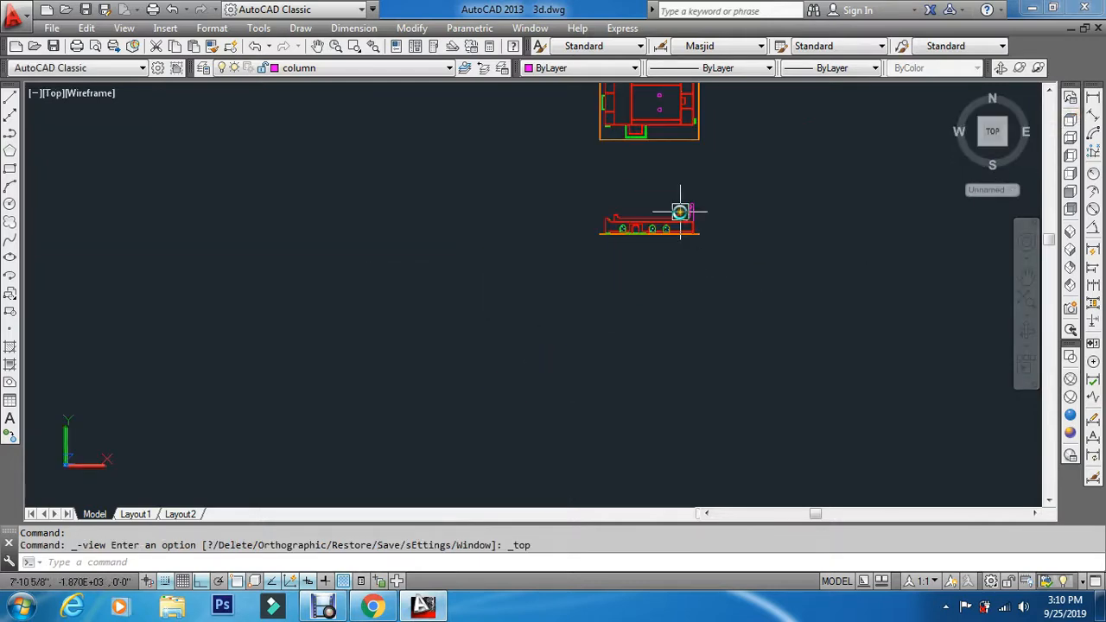
scroll(483, 242, up, 8)
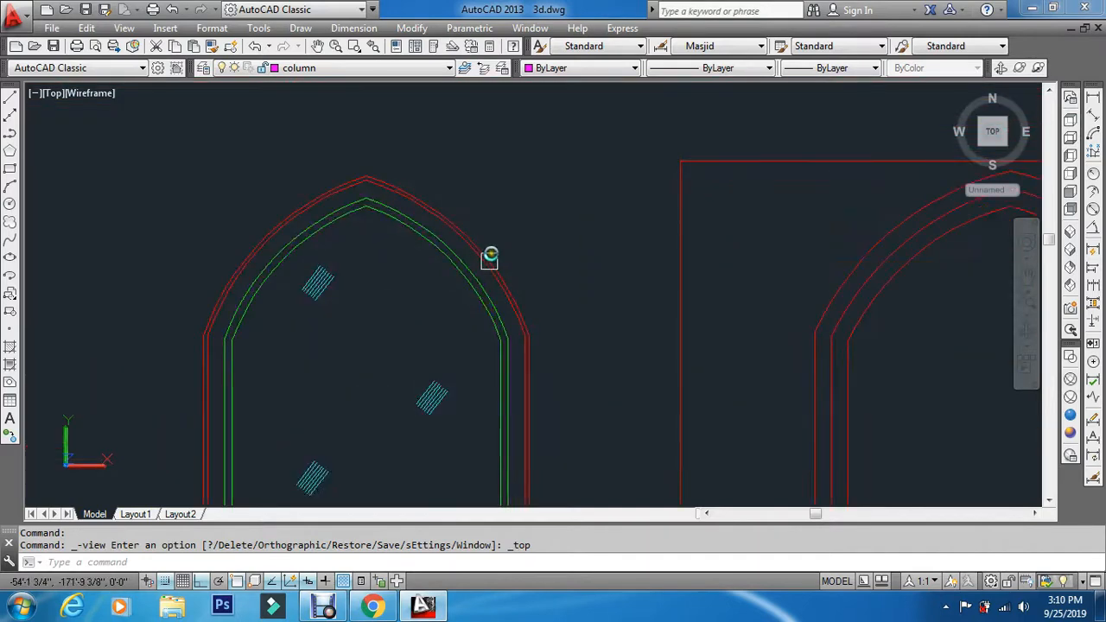
click(487, 279)
click(408, 311)
scroll(408, 310, down, 4)
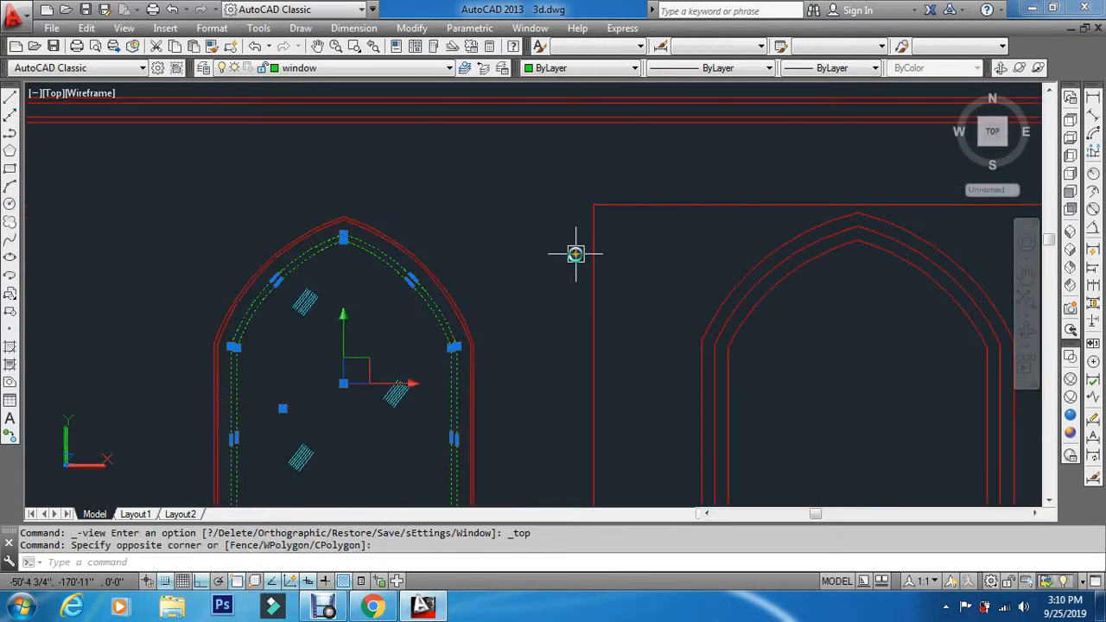
click(637, 227)
click(563, 247)
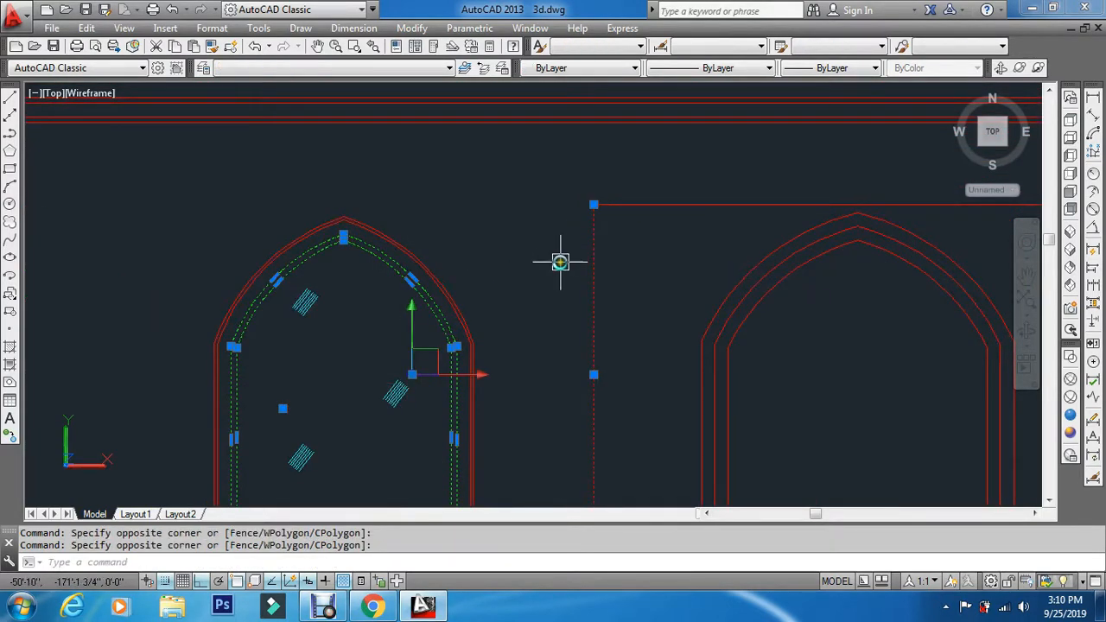
key(ctrl+c)
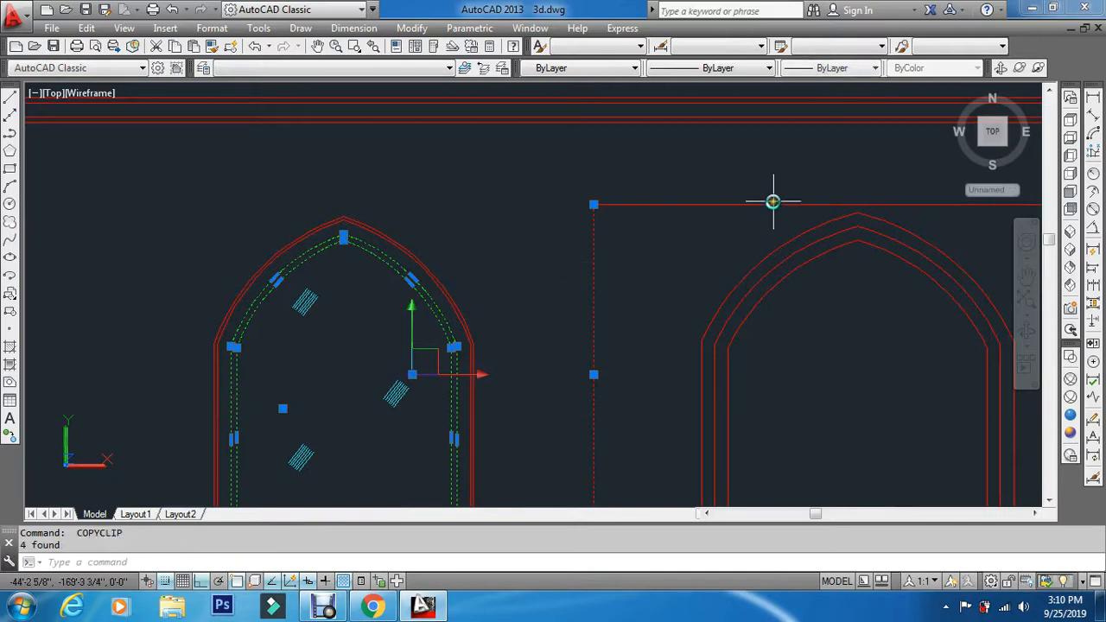
Paste the copied window outlines and line below the model in the front view, and switch to the SW Isometric view.
click(1071, 193)
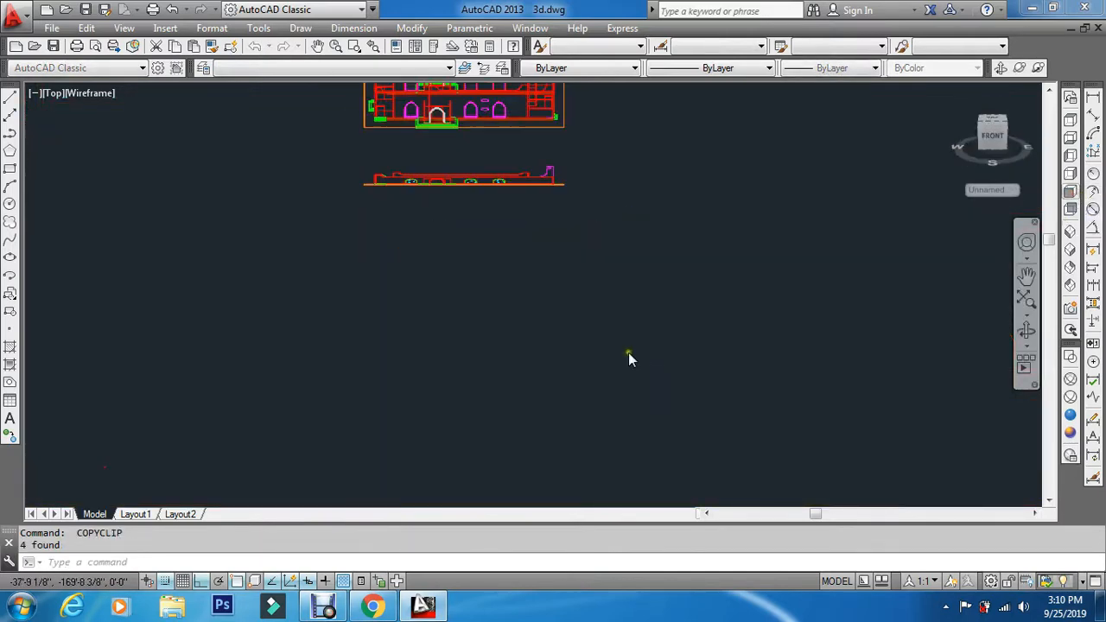
key(ctrl+v)
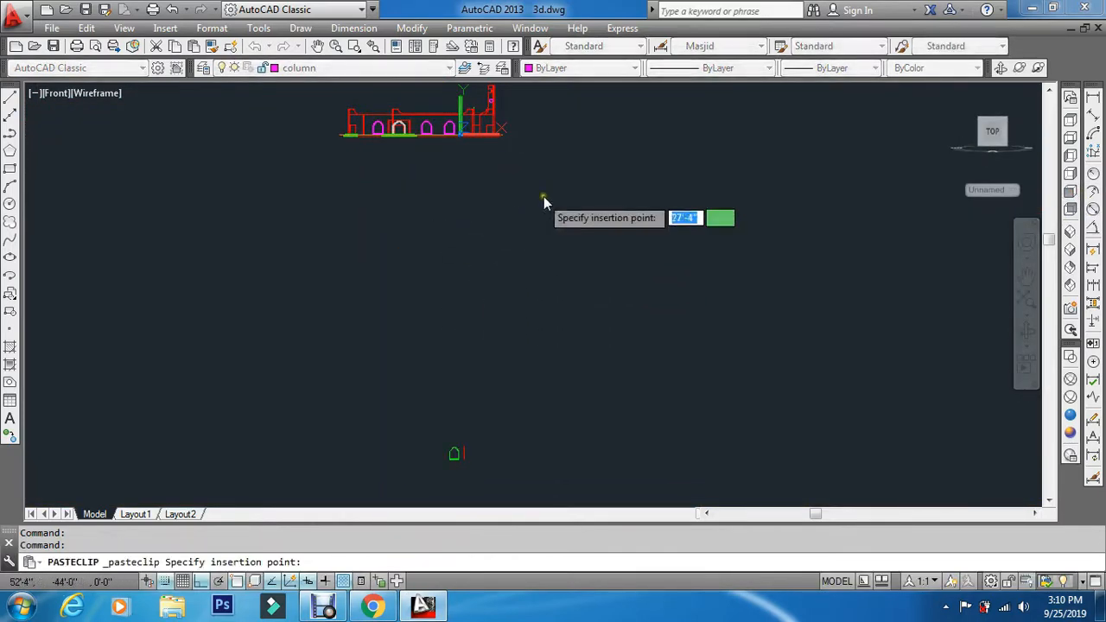
scroll(464, 461, up, 10)
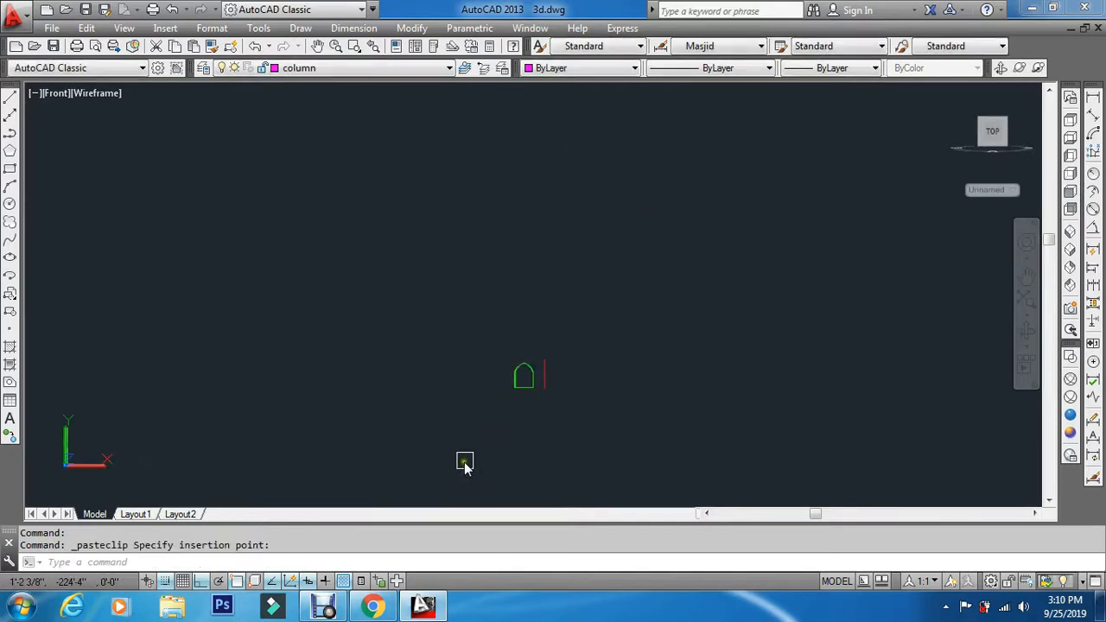
click(1072, 232)
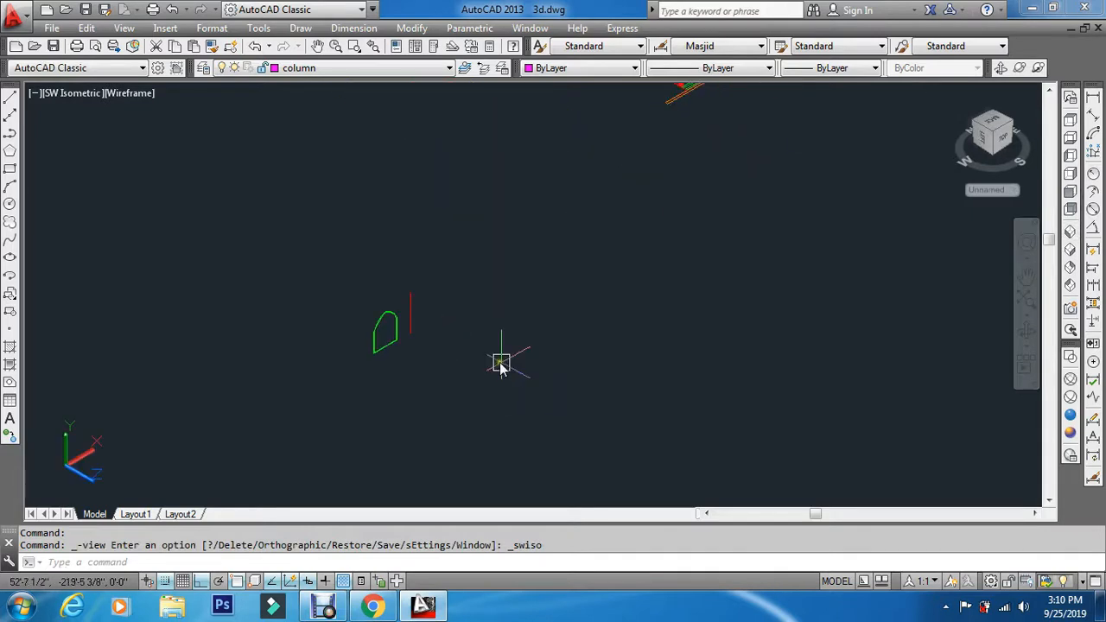
scroll(359, 350, up, 8)
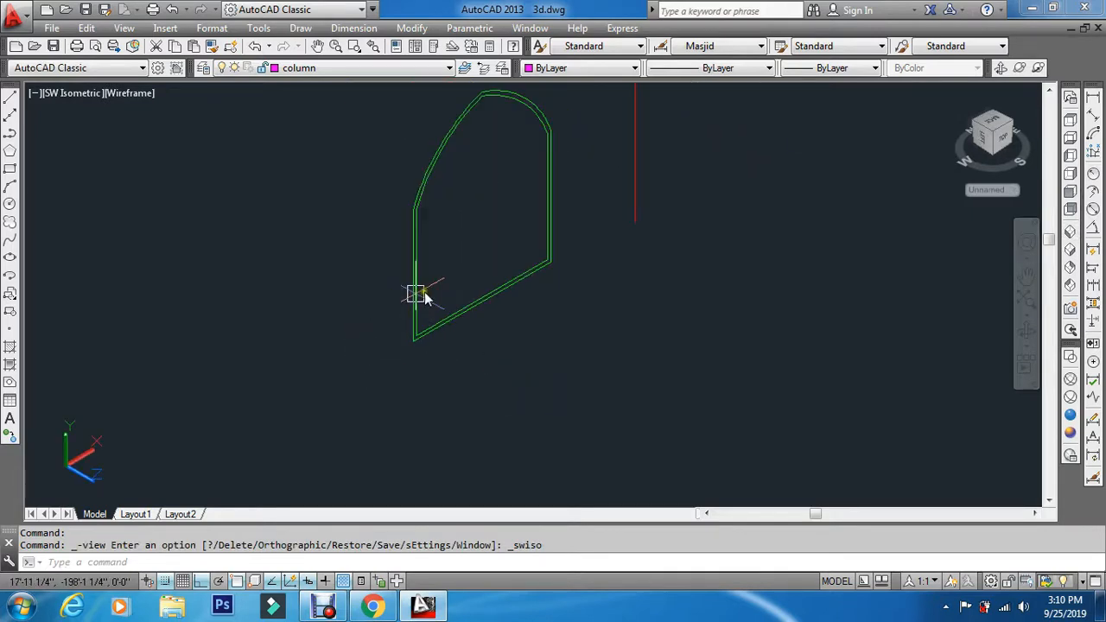
Make glass the current layer and create a boundary inside the inner outline of the pasted window.
click(545, 158)
click(389, 68)
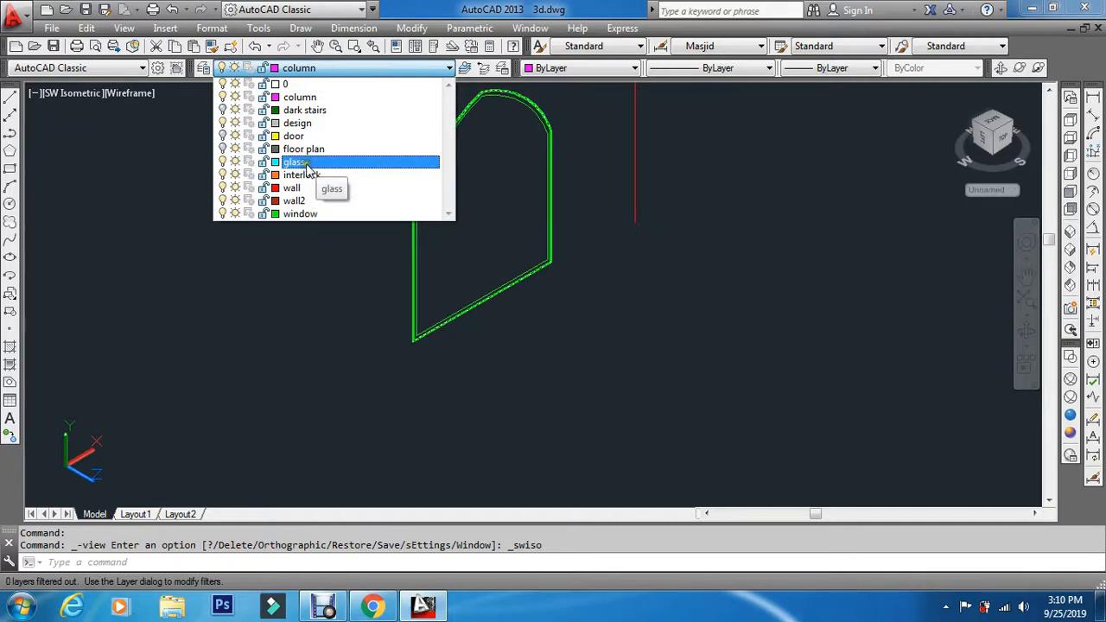
click(307, 162)
key(Escape)
key(Escape)
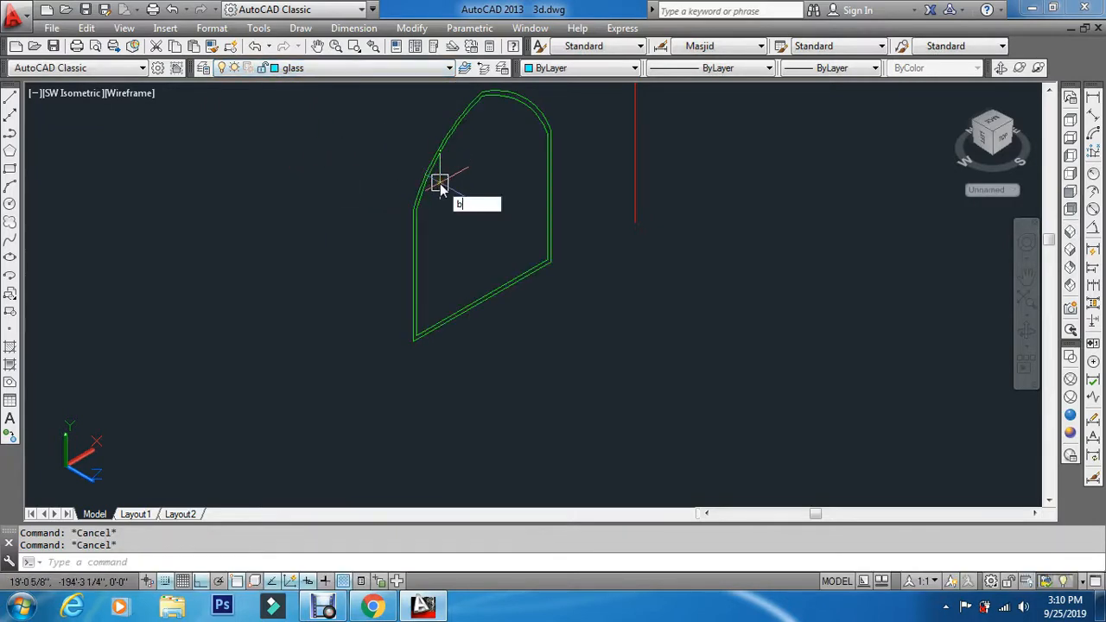
key(Return)
click(468, 210)
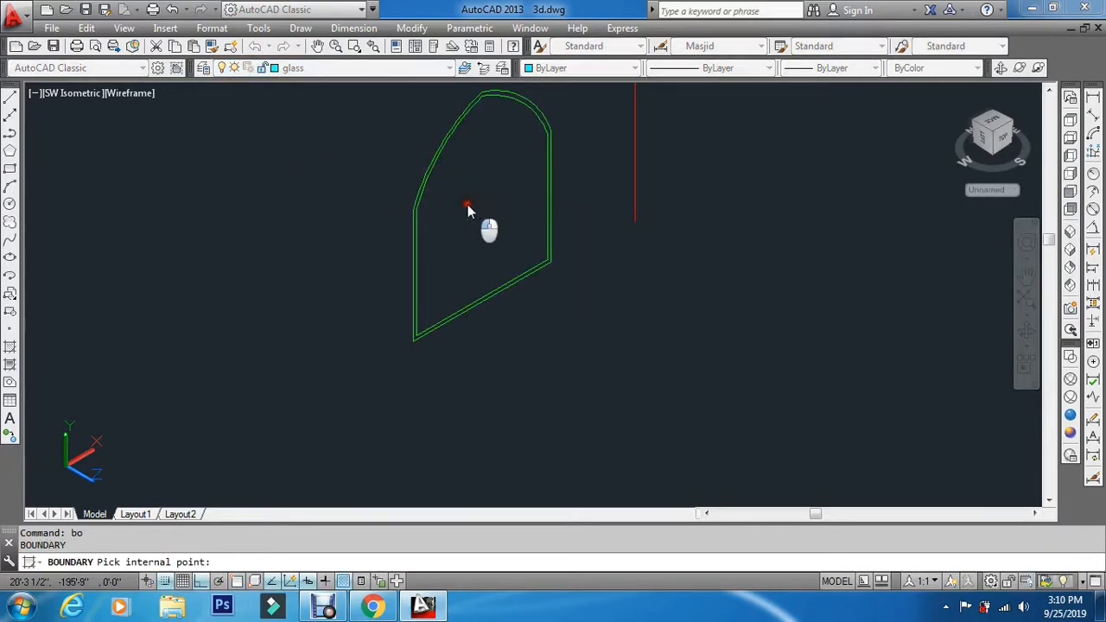
key(Return)
key(Escape)
key(Escape)
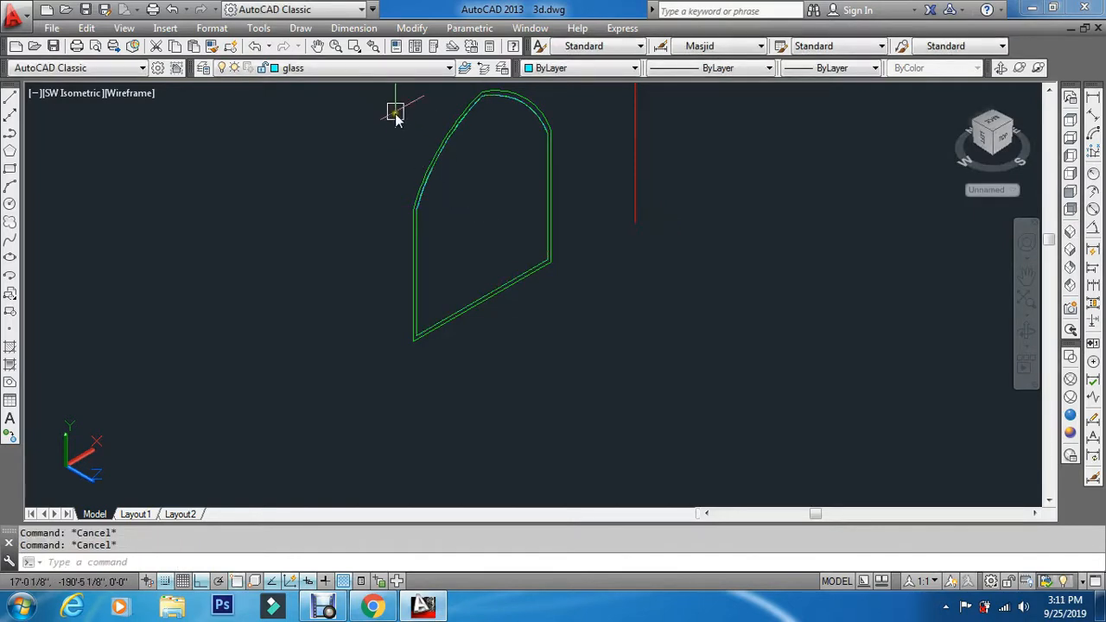
Make window the current layer and turn off the glass layer.
click(385, 69)
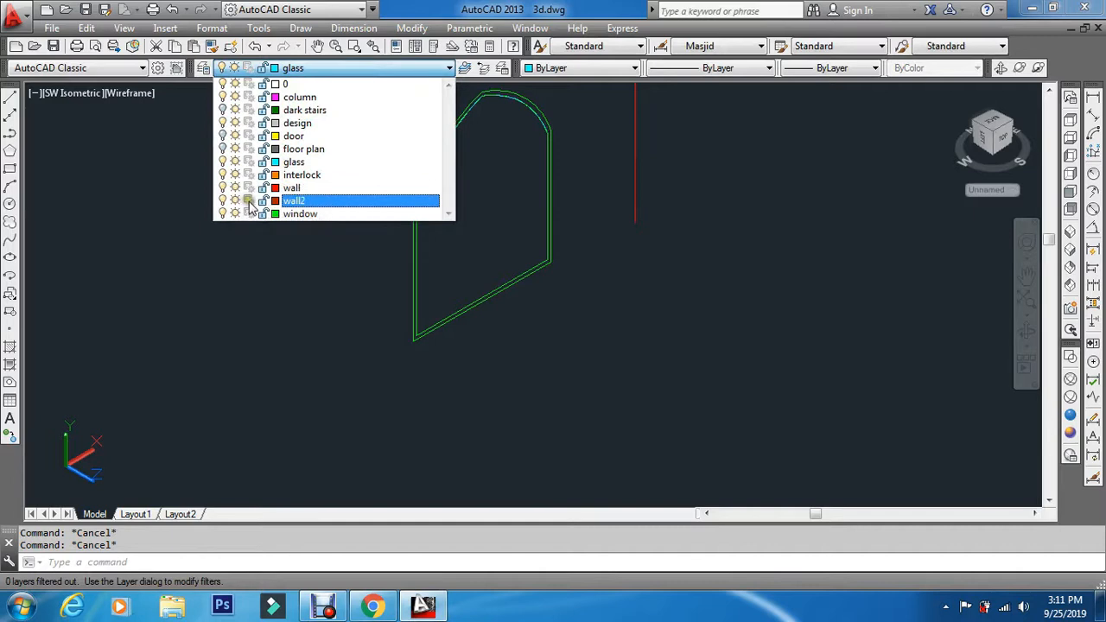
click(293, 214)
click(309, 72)
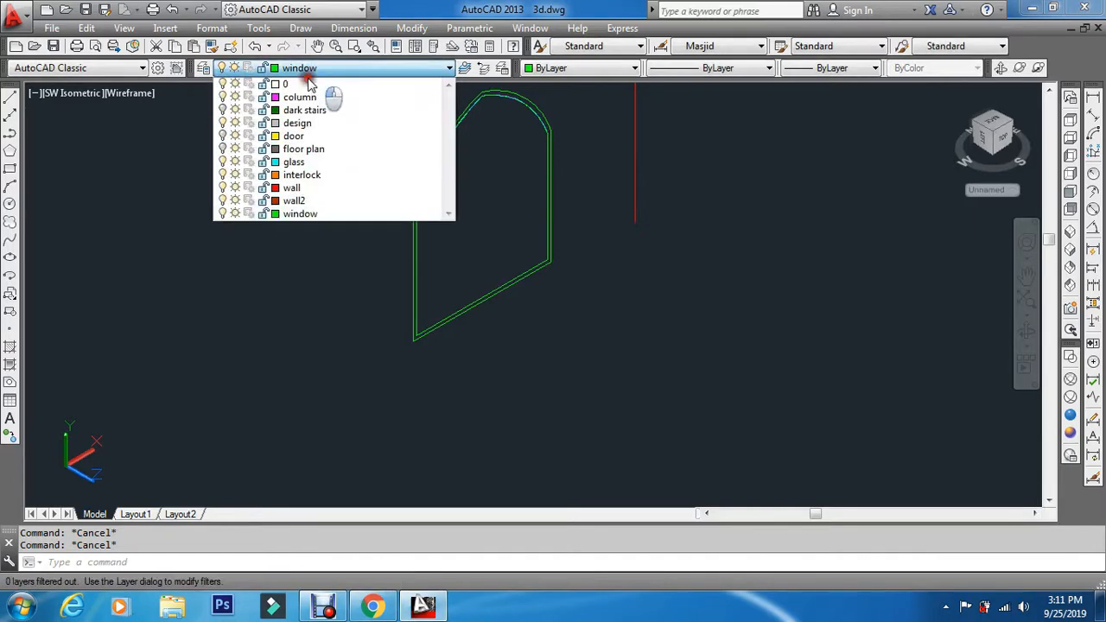
click(223, 162)
click(162, 192)
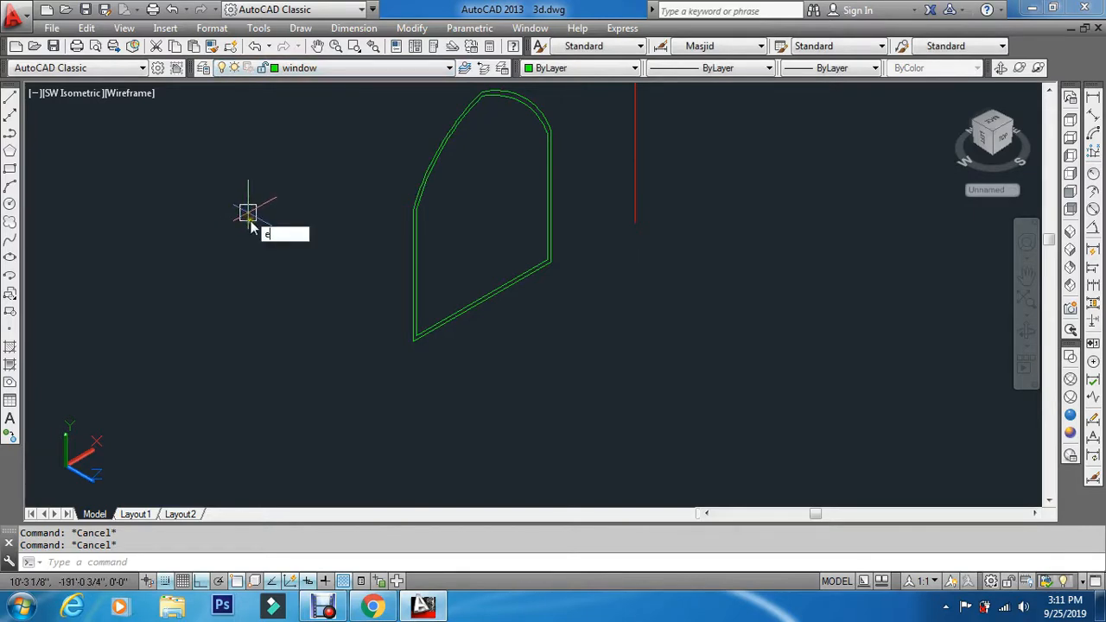
Extrude the two green window outlines to a height of 1 inch.
key(Return)
scroll(366, 245, up, 2)
click(469, 238)
click(316, 286)
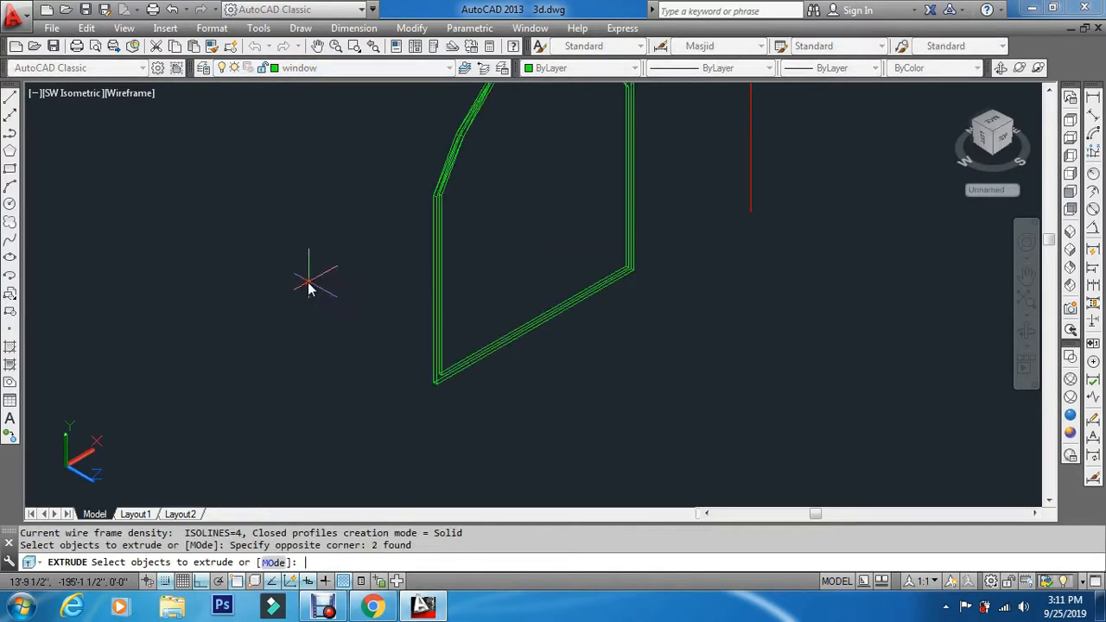
key(Return)
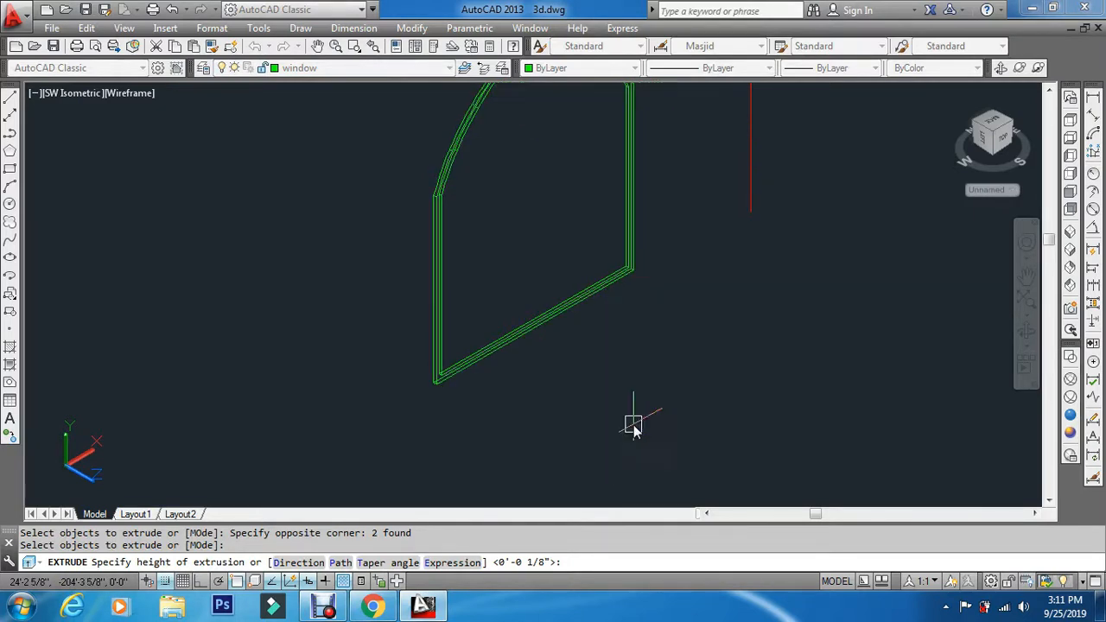
key(Escape)
key(Escape)
Subtract the inner window solid from the outer one to form a hollow frame.
text(S)
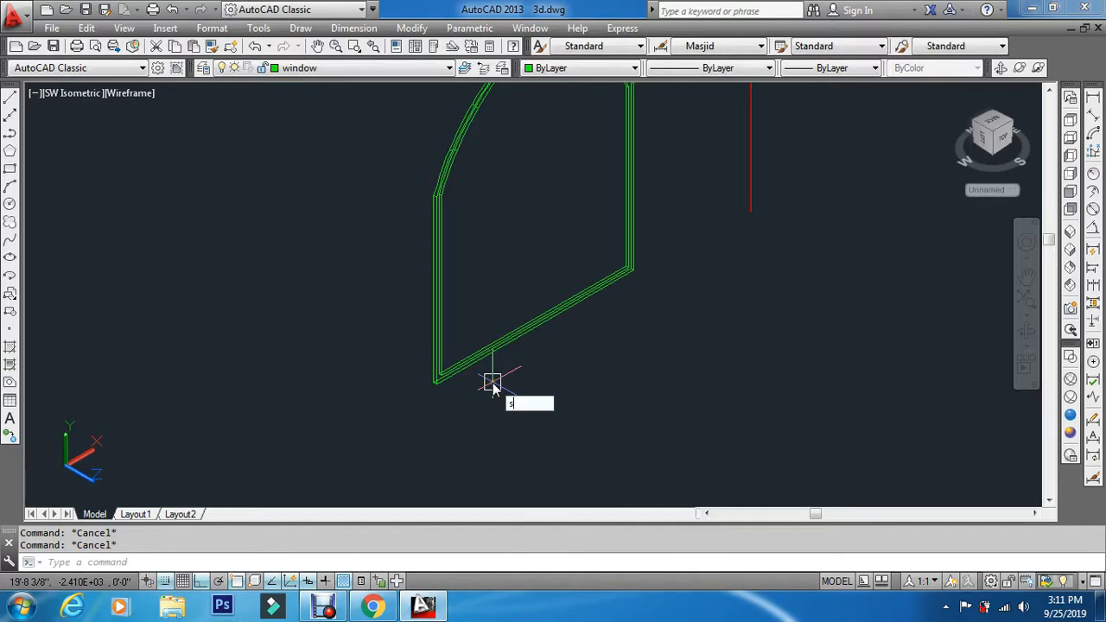
text(u)
key(Return)
scroll(479, 378, up, 6)
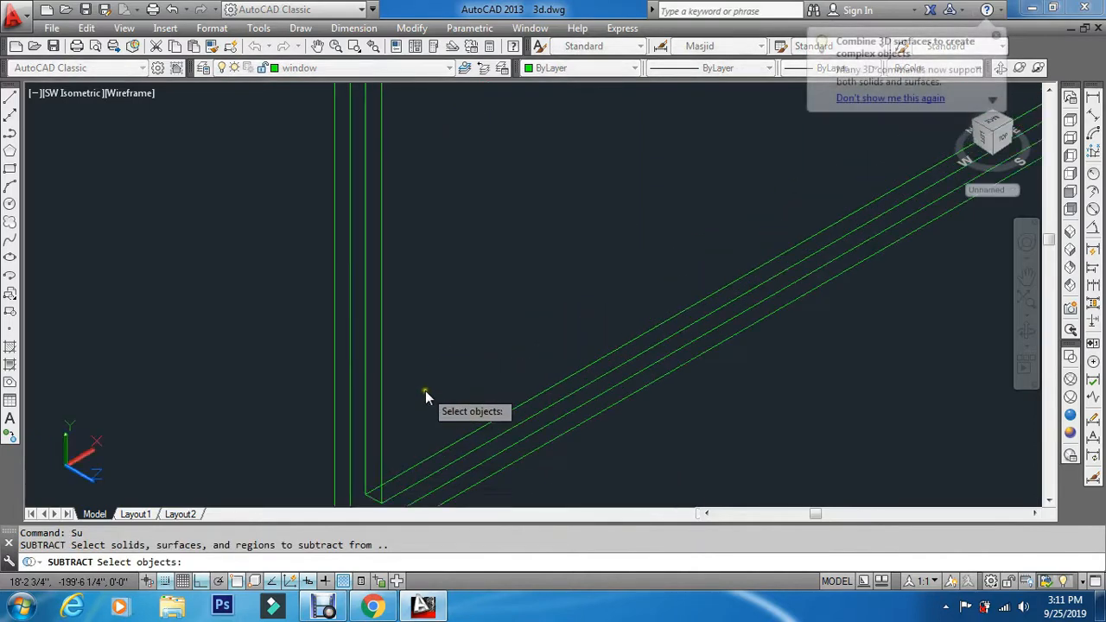
click(341, 446)
key(Return)
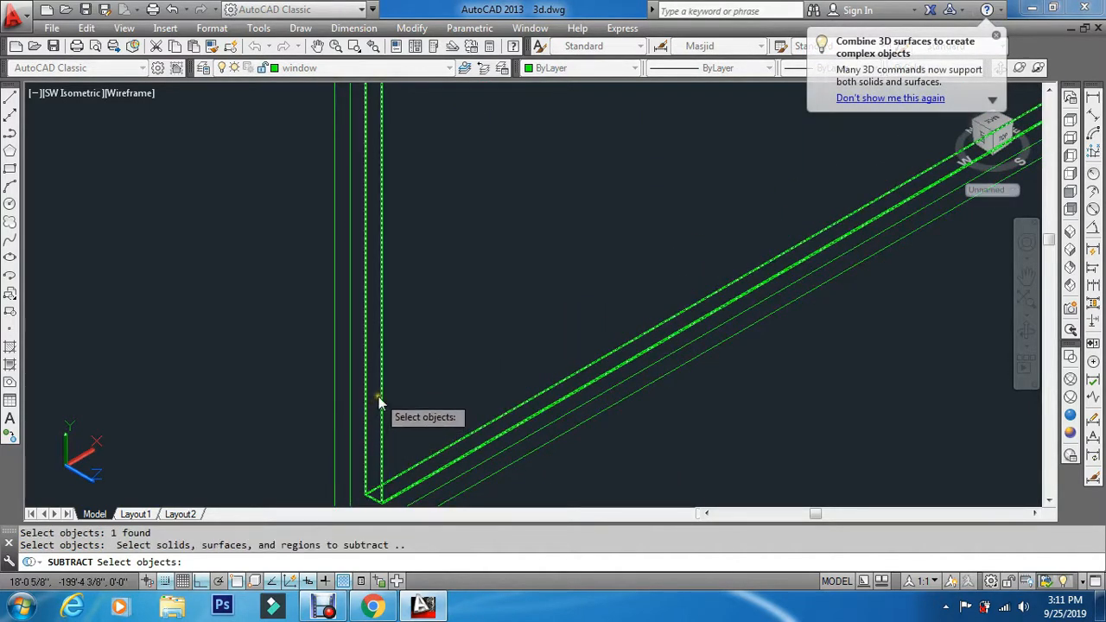
click(381, 393)
key(Return)
scroll(395, 403, down, 5)
key(Escape)
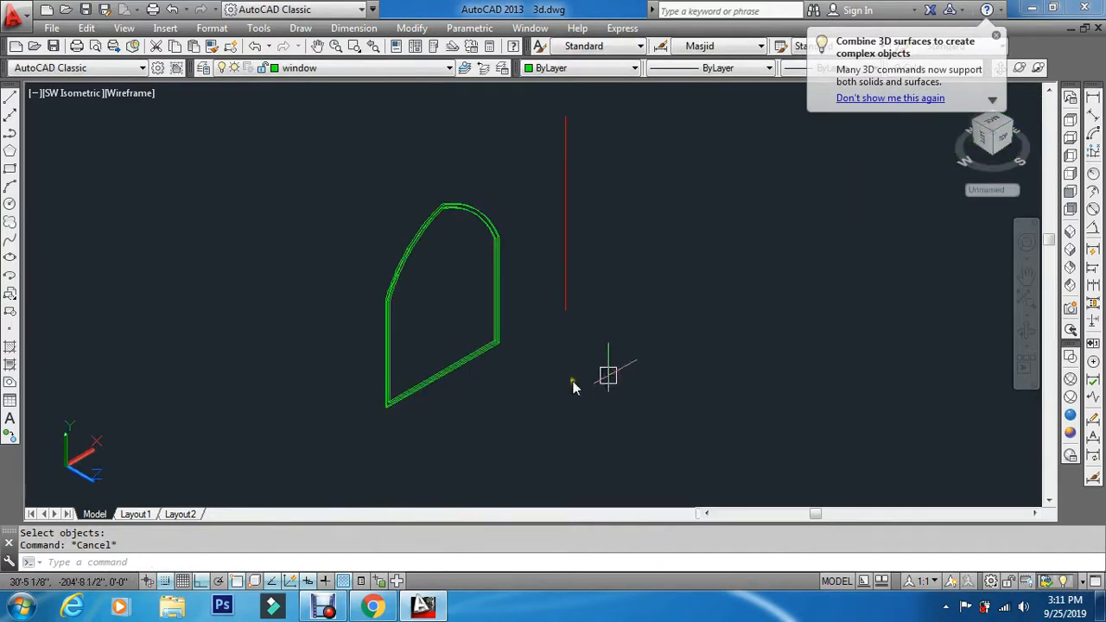
Inspect the window frame in the Conceptual visual style and return to Wireframe.
click(1070, 432)
scroll(465, 259, up, 3)
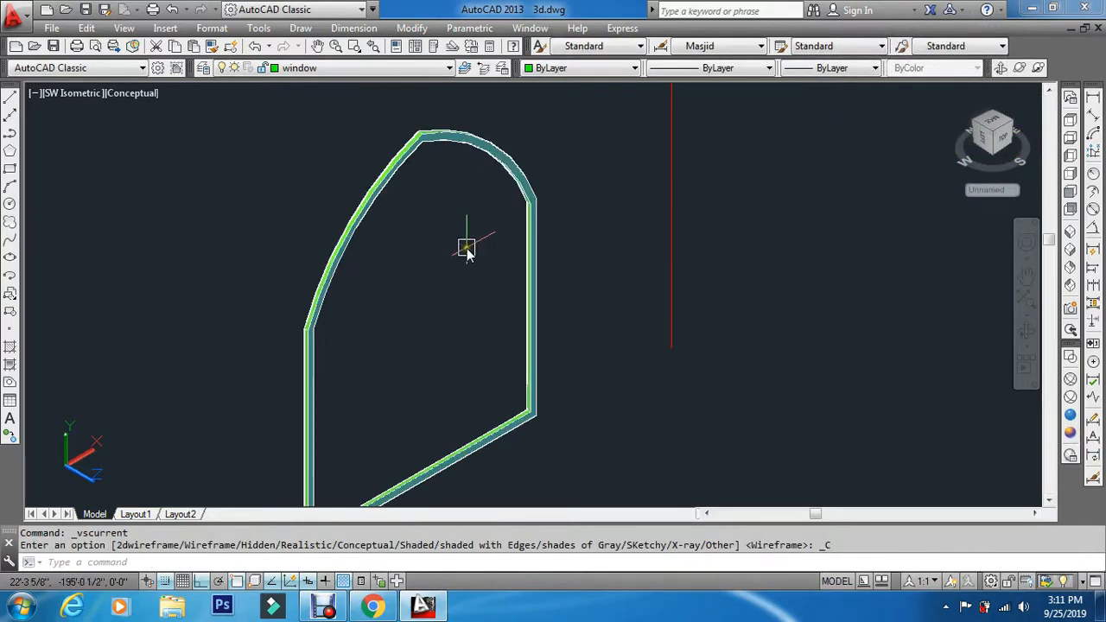
key(Escape)
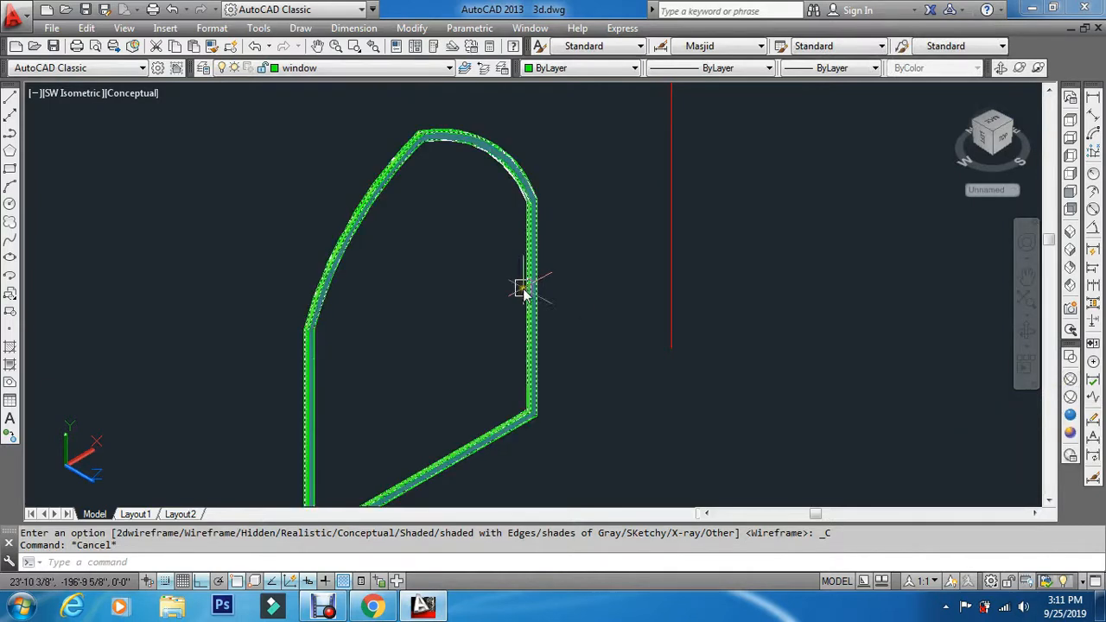
click(1073, 381)
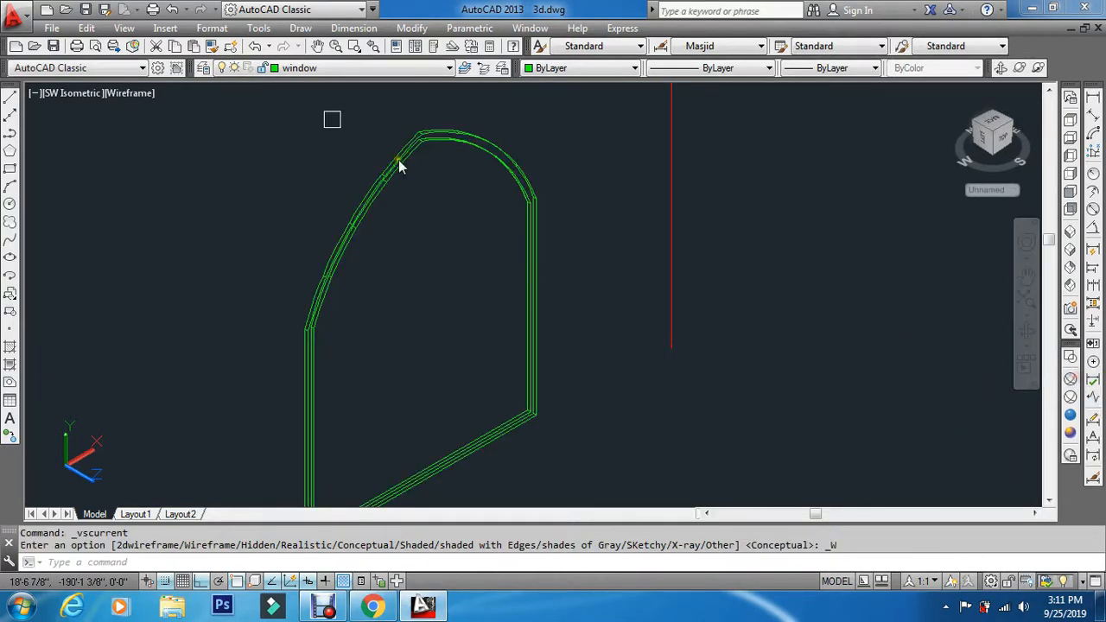
Make glass the current layer, turn it back on and turn off the window layer.
click(294, 68)
click(313, 164)
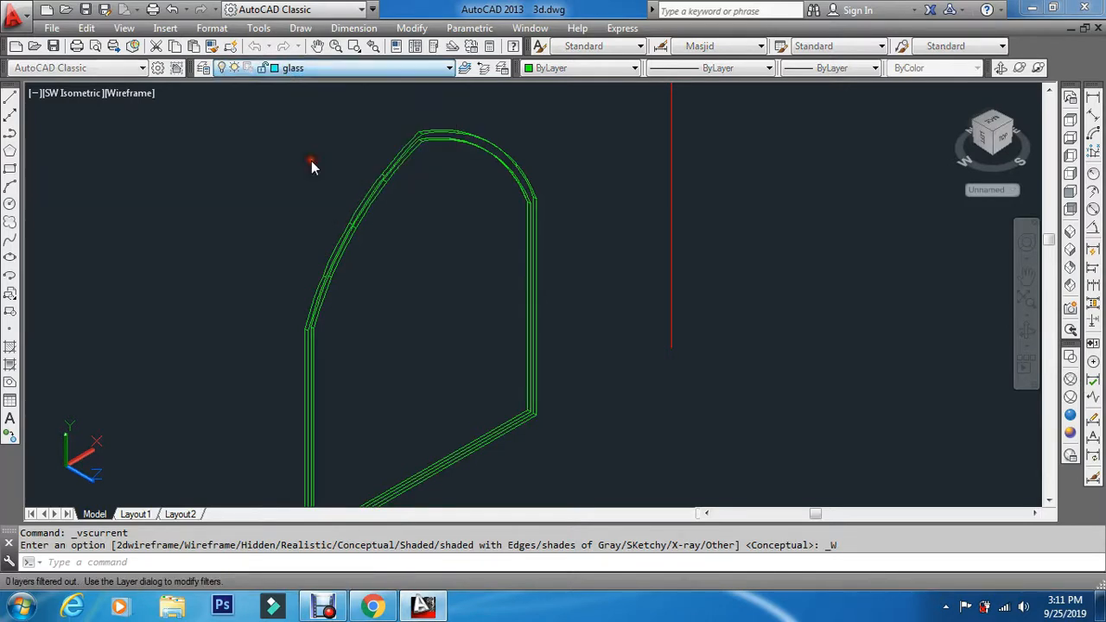
click(631, 337)
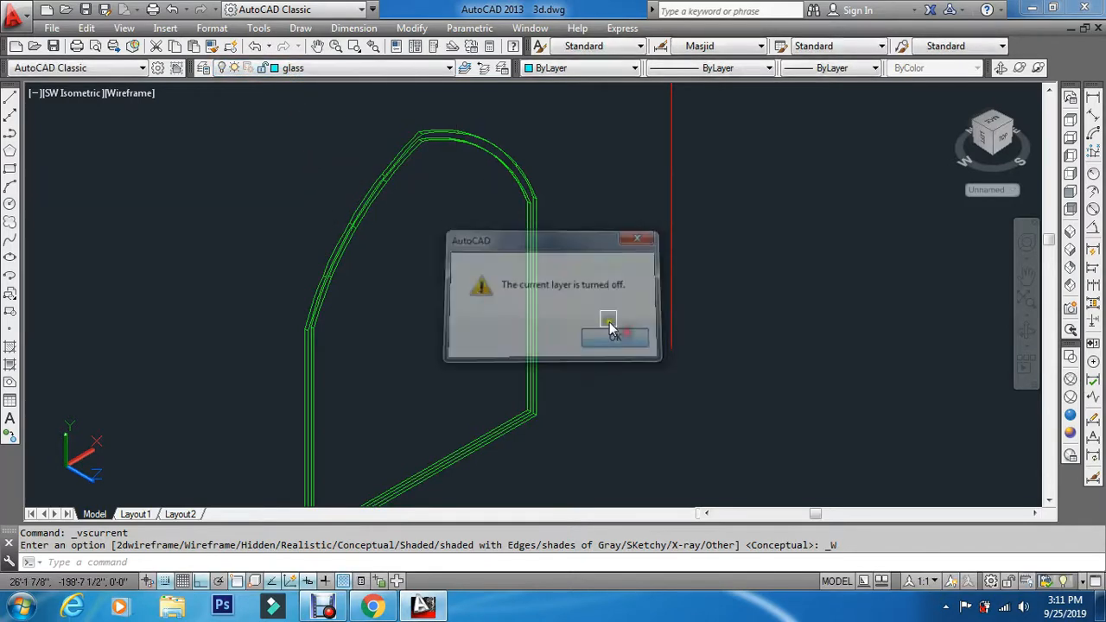
click(371, 68)
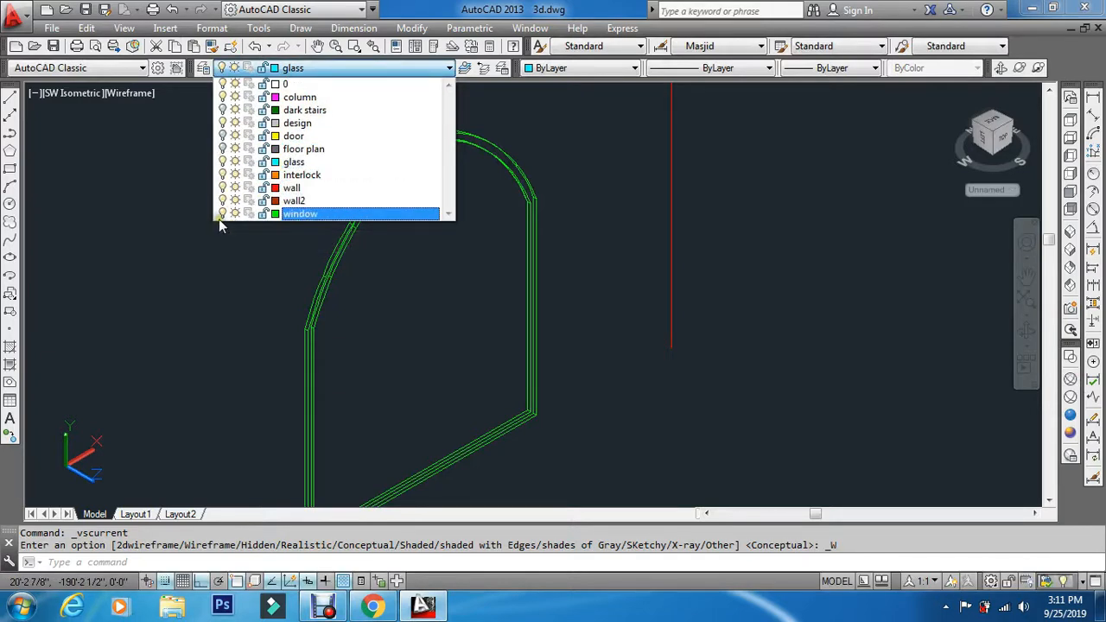
key(Escape)
key(Escape)
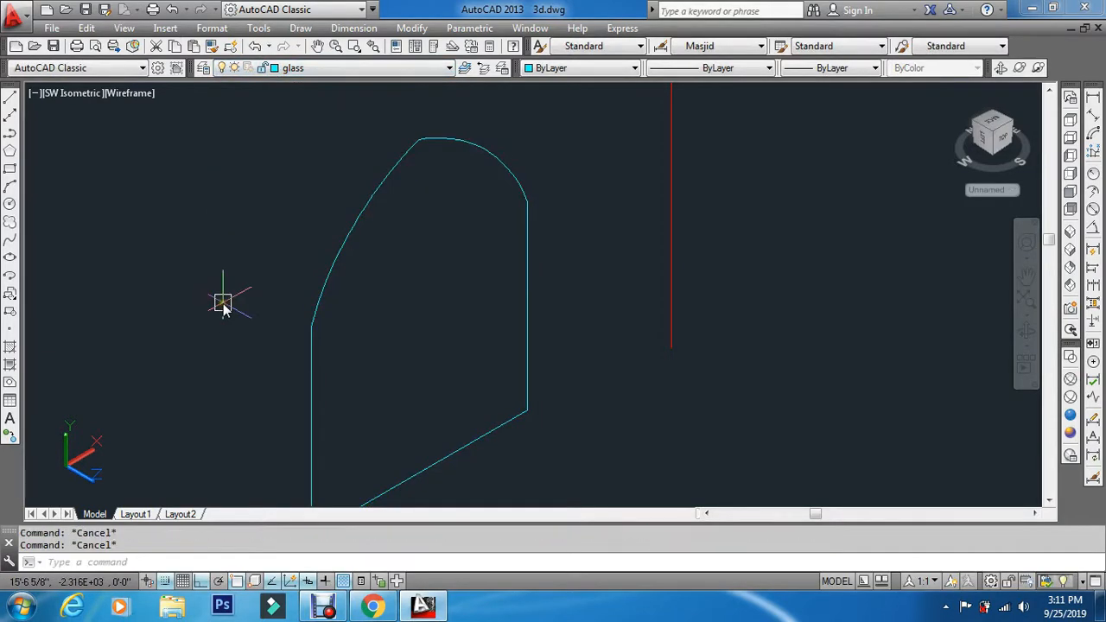
Extrude the cyan glass outline by a small fraction of an inch to form a thin window pane.
key(Return)
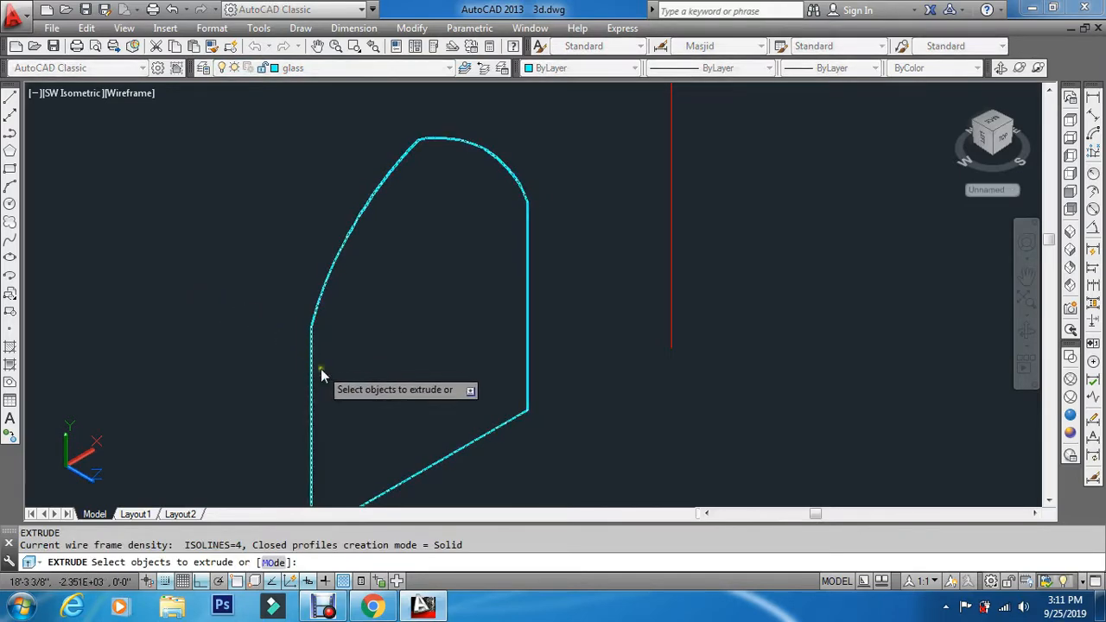
click(311, 361)
key(Return)
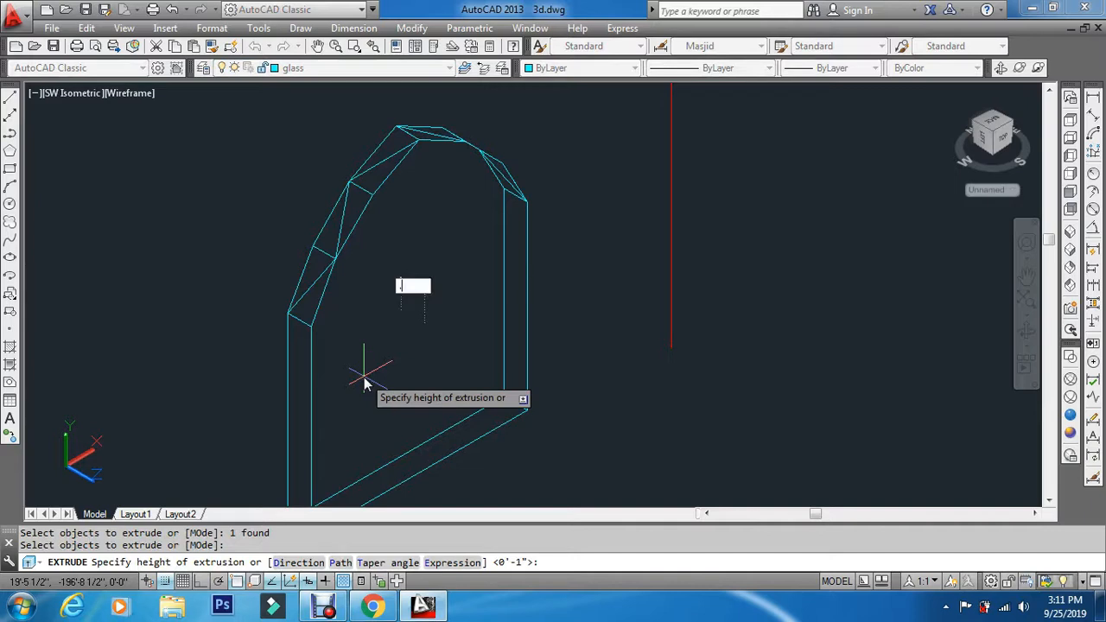
key(Escape)
key(Escape)
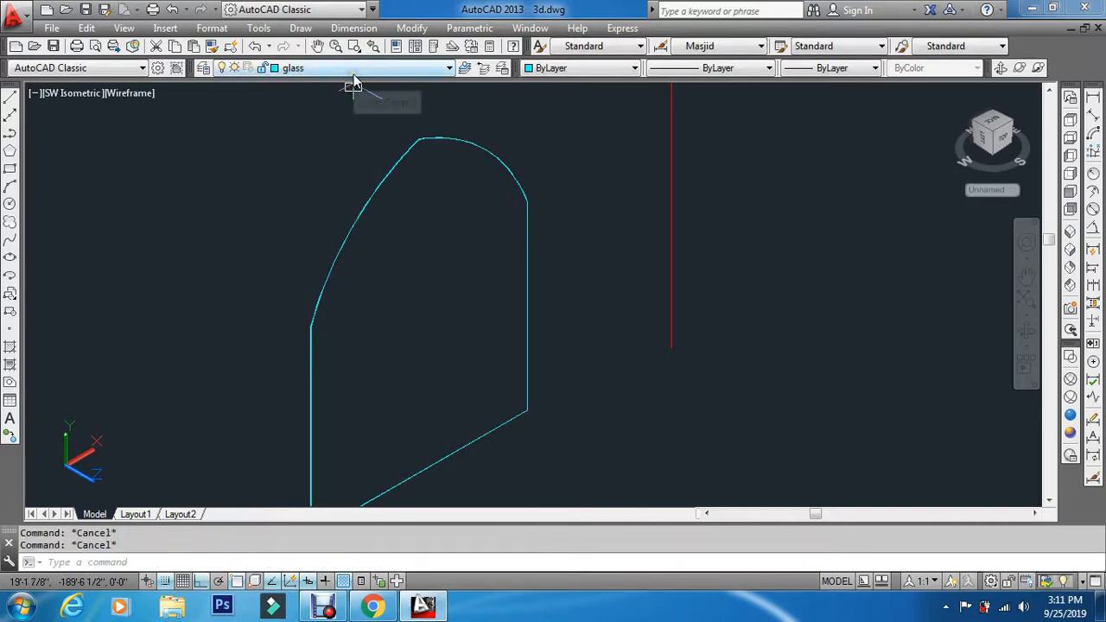
Turn the window layer back on, check frame and glass in the Conceptual visual style and return to Wireframe.
click(353, 78)
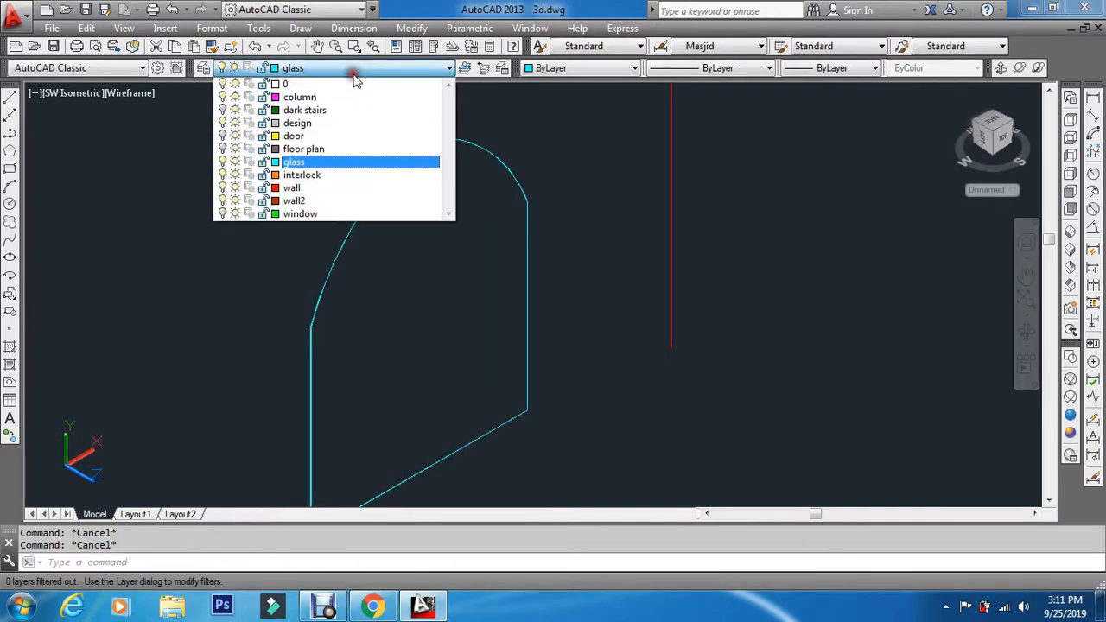
click(221, 213)
click(205, 265)
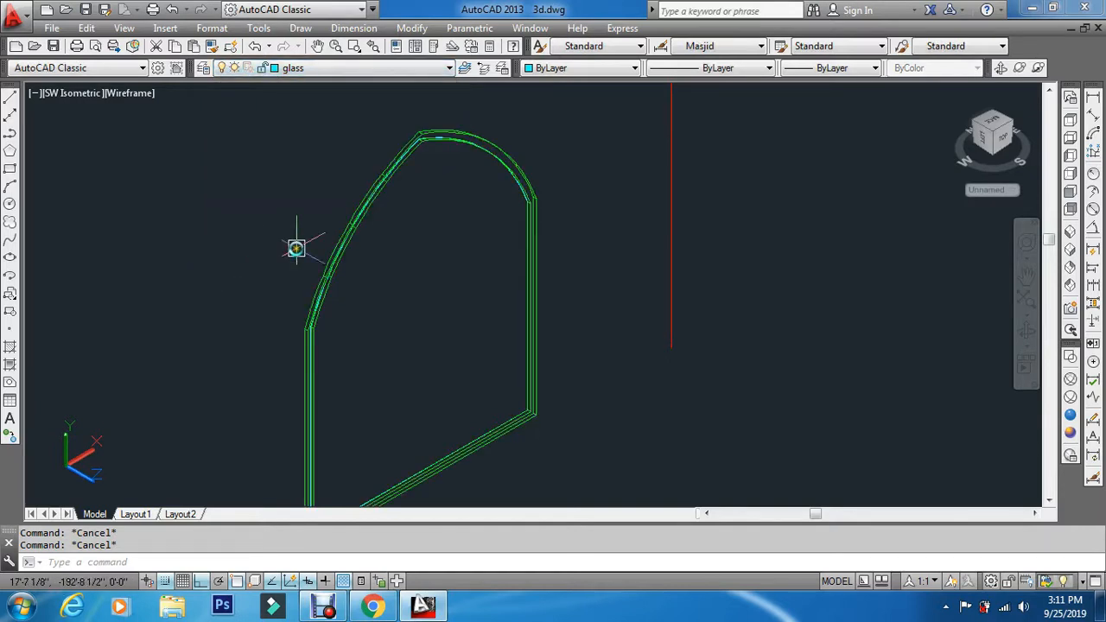
scroll(296, 248, down, 5)
scroll(296, 248, down, 2)
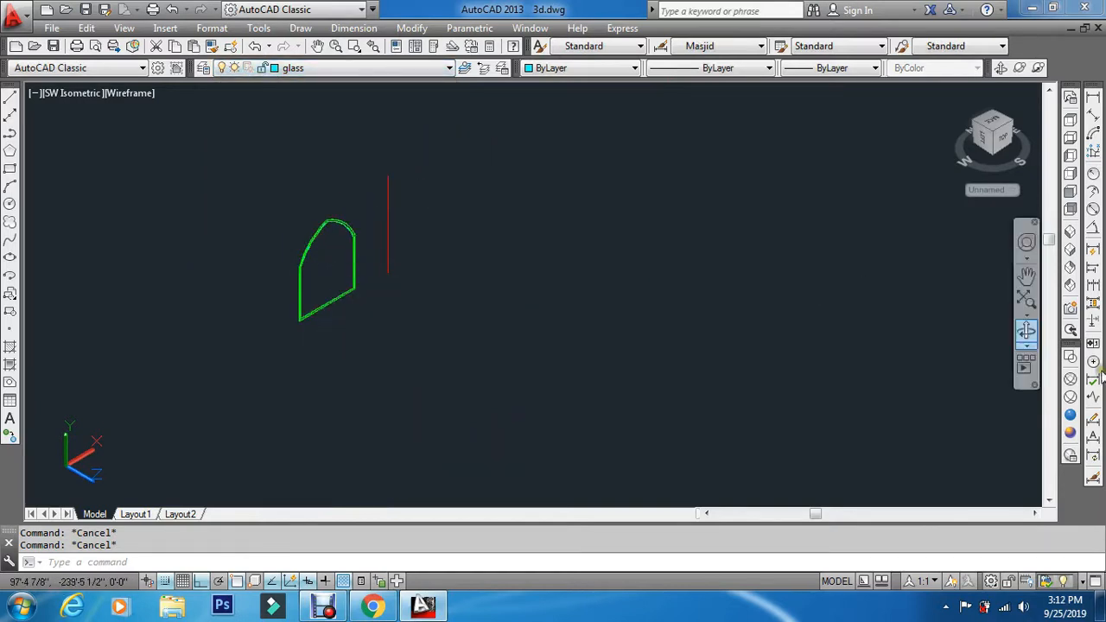
click(1069, 434)
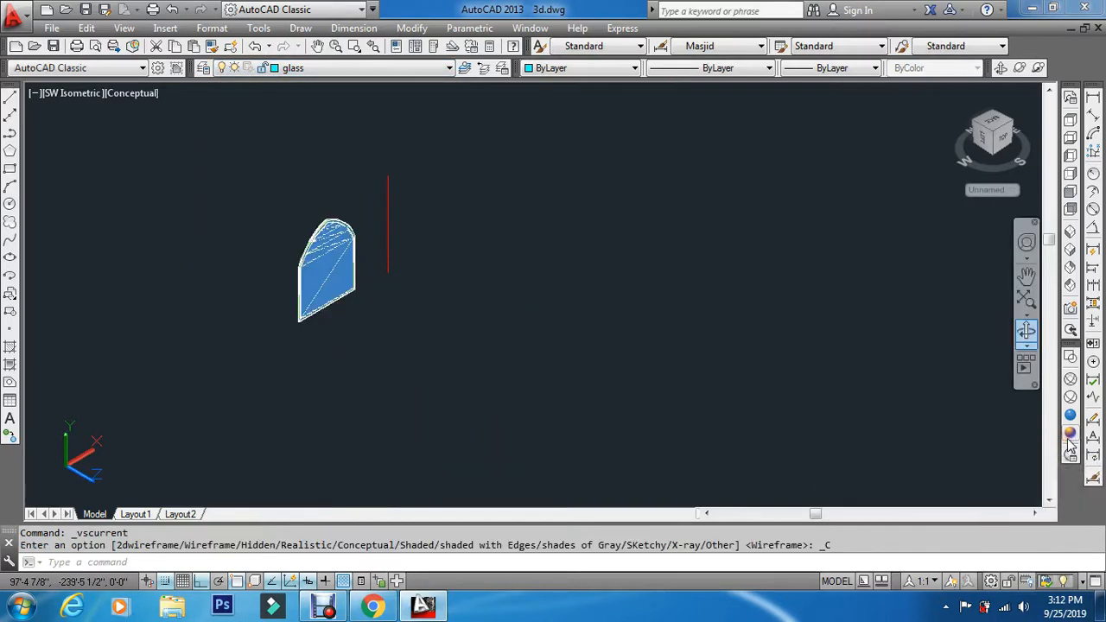
click(1071, 385)
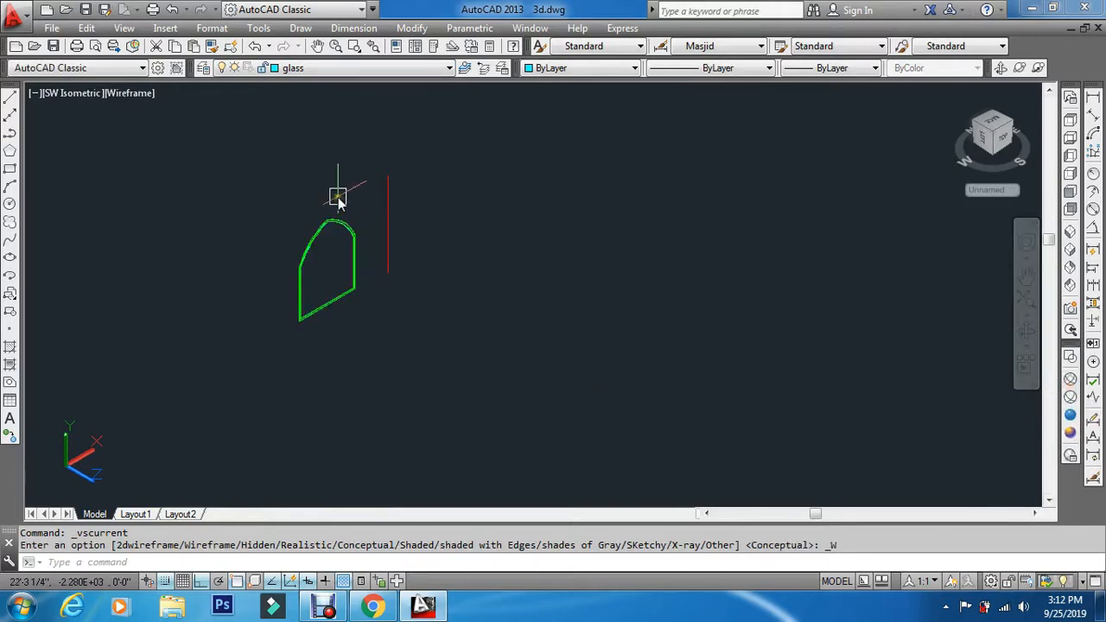
Move the window frame and glass into the mosque's arched opening, from the red reference line's upper end to the matching wall corner.
key(Escape)
key(Escape)
key(Return)
scroll(338, 197, up, 3)
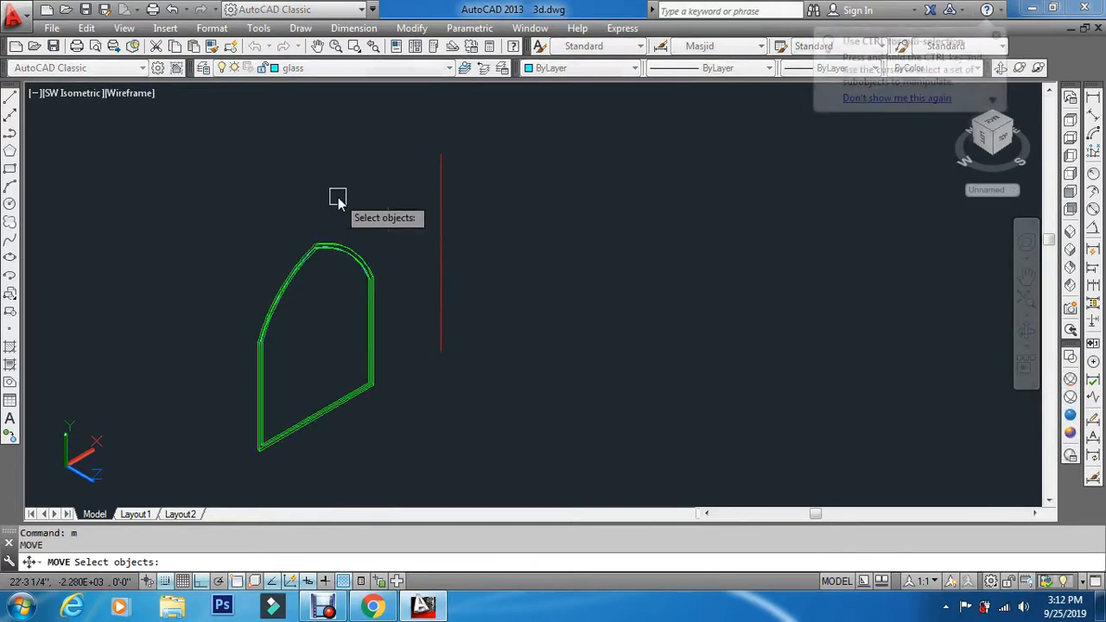
click(370, 197)
click(341, 313)
key(Return)
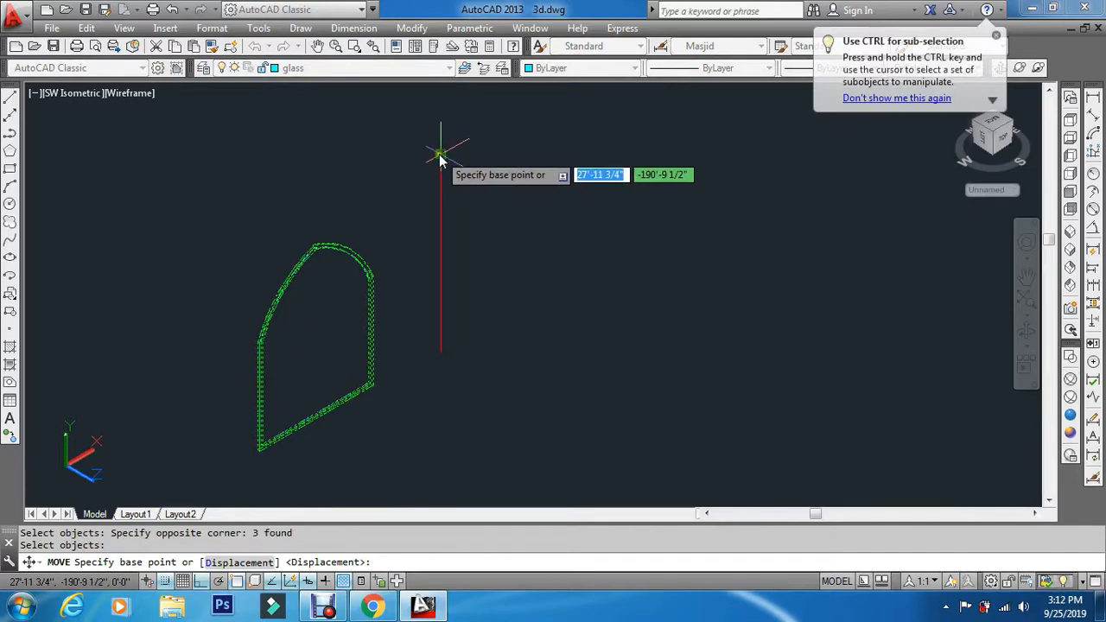
click(437, 155)
scroll(461, 267, down, 5)
scroll(476, 318, up, 7)
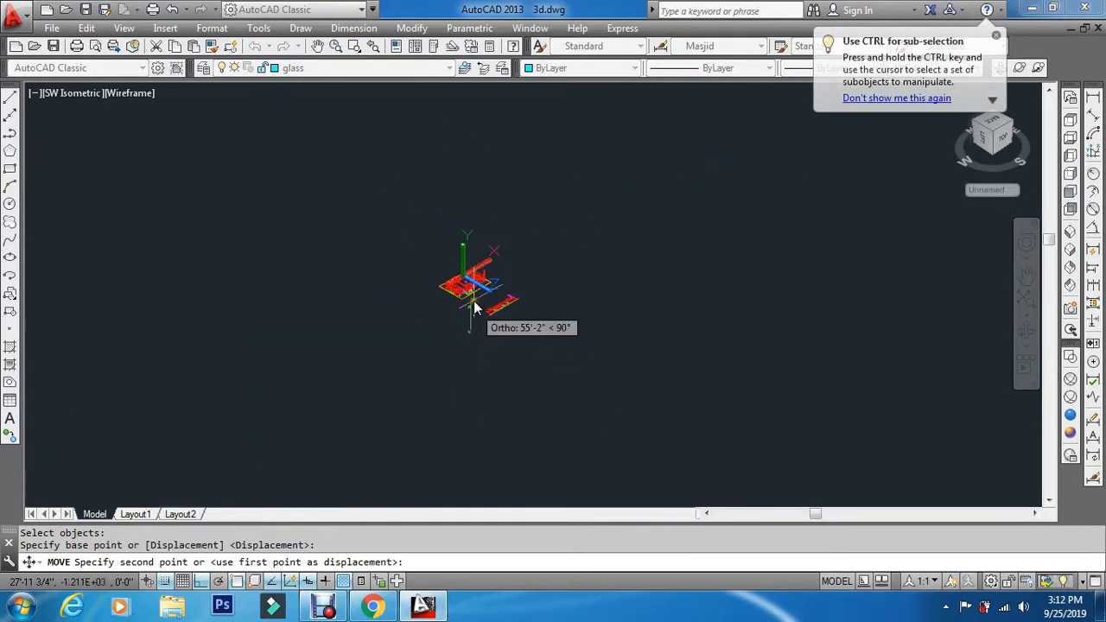
scroll(481, 322, up, 6)
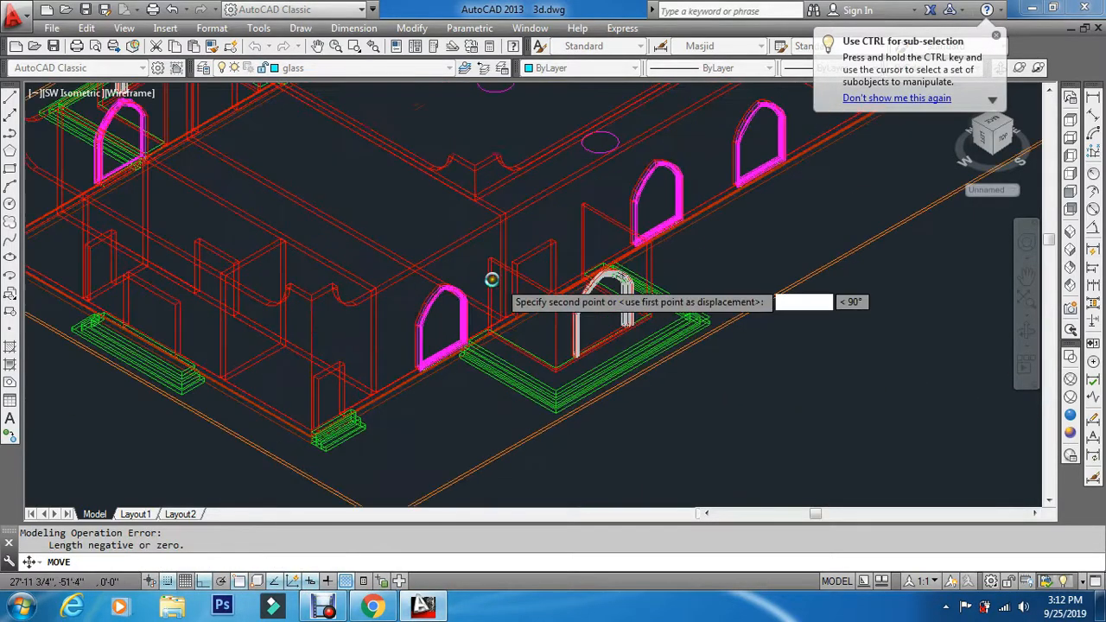
scroll(469, 245, up, 4)
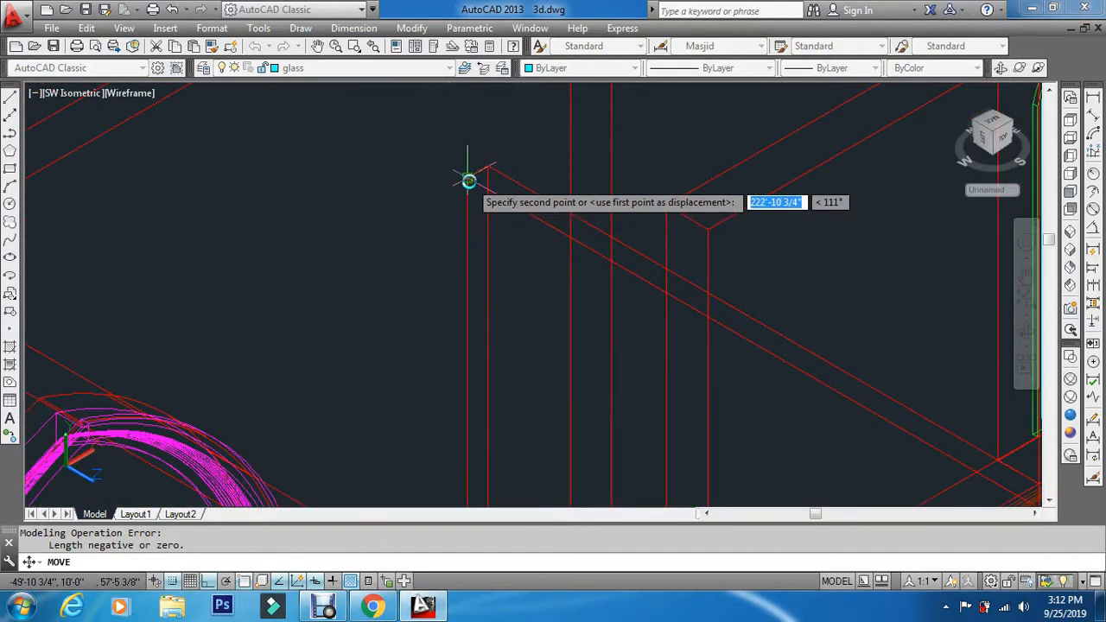
click(468, 181)
key(Escape)
scroll(455, 254, down, 5)
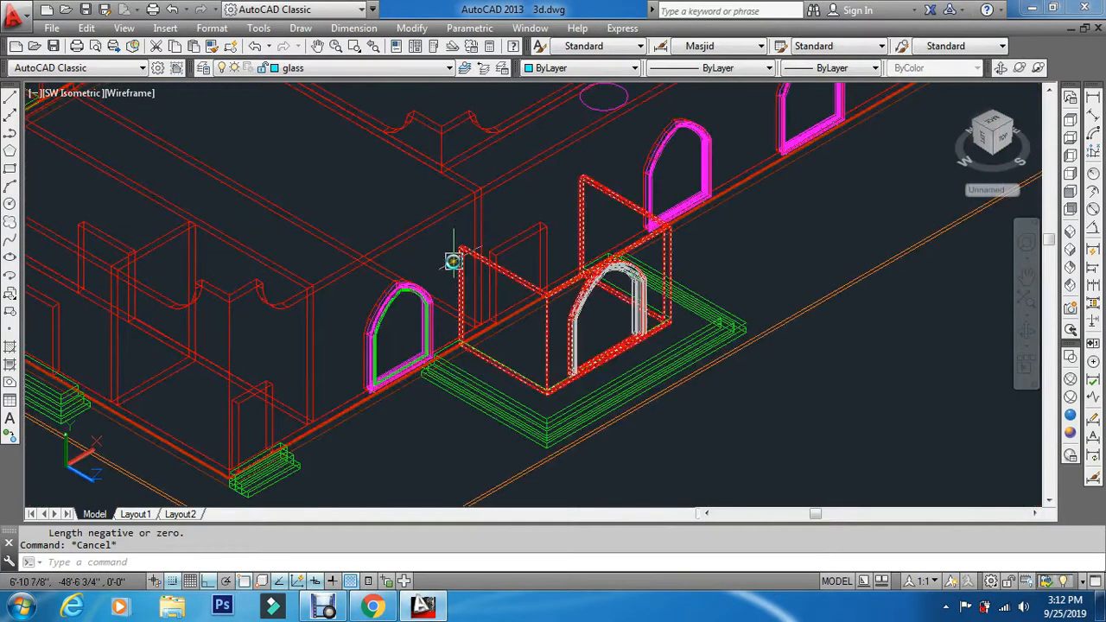
Examine the placed window's fit in its arched surround using the Conceptual visual style.
scroll(420, 338, up, 2)
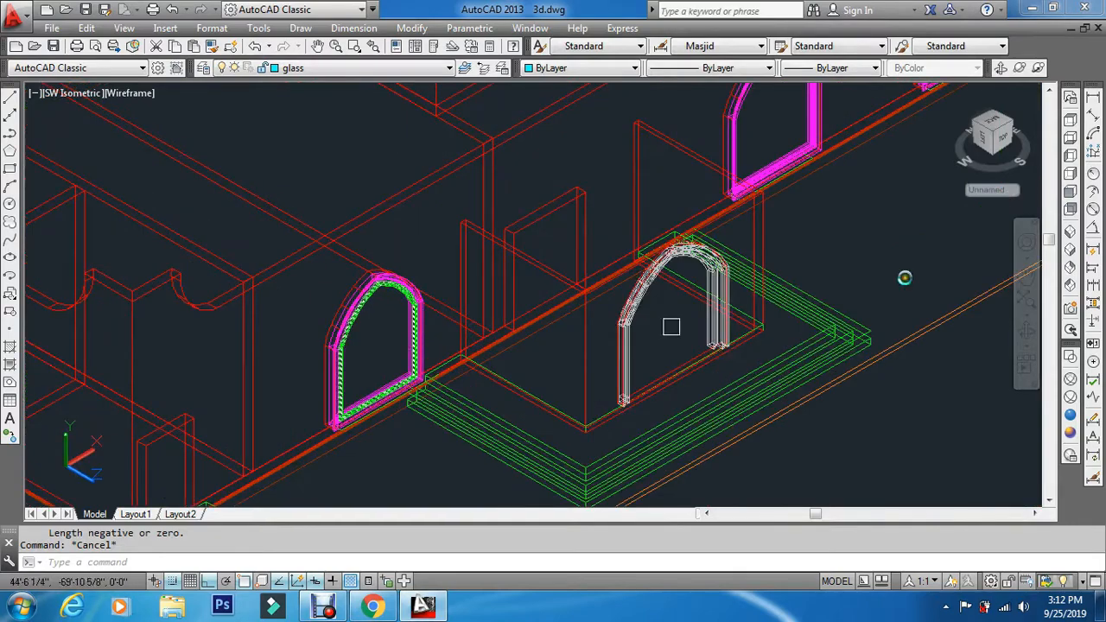
click(1069, 432)
scroll(470, 297, up, 5)
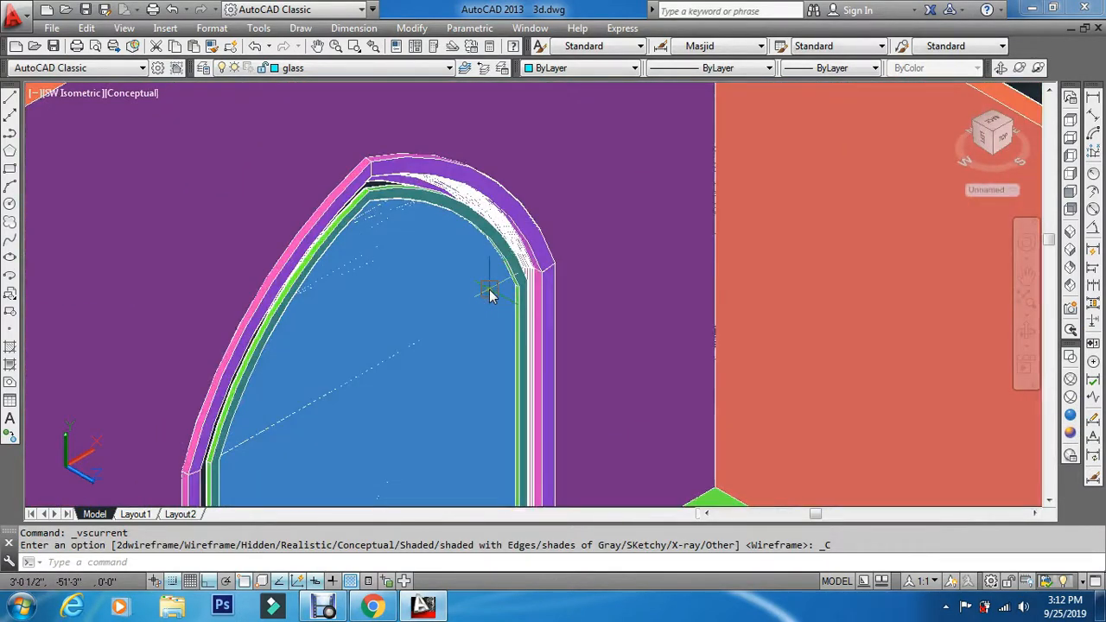
scroll(493, 294, down, 1)
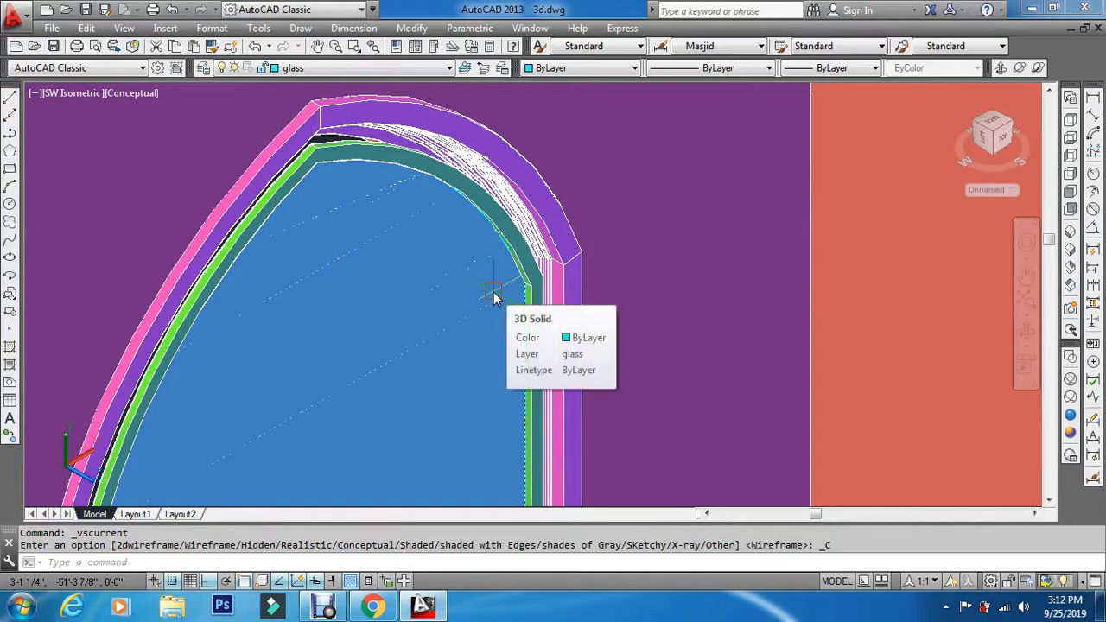
scroll(492, 294, down, 5)
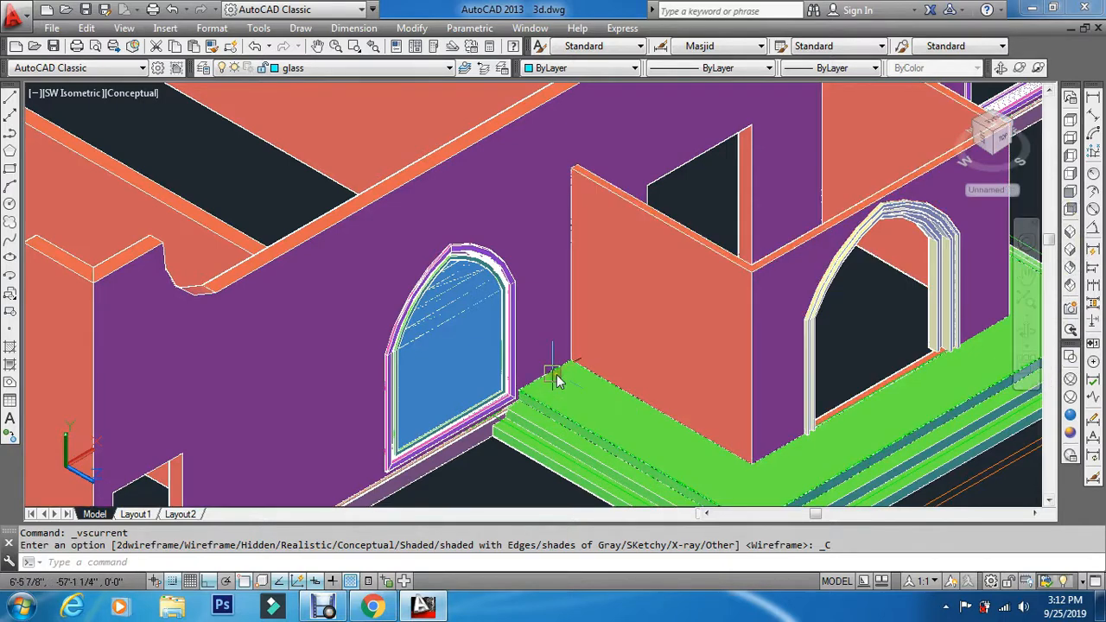
scroll(469, 414, up, 5)
scroll(469, 415, up, 2)
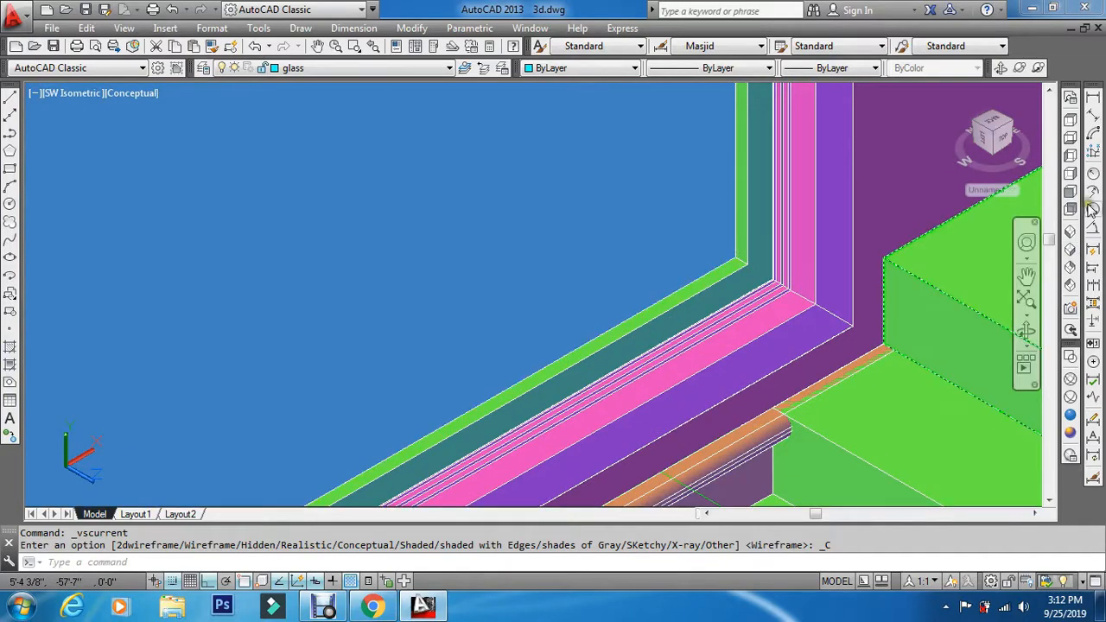
Switch to the Top view in the Wireframe visual style and dock the Visual Styles toolbar back in place.
click(1070, 122)
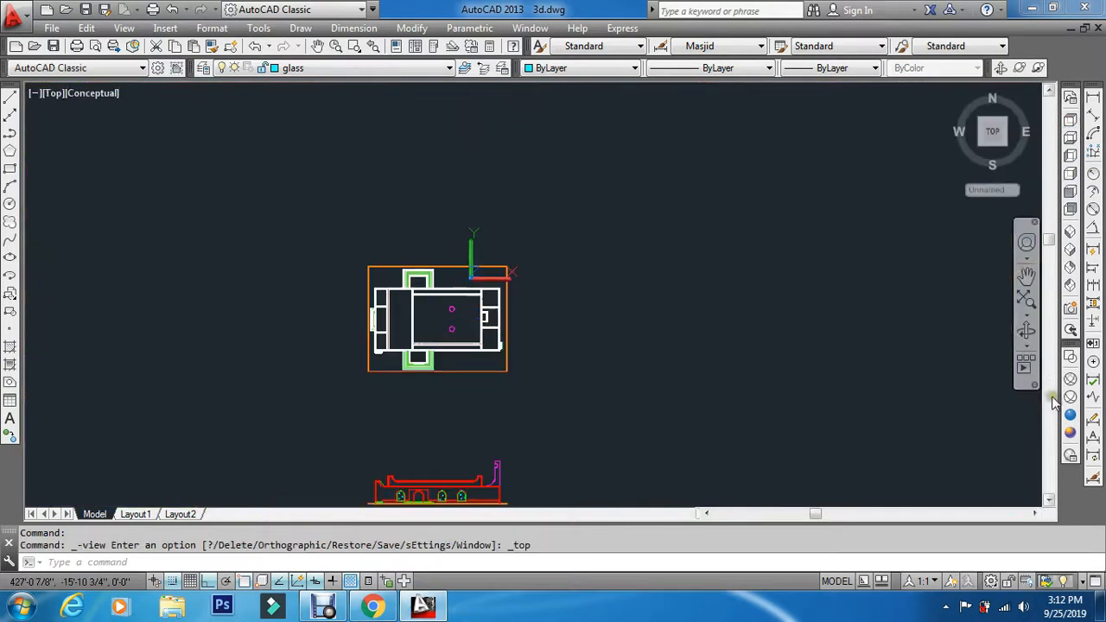
double_click(1072, 377)
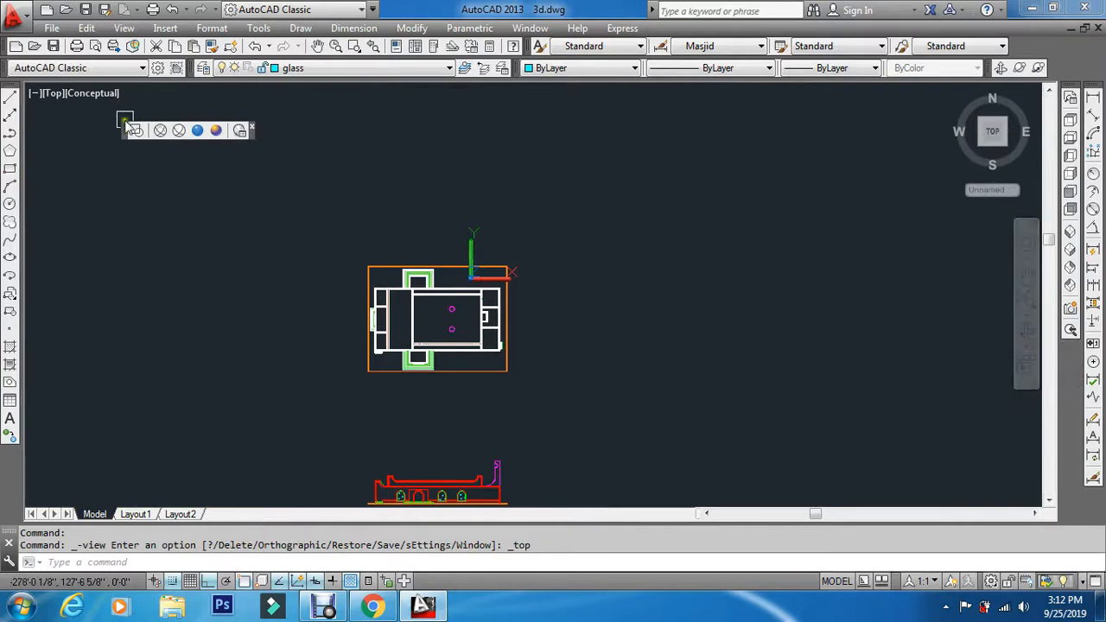
click(160, 130)
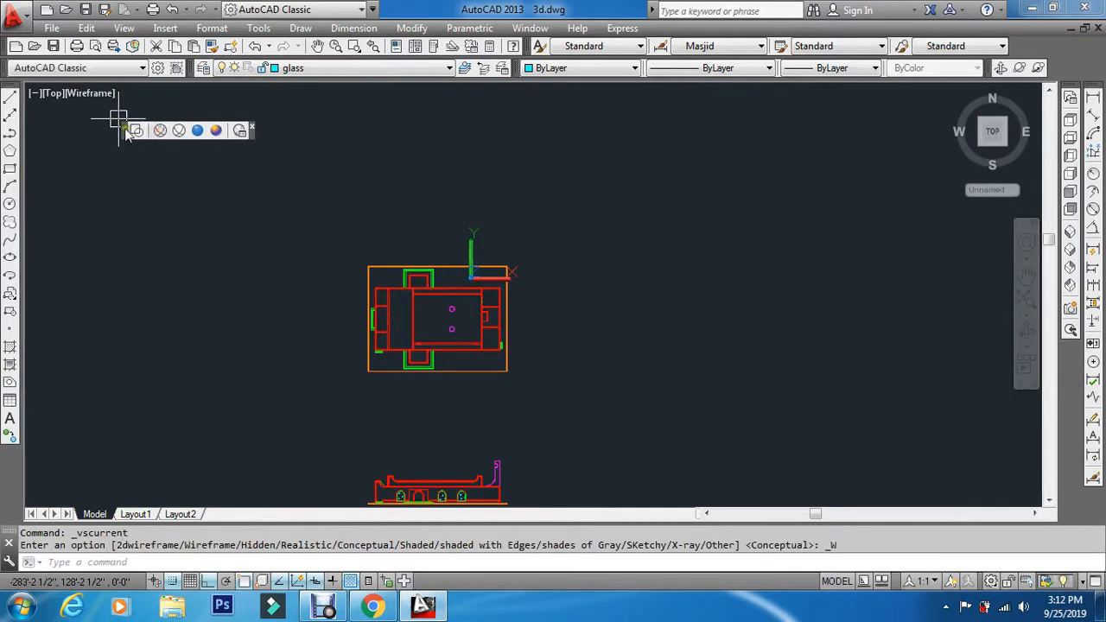
drag(129, 129, 904, 357)
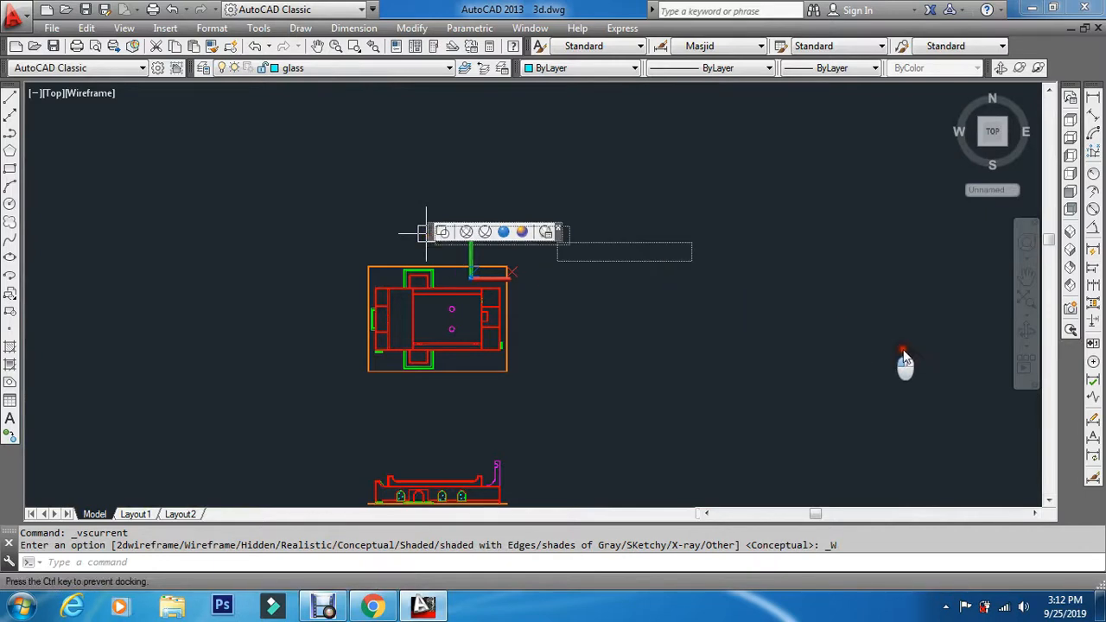
drag(1061, 408, 1062, 408)
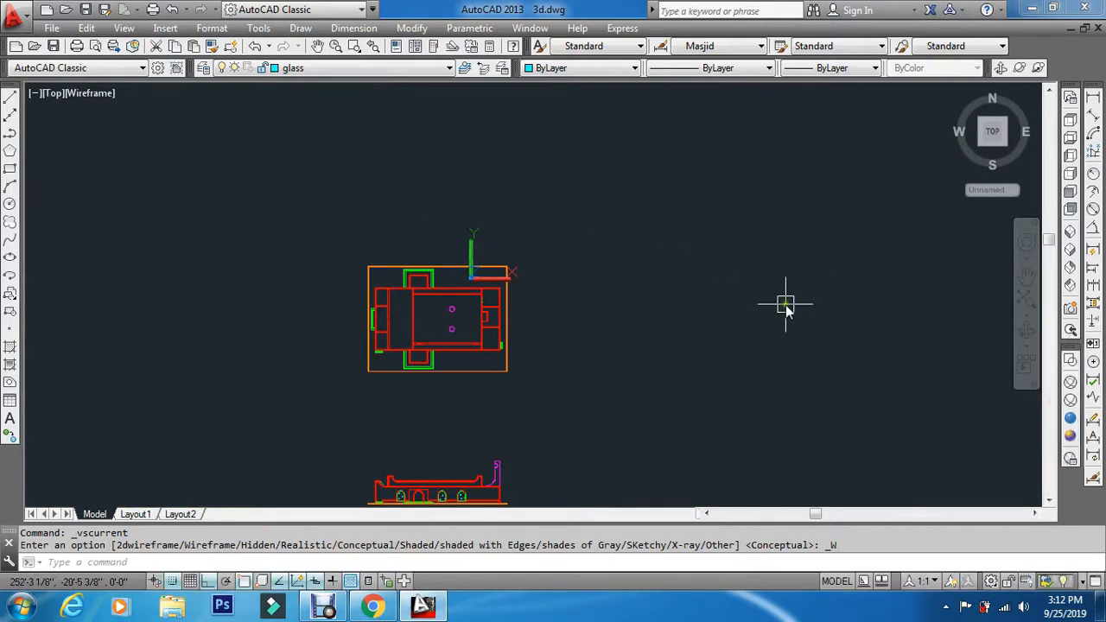
Turn off the wall layer to isolate the arched window and its surround in plan.
scroll(458, 367, up, 2)
scroll(451, 430, up, 3)
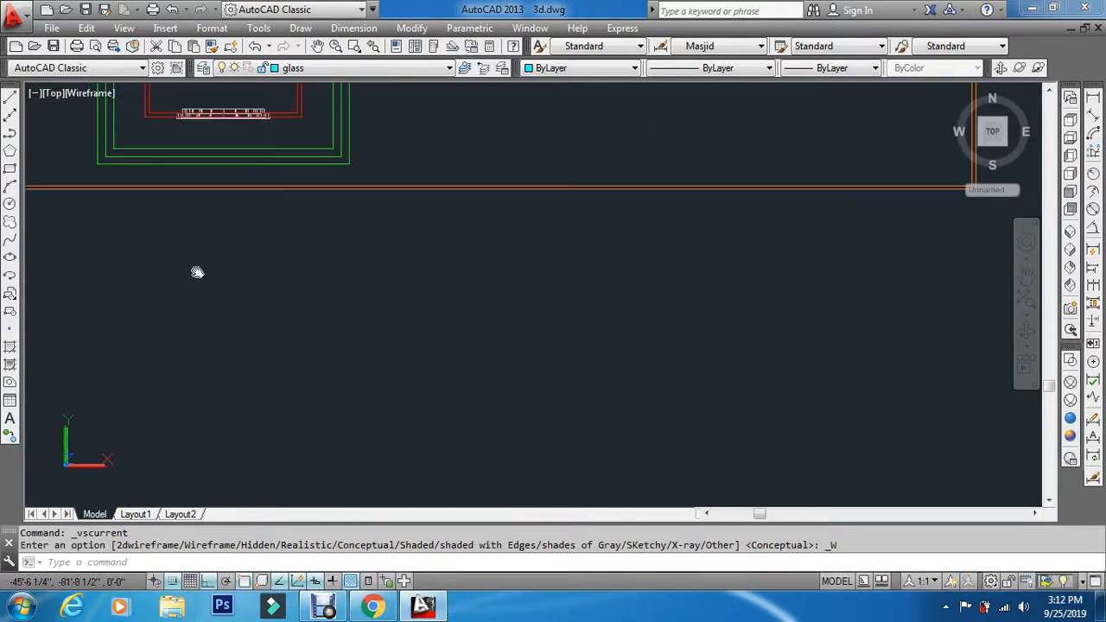
scroll(563, 196, up, 2)
scroll(562, 196, up, 3)
scroll(501, 341, up, 5)
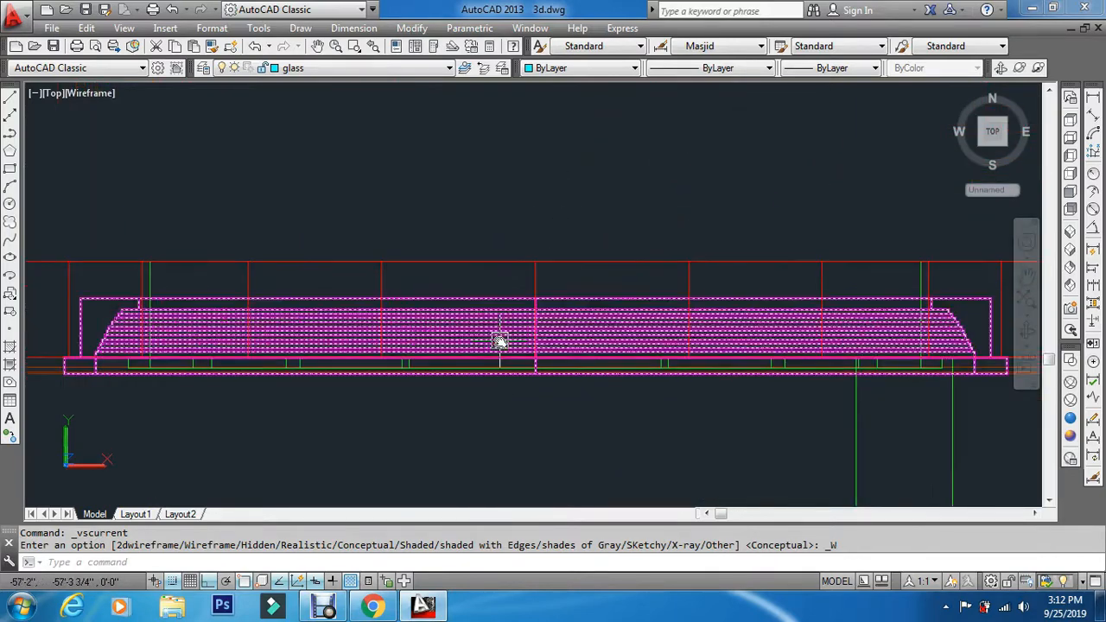
key(Escape)
scroll(423, 375, up, 5)
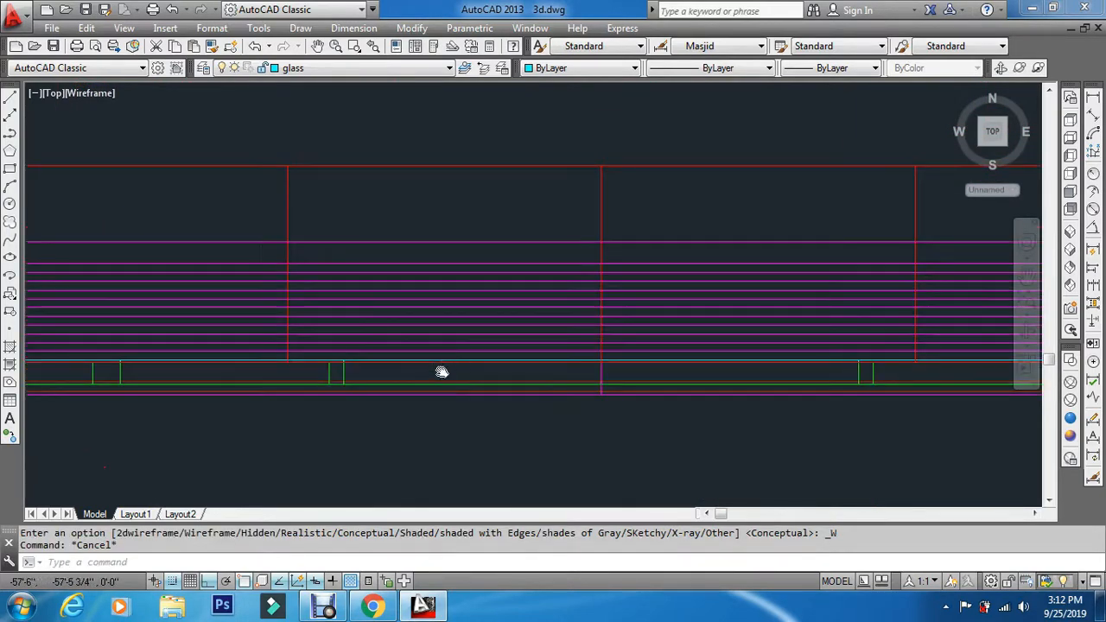
scroll(460, 395, down, 6)
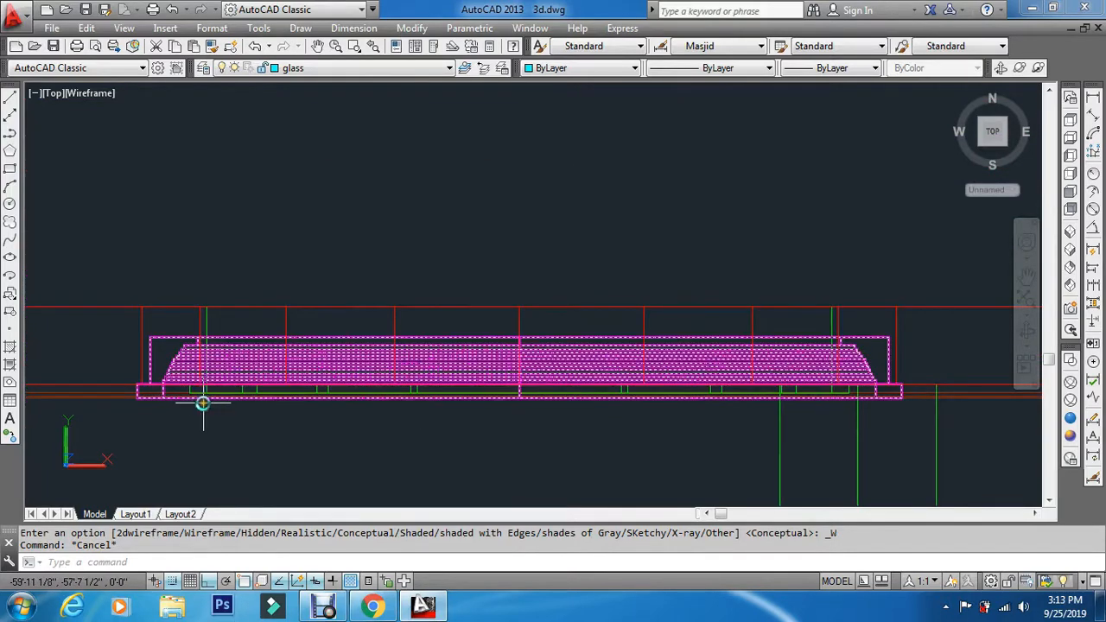
click(376, 67)
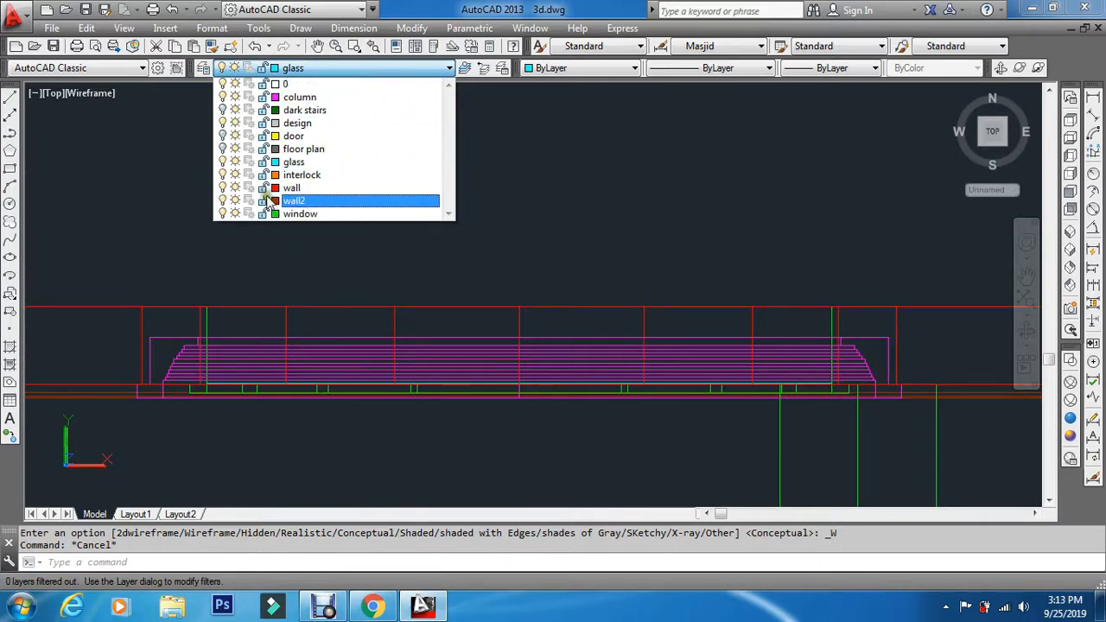
click(224, 188)
click(136, 216)
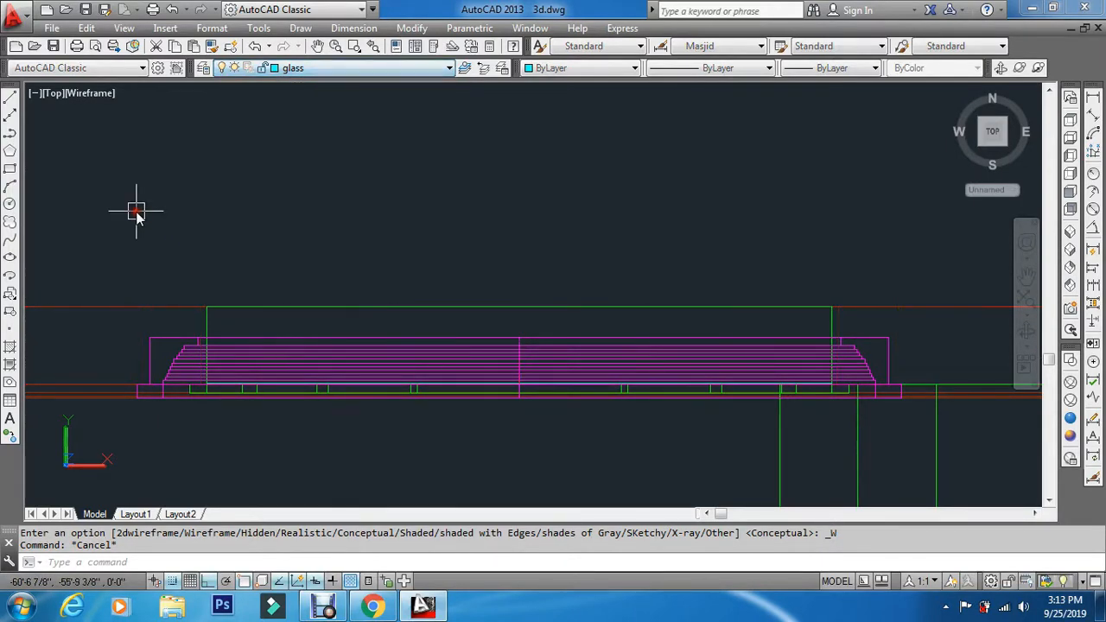
Move the green window frame straight back in plan into the rear band of the arched surround, behind its stepped mouldings.
click(364, 380)
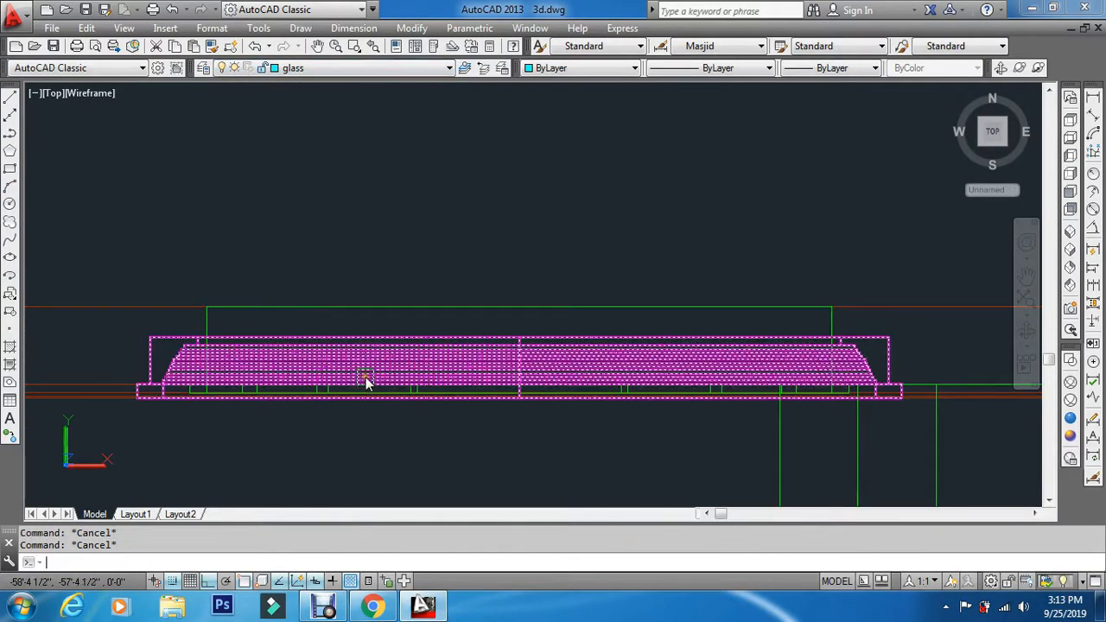
scroll(346, 401, up, 5)
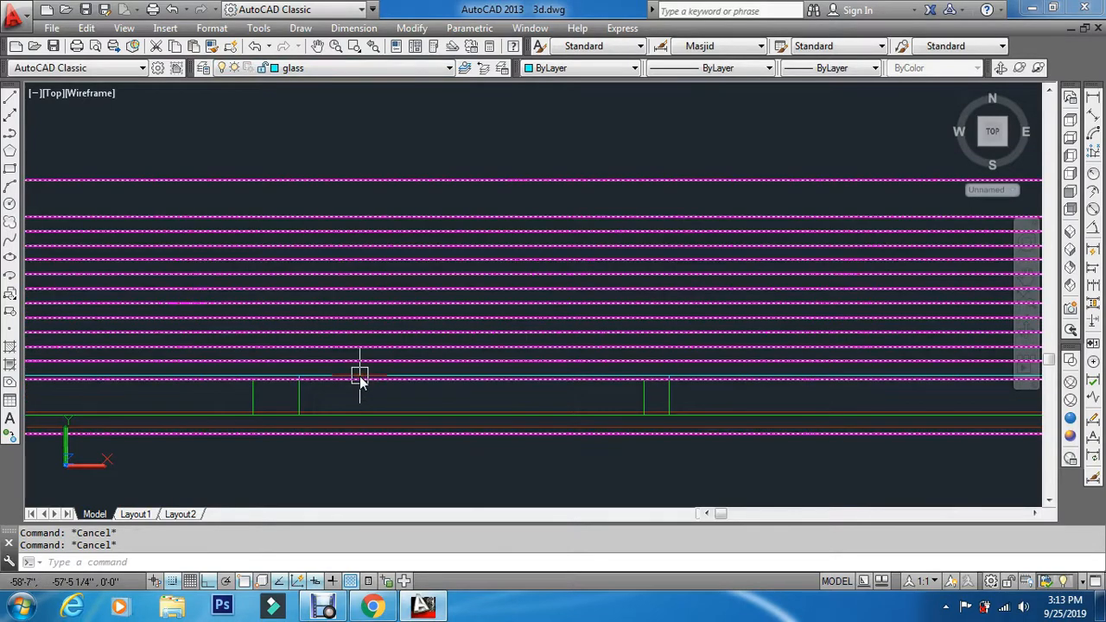
text(m)
key(Return)
scroll(602, 406, up, 4)
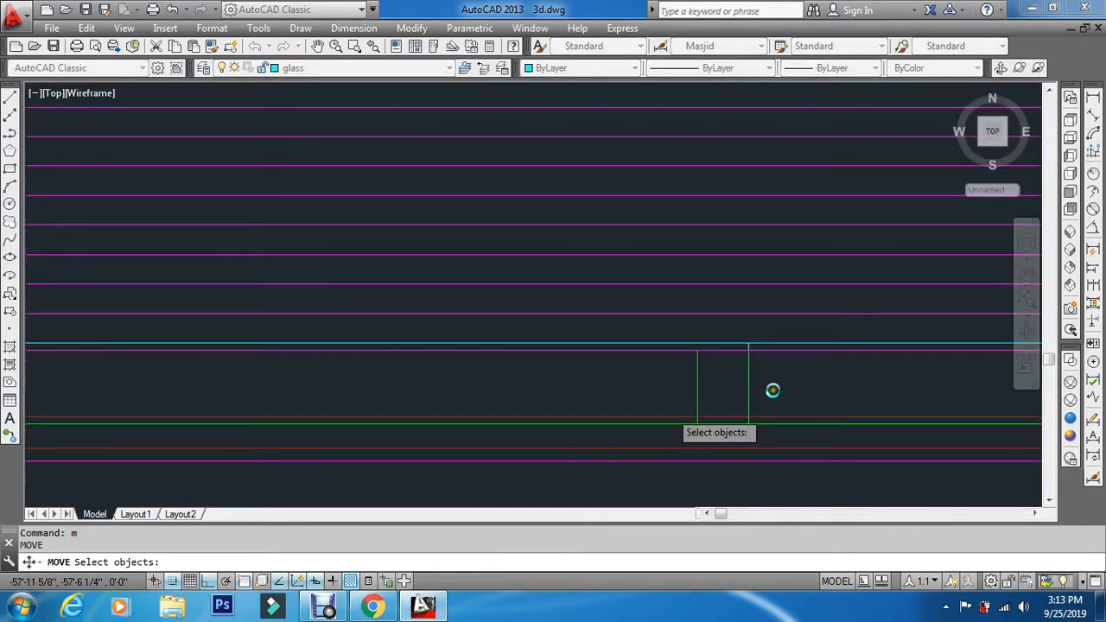
scroll(773, 390, down, 2)
click(772, 391)
click(671, 390)
click(883, 353)
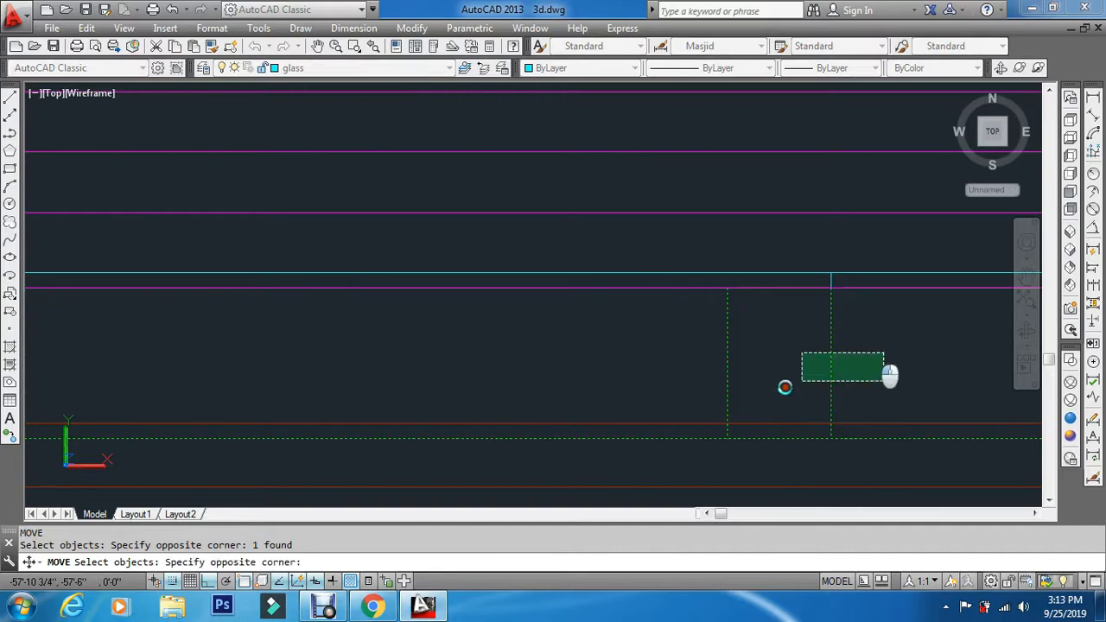
click(669, 389)
scroll(581, 247, down, 3)
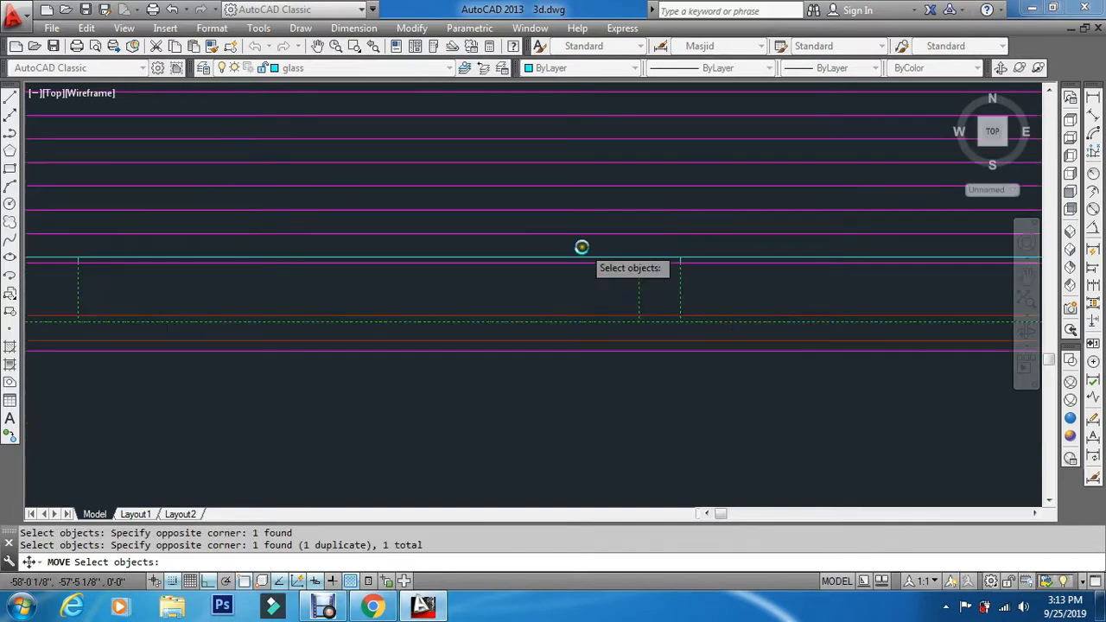
scroll(582, 247, down, 2)
scroll(523, 355, down, 1)
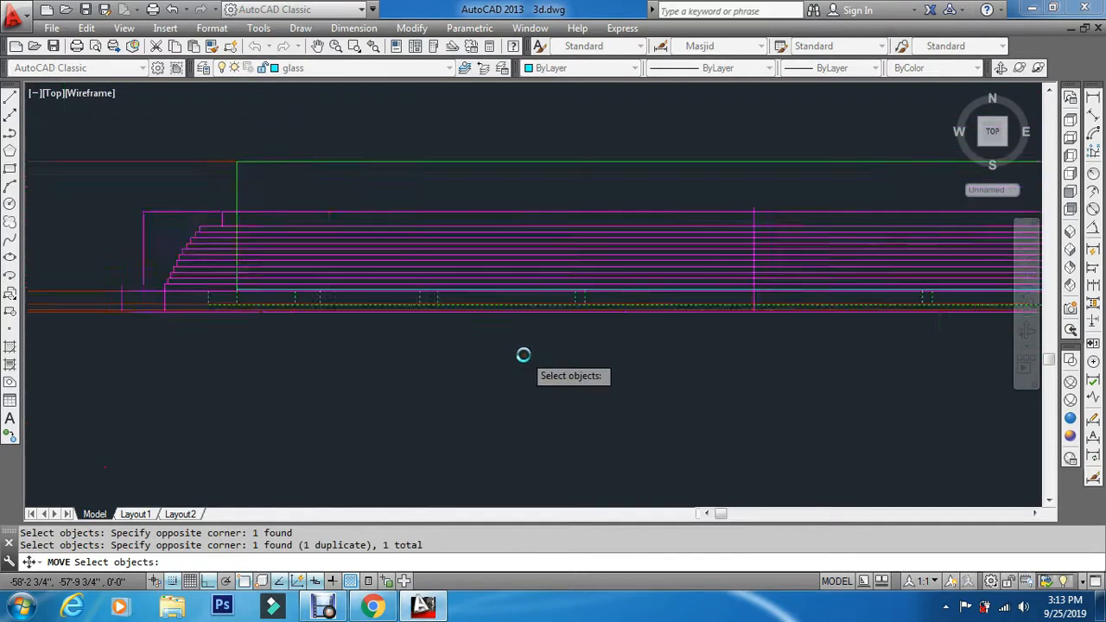
scroll(524, 354, down, 2)
scroll(536, 358, up, 2)
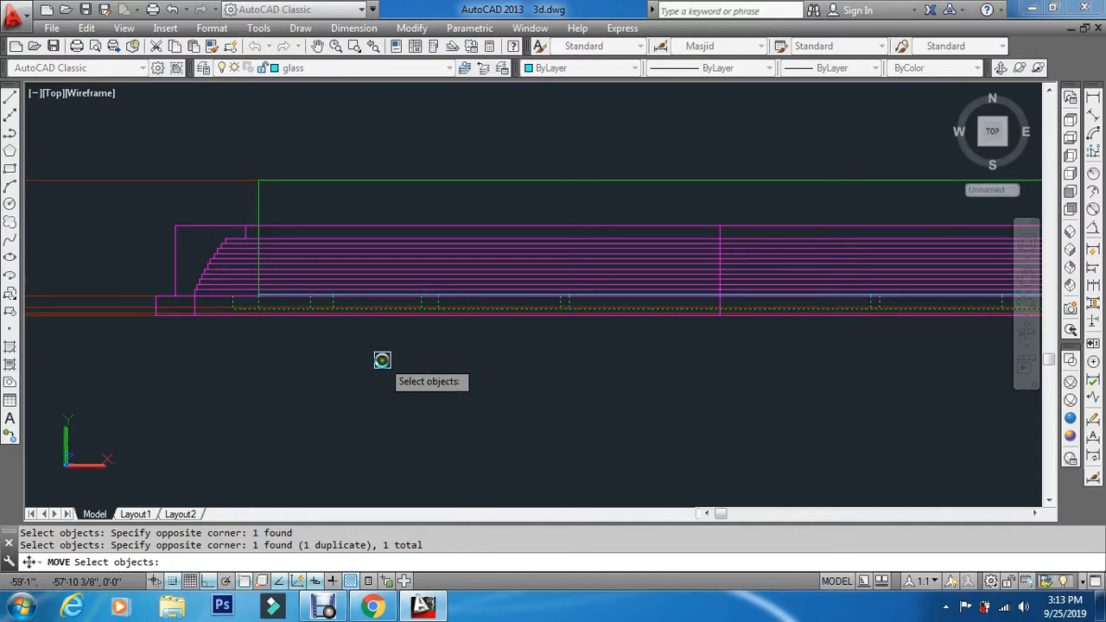
key(Return)
click(466, 406)
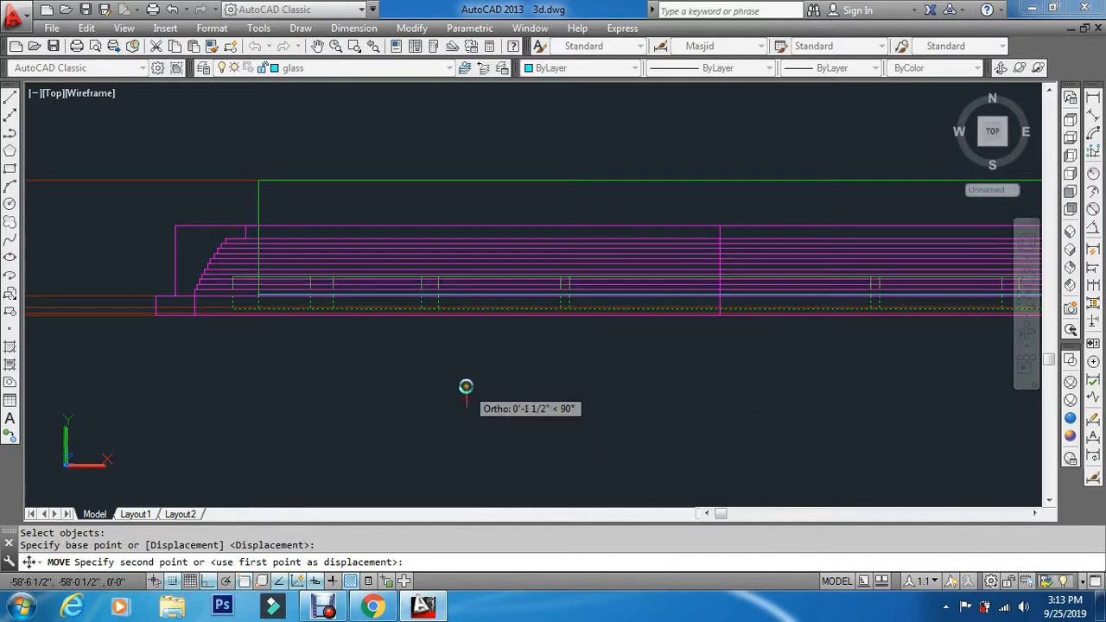
click(472, 339)
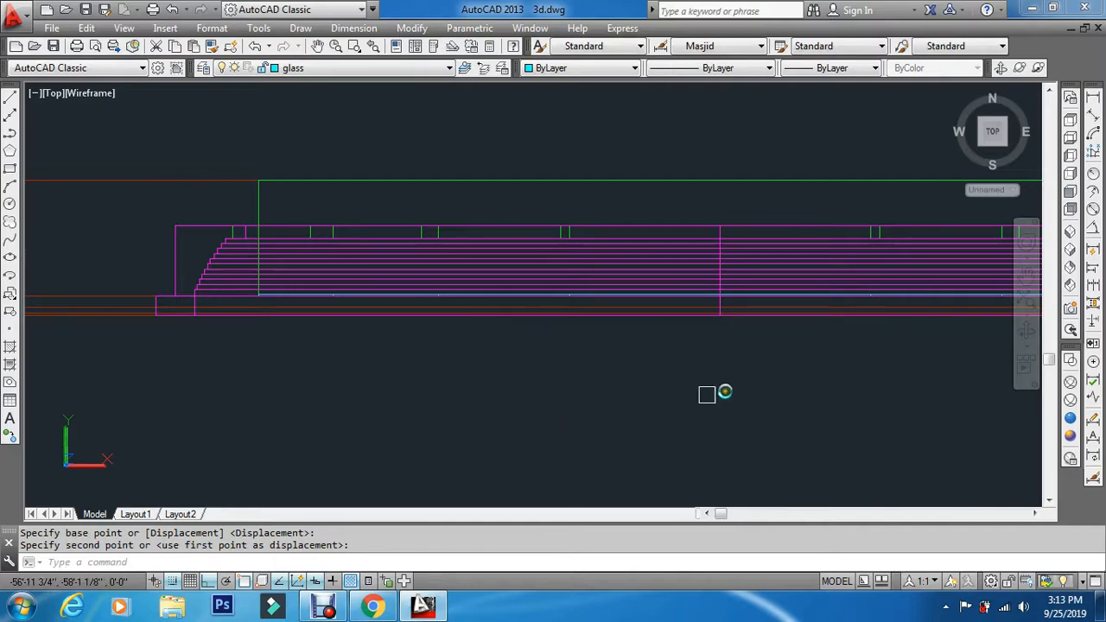
key(Escape)
key(Escape)
Show the arched window and its glass in the SW Isometric view with the Conceptual visual style.
click(1069, 231)
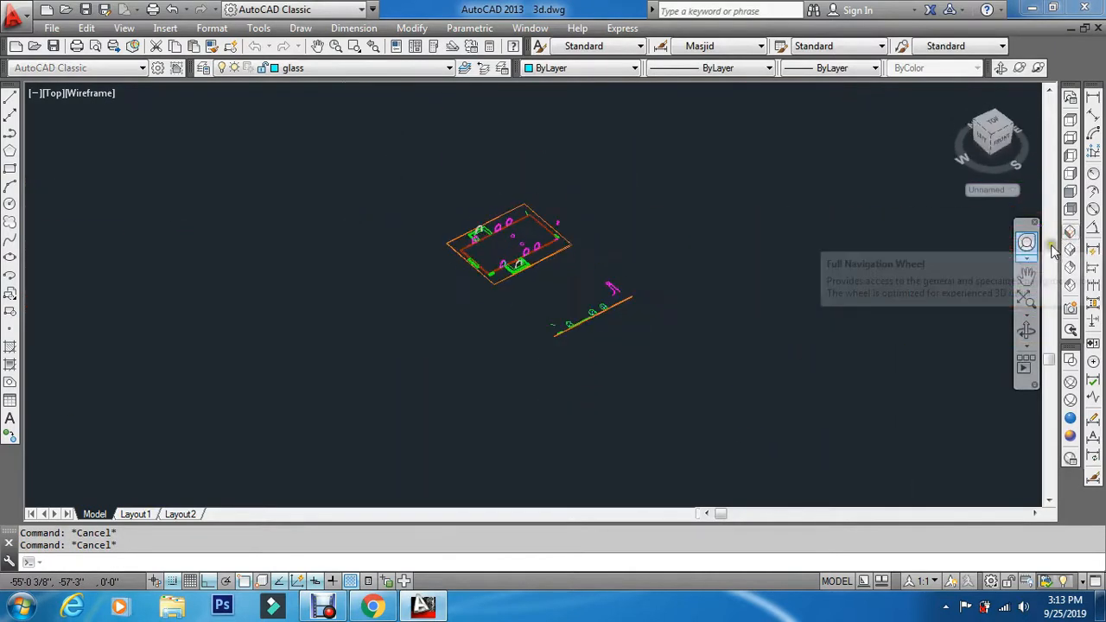
scroll(511, 271, up, 5)
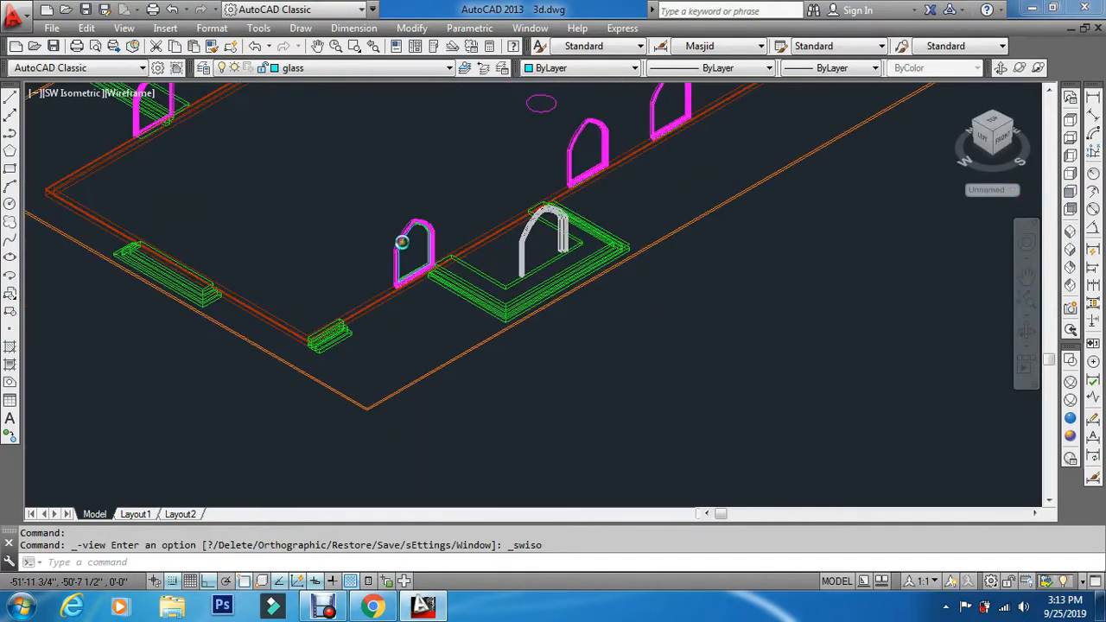
scroll(402, 242, up, 6)
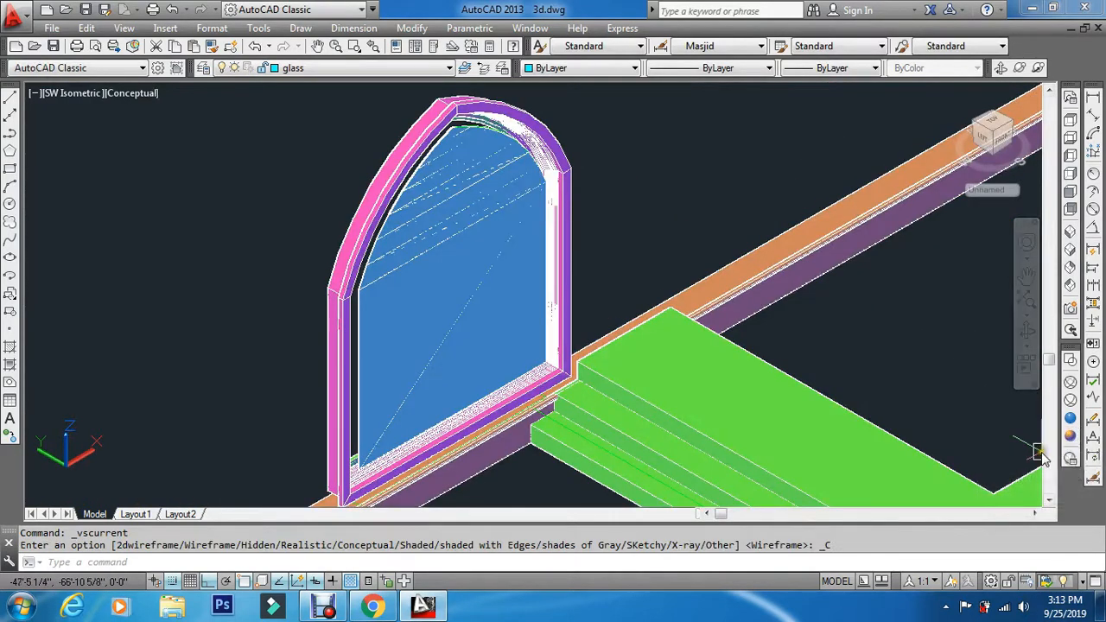
scroll(398, 458, up, 5)
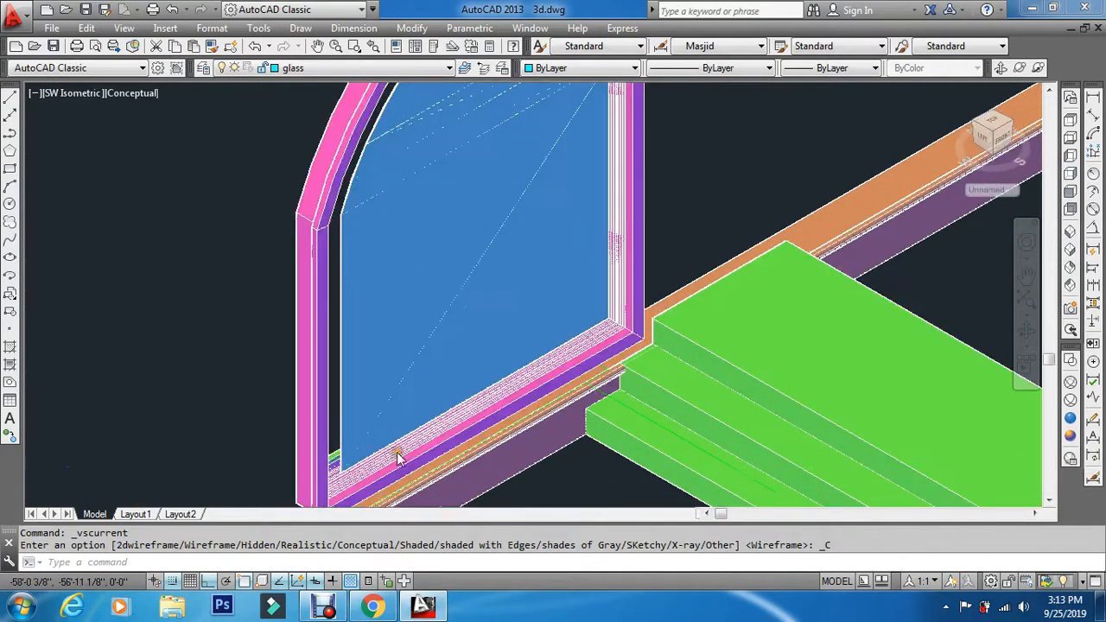
key(Escape)
key(Escape)
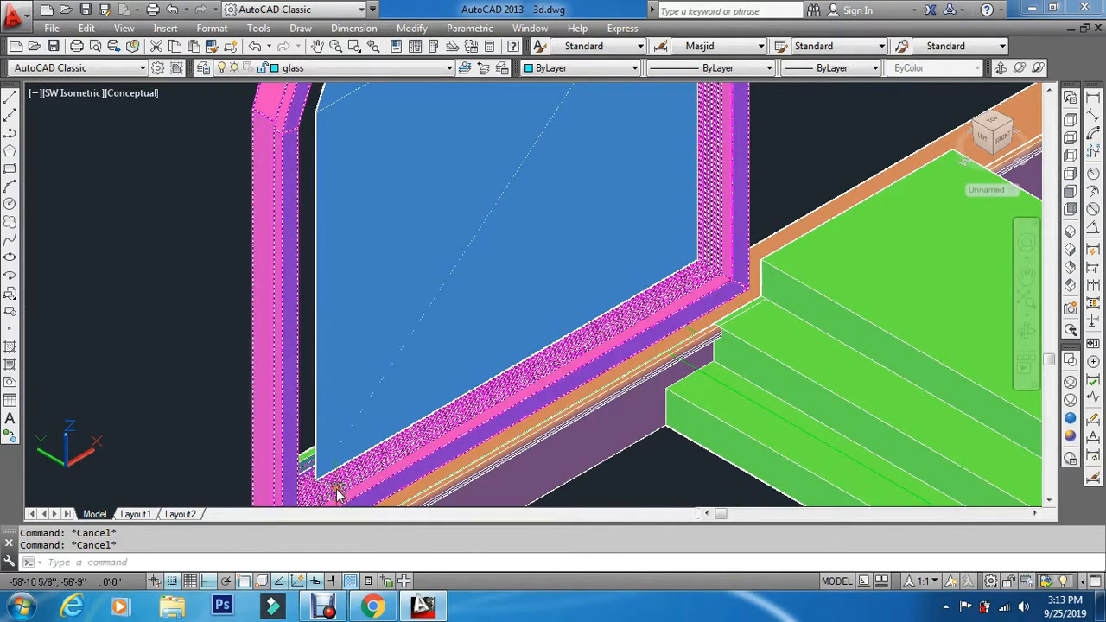
Check which layer the arched surround is on and turn off the column layer to expose the frame and glass.
click(283, 185)
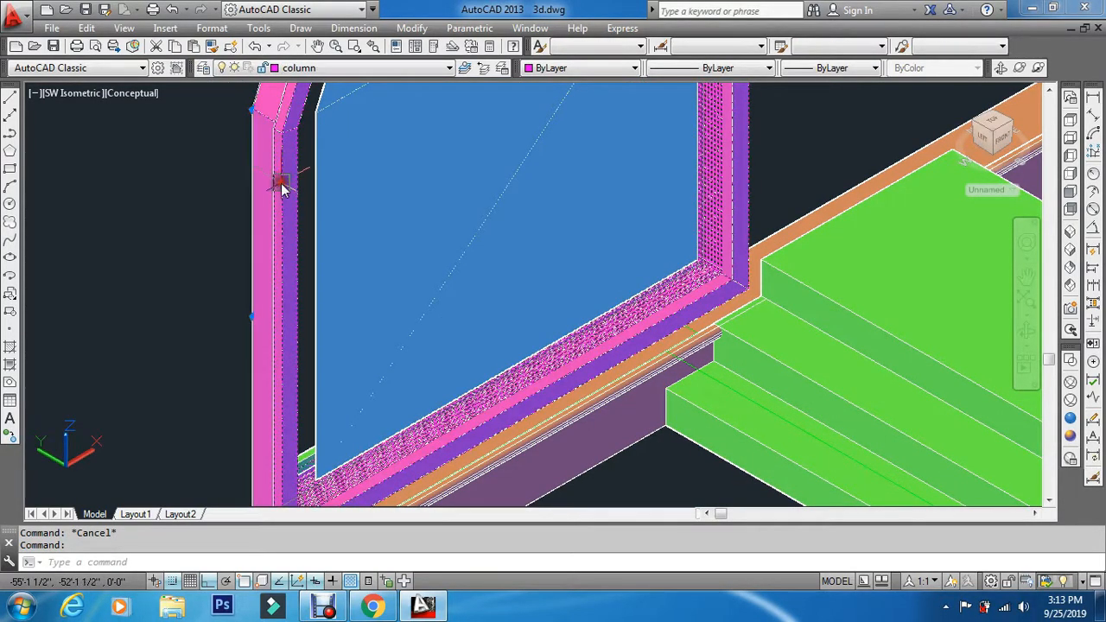
key(Escape)
click(314, 72)
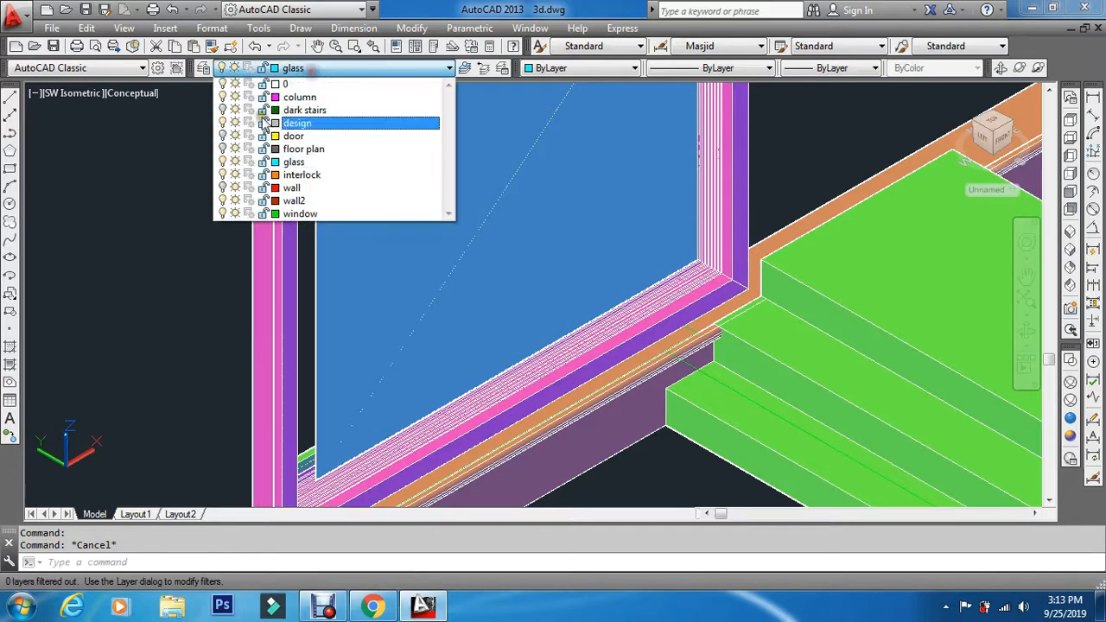
click(187, 186)
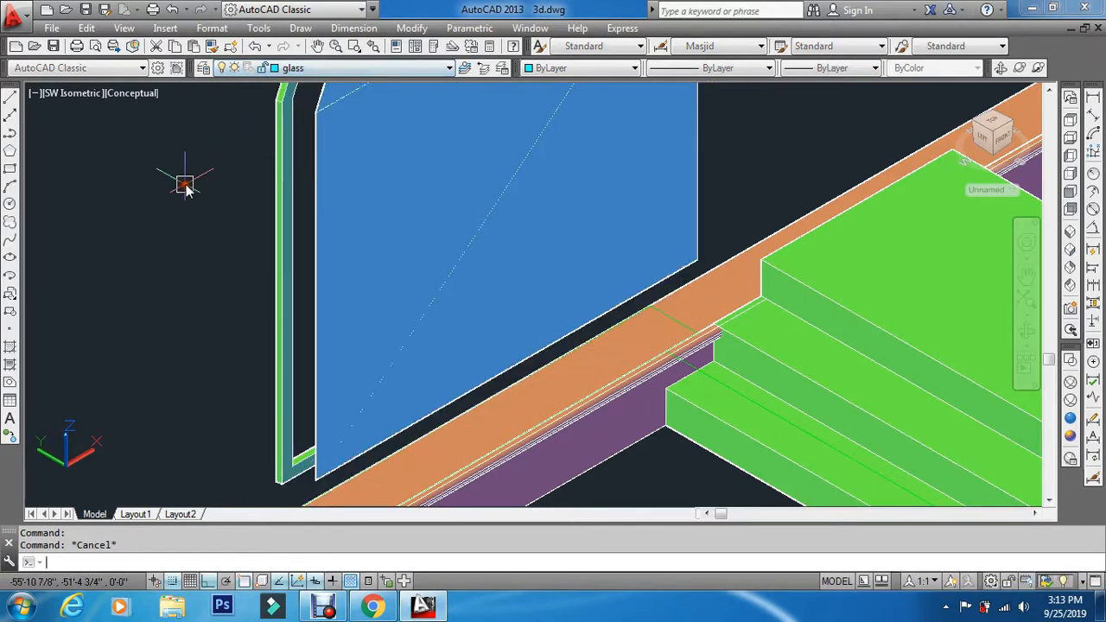
Move the glass pane from its lower front corner to the matching inner lower corner of the window frame.
text(m)
key(Return)
click(318, 361)
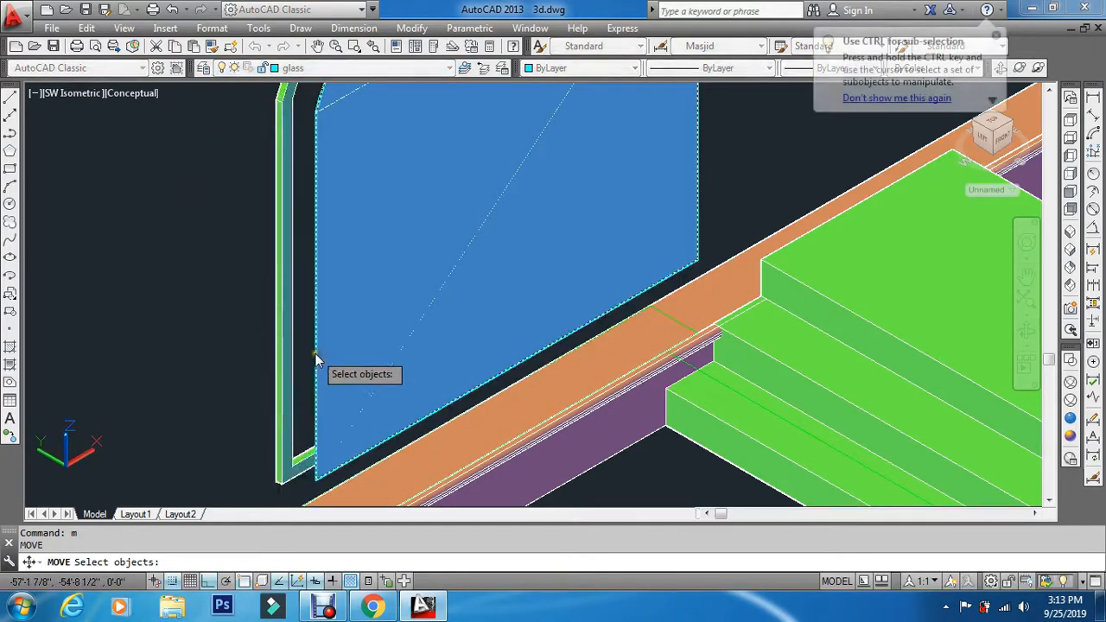
key(Return)
scroll(316, 441, up, 5)
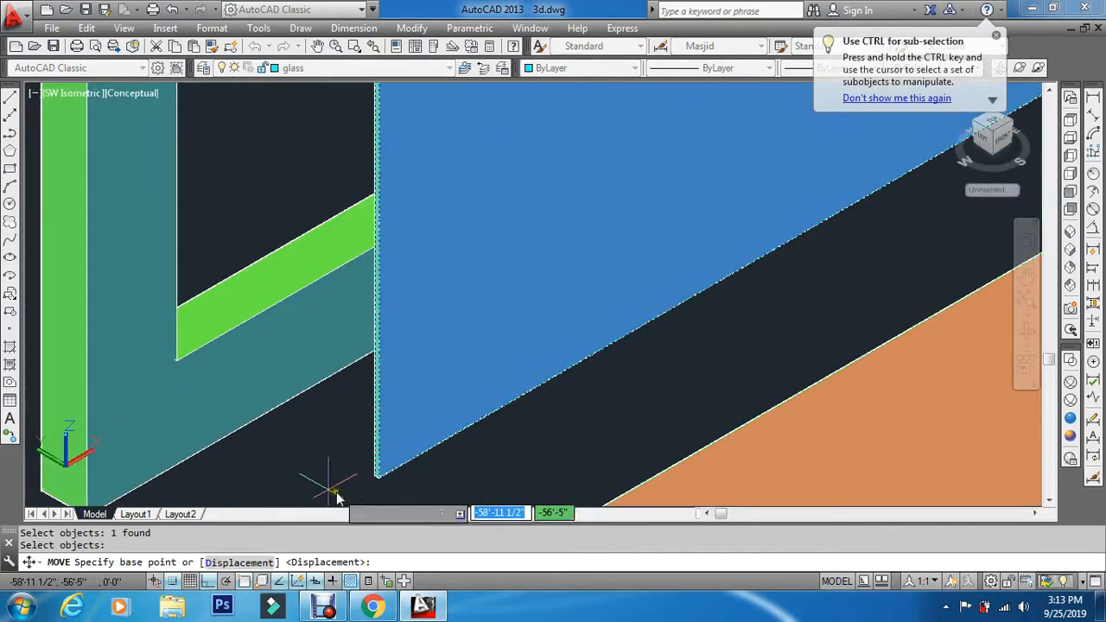
click(383, 482)
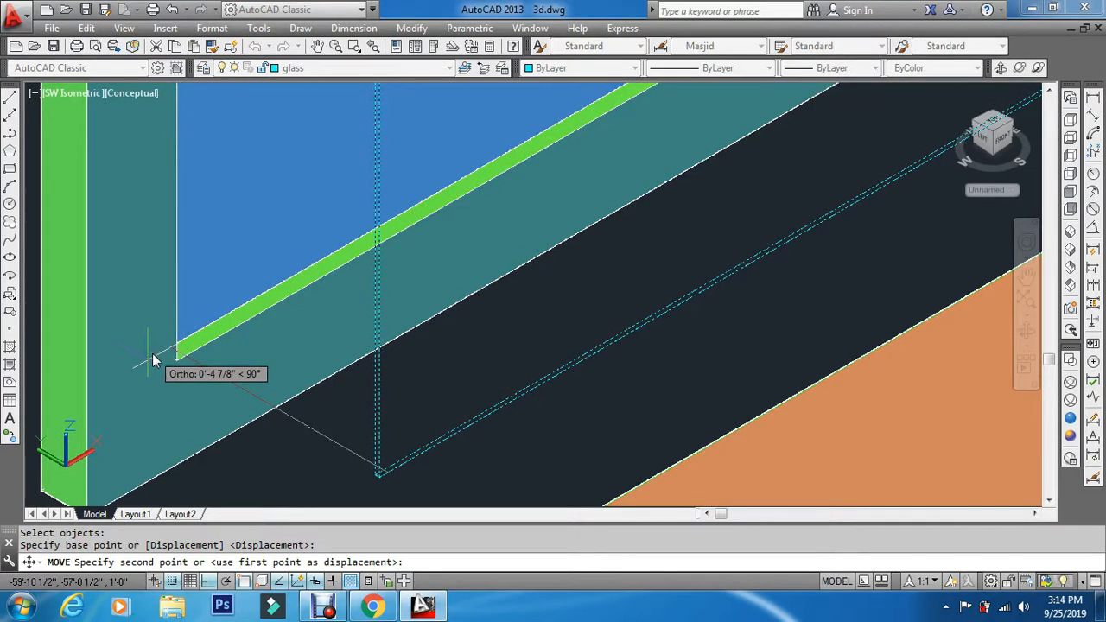
click(183, 370)
scroll(186, 380, down, 4)
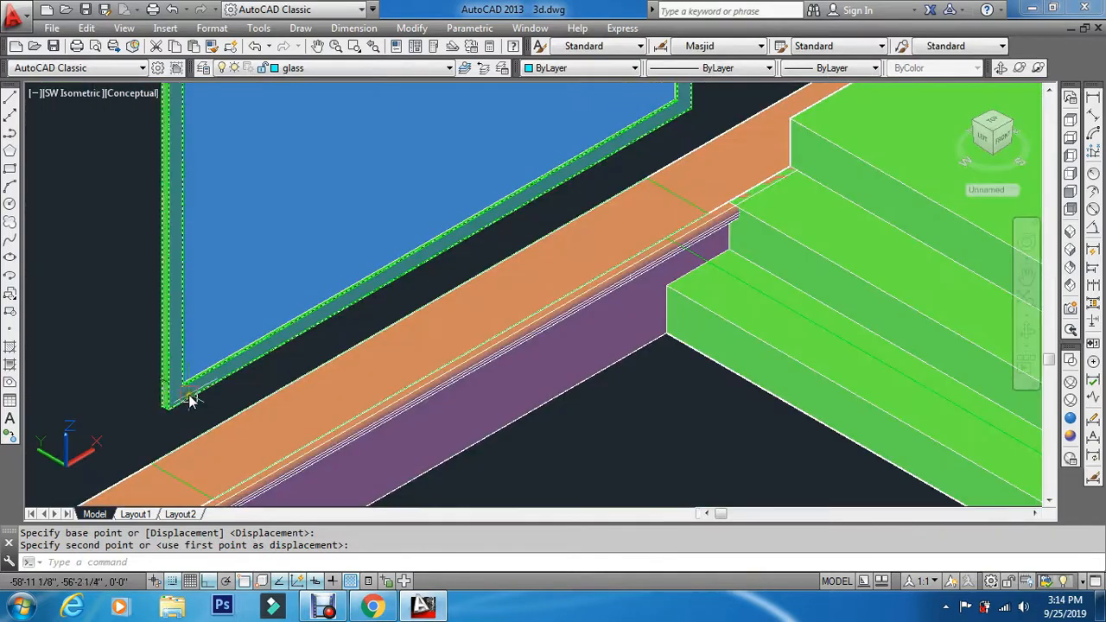
scroll(294, 154, up, 4)
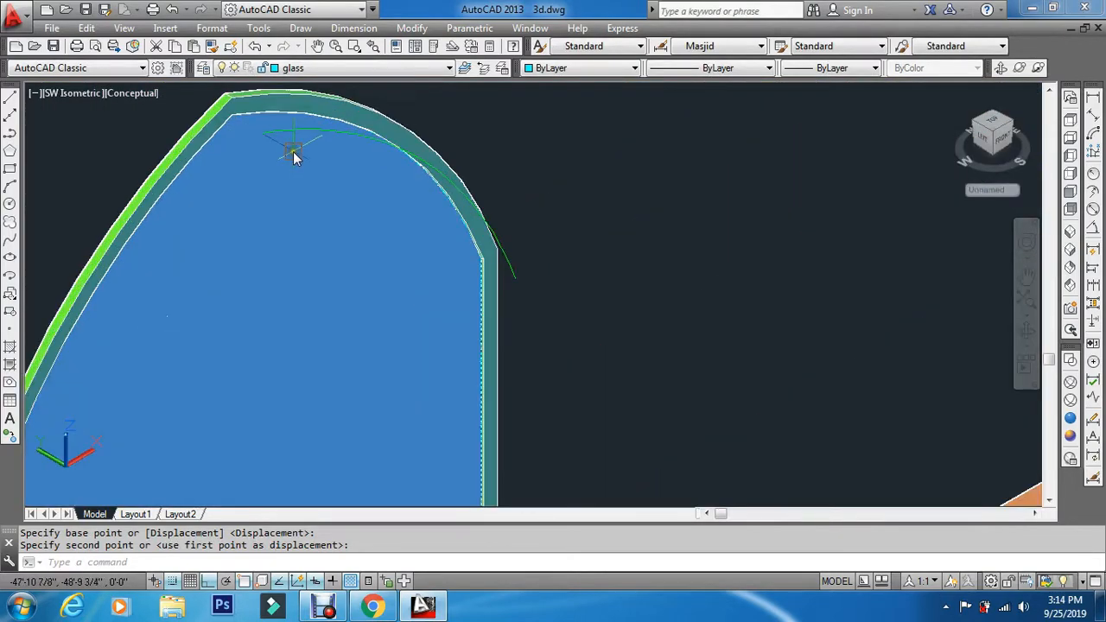
key(Escape)
key(Escape)
Turn the column and wall layers back on to show the window within its surround and wall.
scroll(301, 168, down, 6)
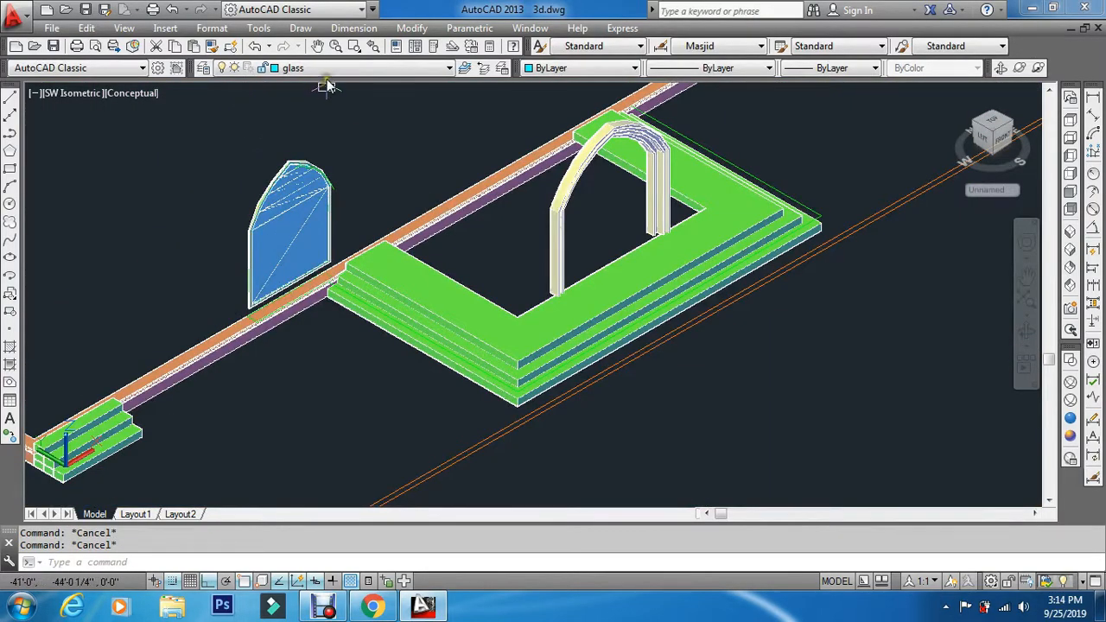
click(329, 68)
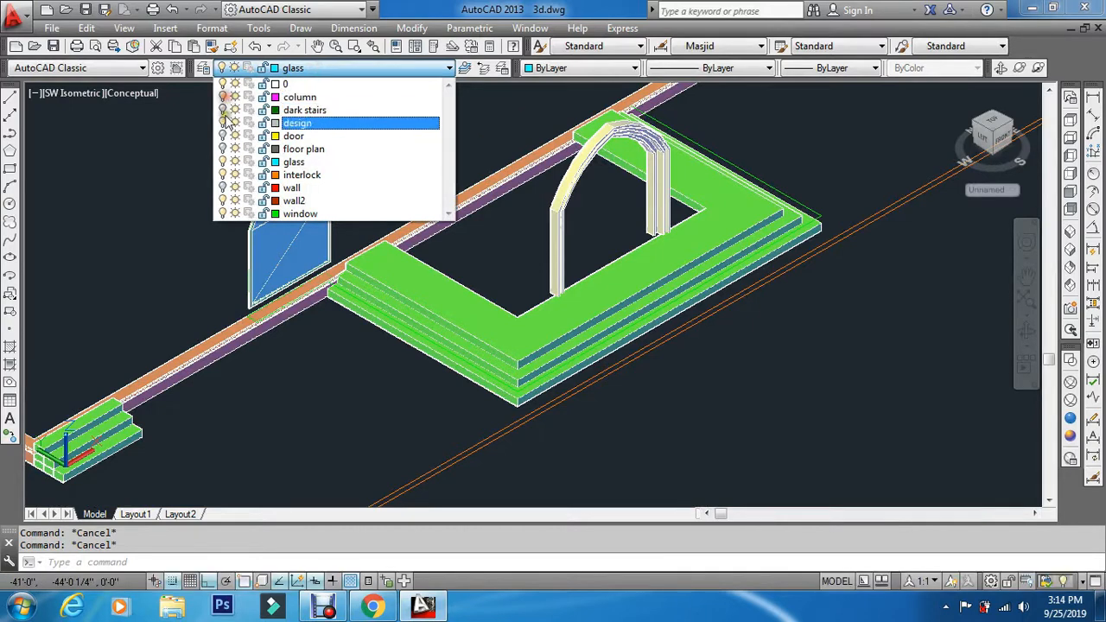
click(222, 186)
click(294, 398)
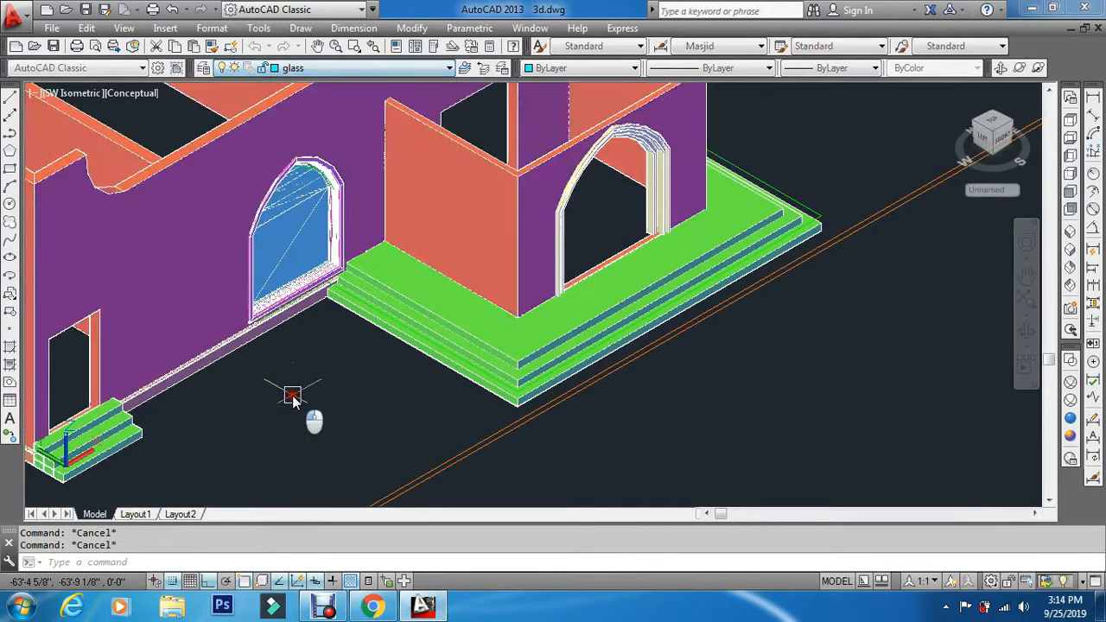
Examine the frame and glass inside the arched surround from the SE Isometric view.
scroll(324, 241, up, 5)
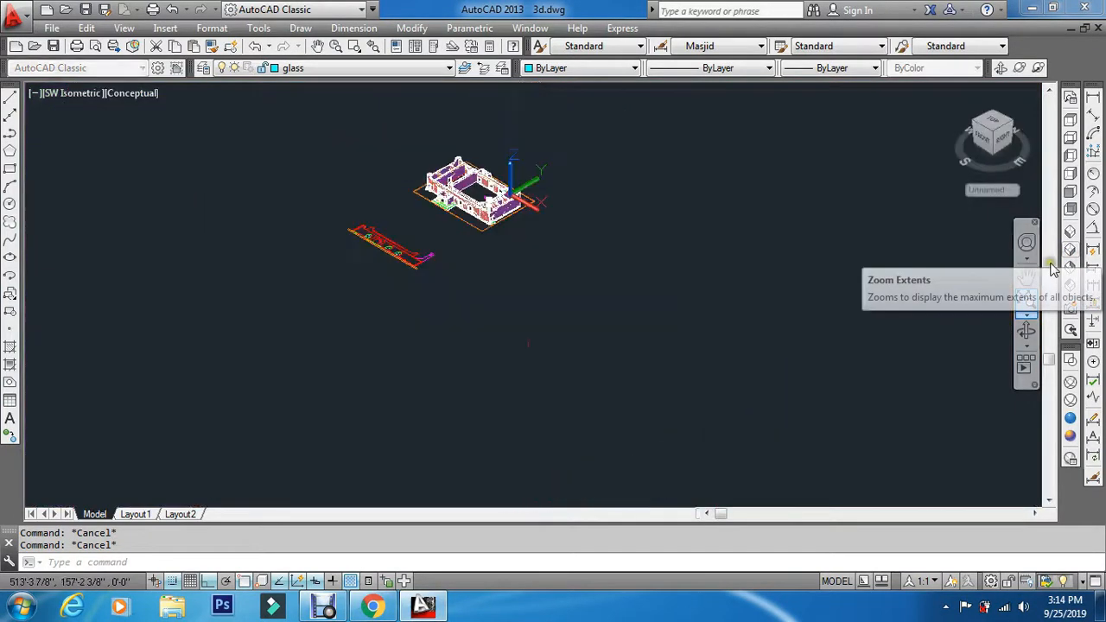
click(1069, 249)
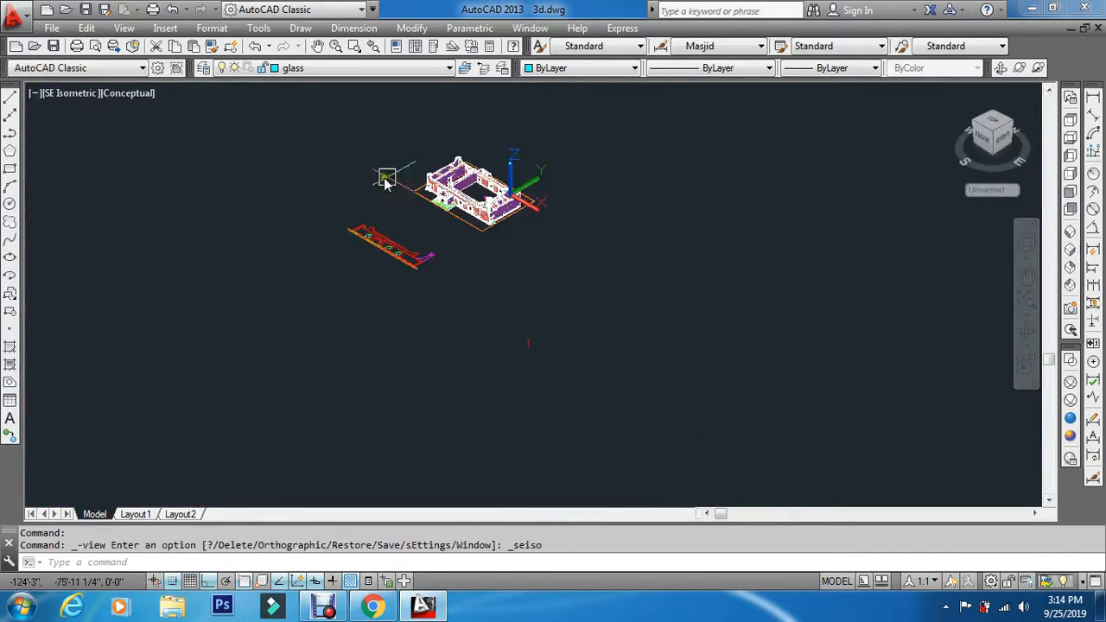
scroll(386, 180, up, 10)
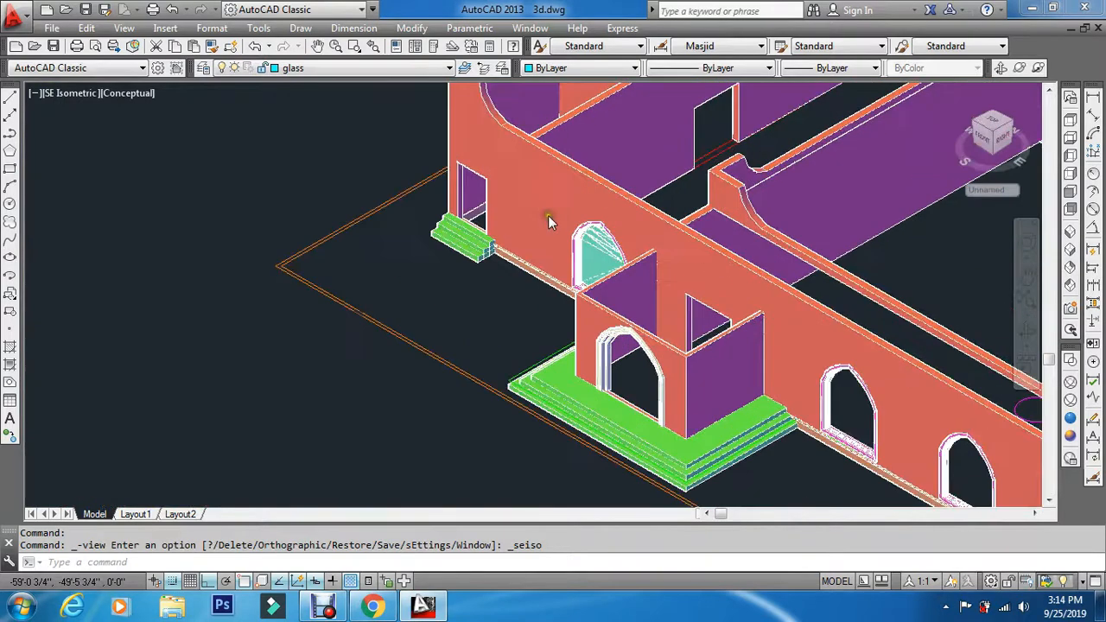
scroll(548, 217, up, 10)
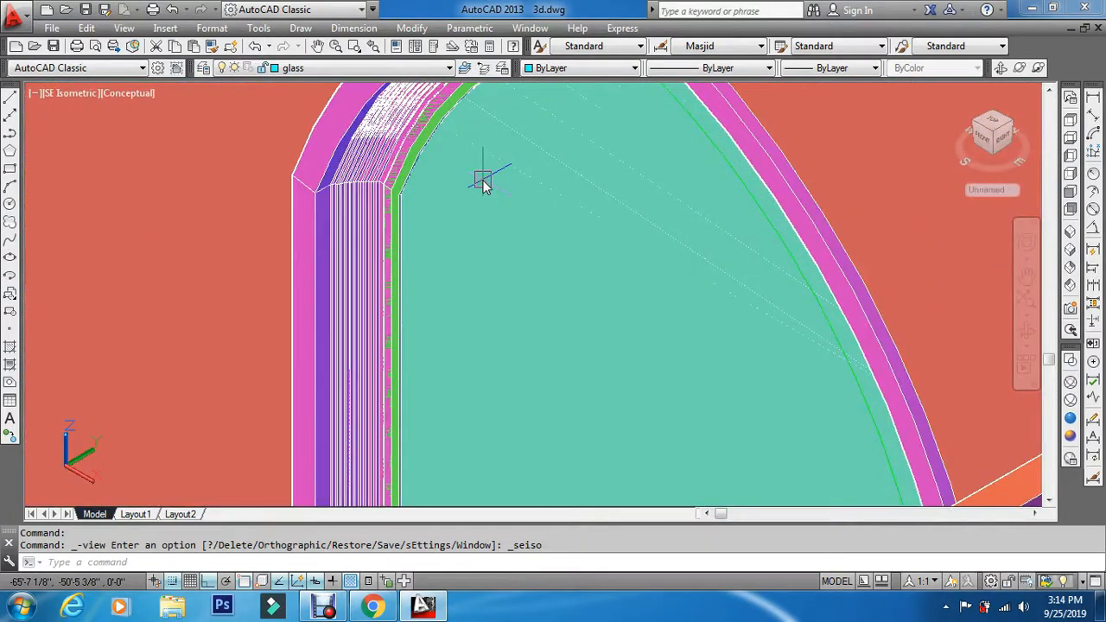
scroll(484, 177, down, 5)
scroll(532, 125, up, 5)
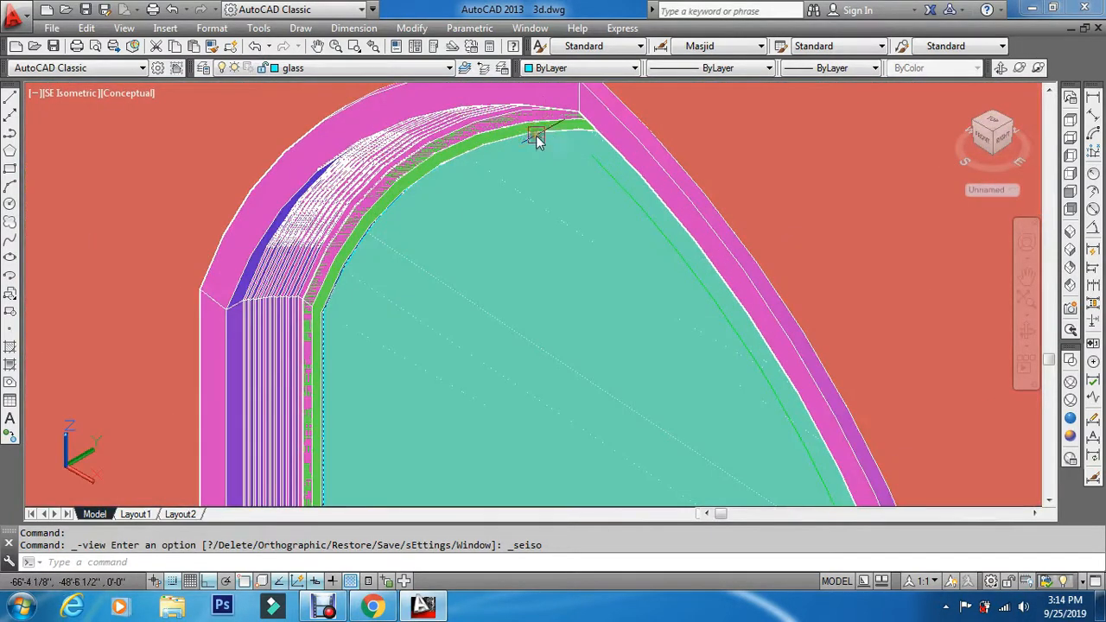
scroll(443, 208, down, 6)
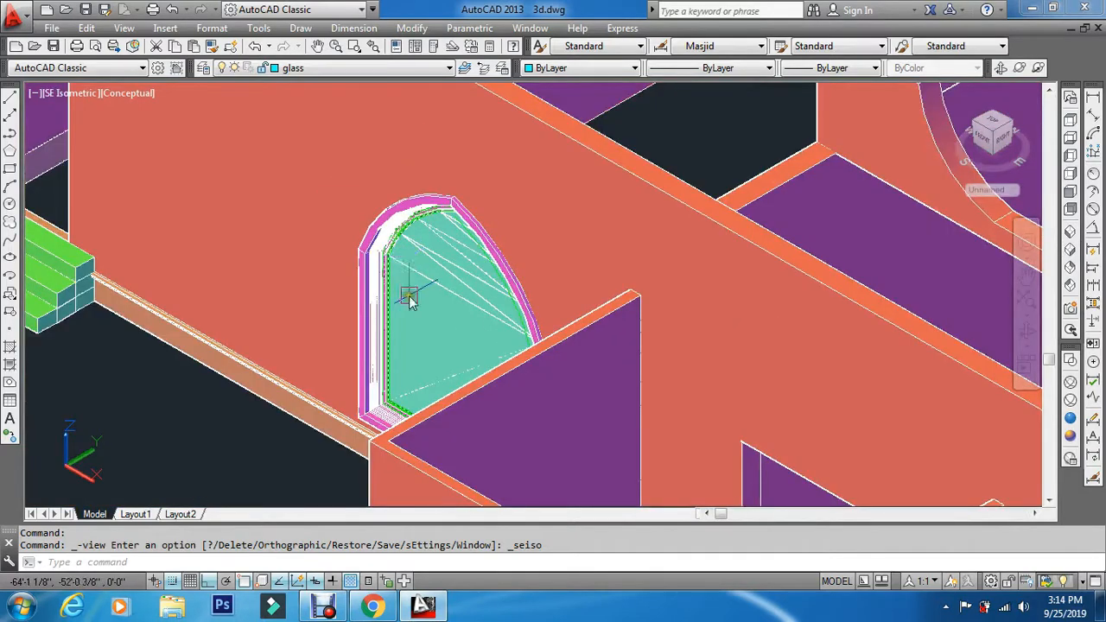
Return to the SW Isometric view of the mosque and turn off the column layer to hide the arch surrounds.
click(936, 274)
click(1069, 231)
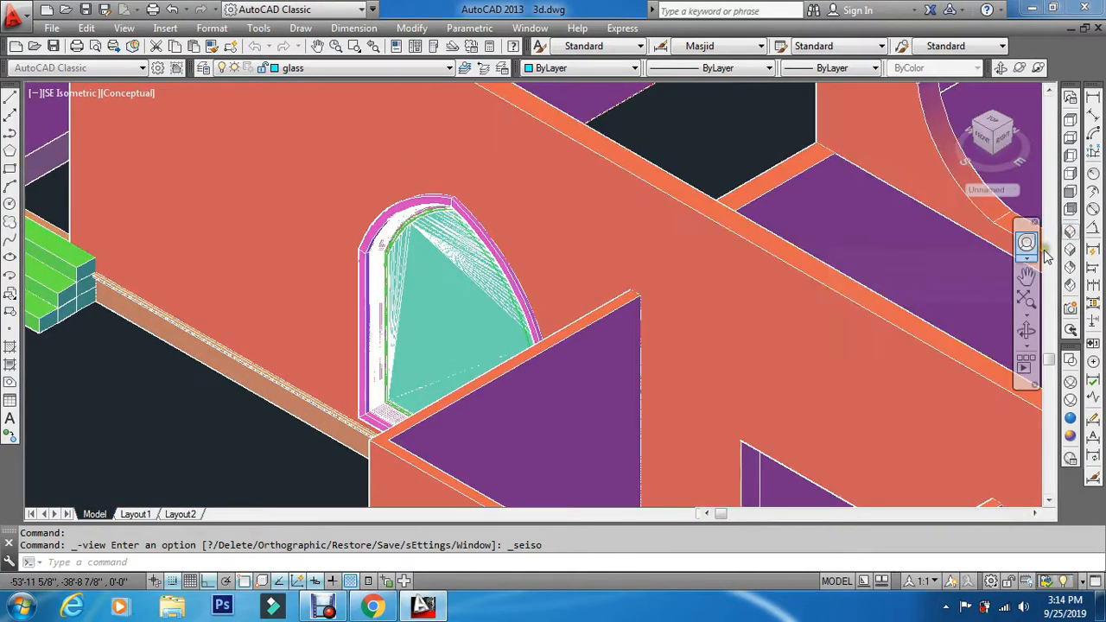
scroll(514, 249, up, 10)
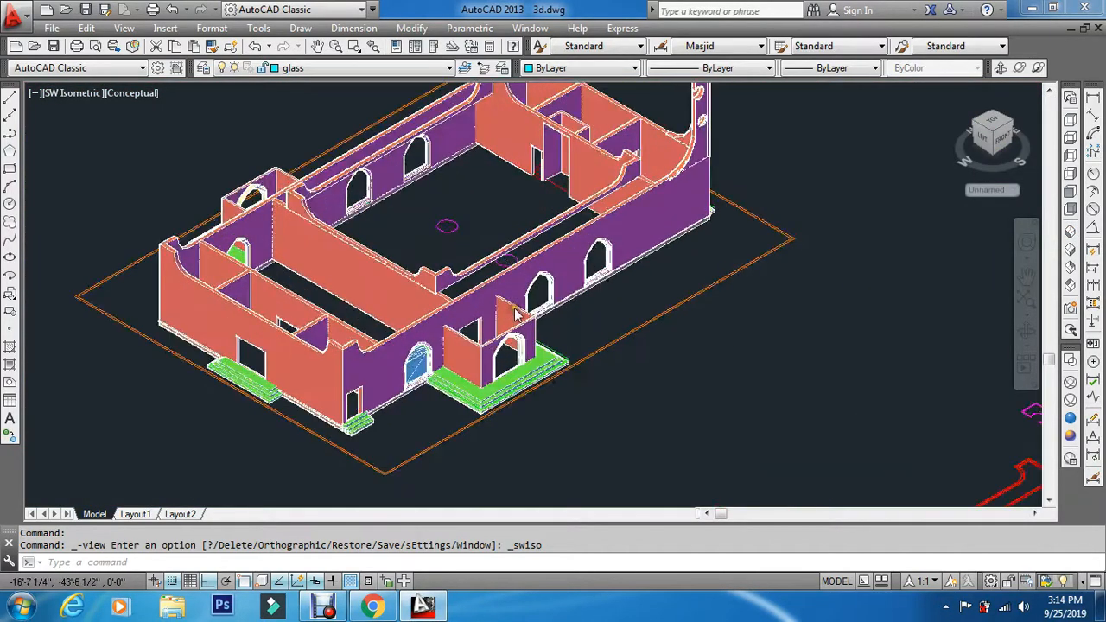
click(301, 68)
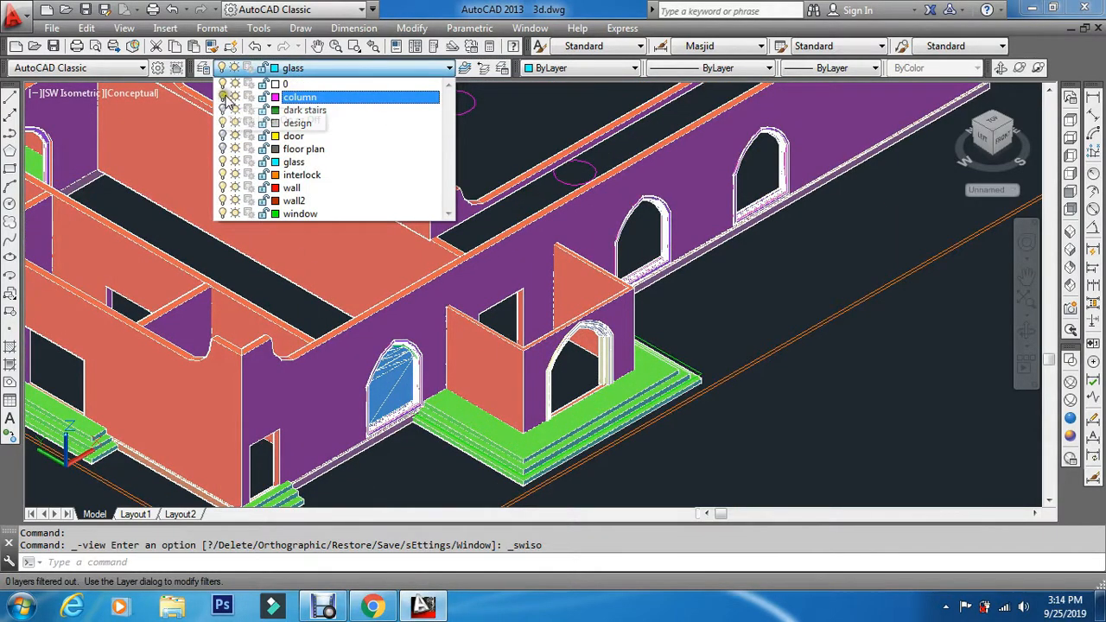
key(Escape)
key(Escape)
key(Escape)
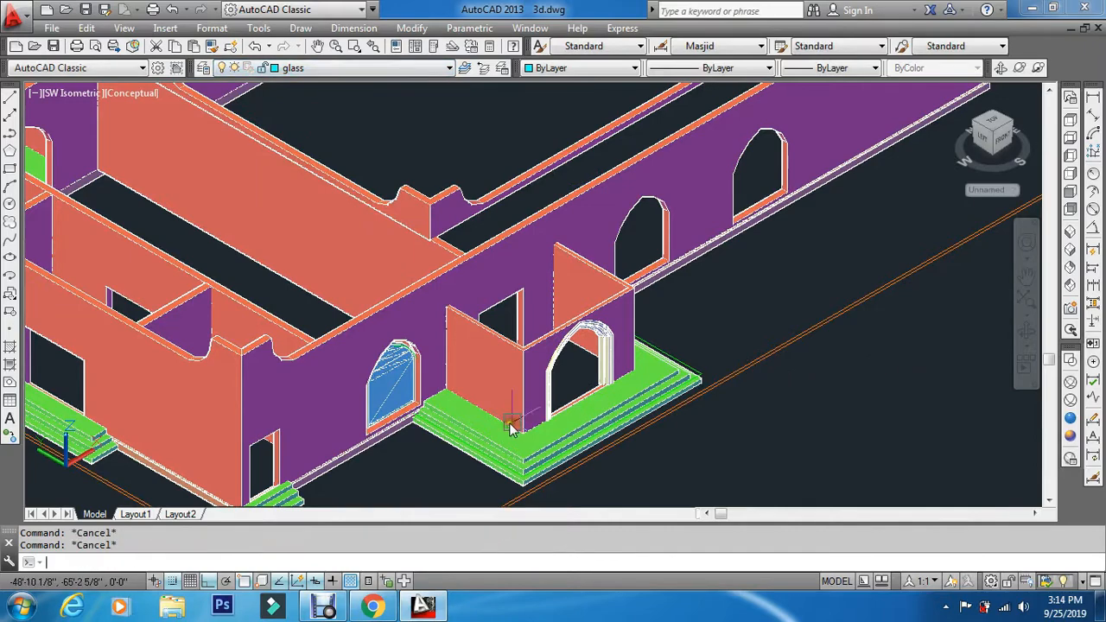
scroll(414, 398, up, 5)
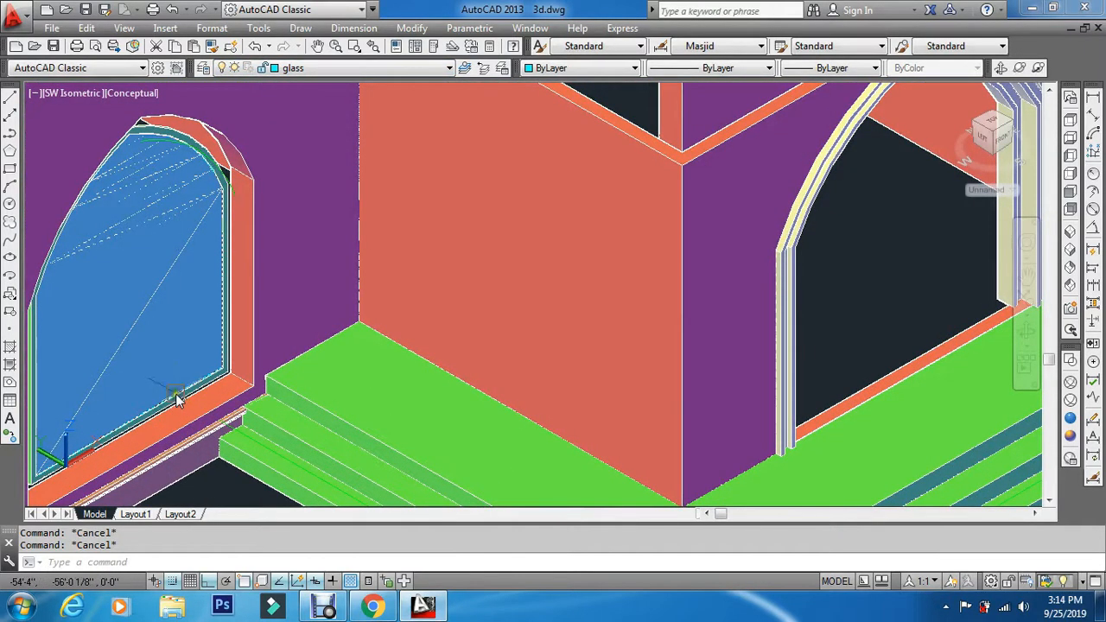
text(2)
key(Return)
scroll(212, 323, up, 5)
scroll(212, 322, up, 3)
key(Escape)
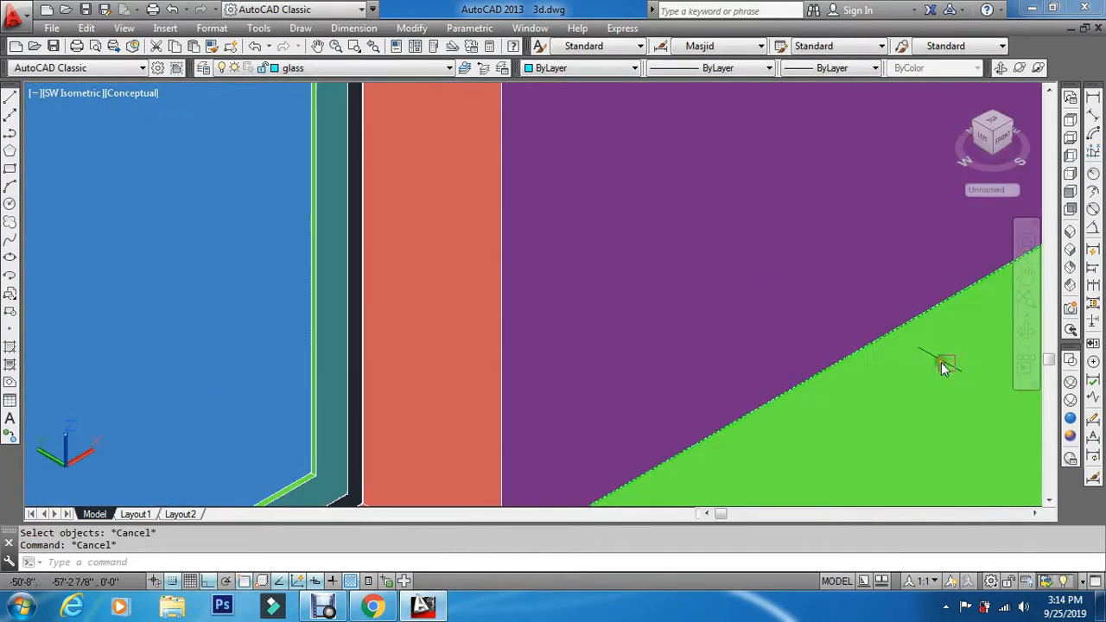
Switch the model to the Wireframe visual style.
click(1069, 384)
key(Escape)
key(Escape)
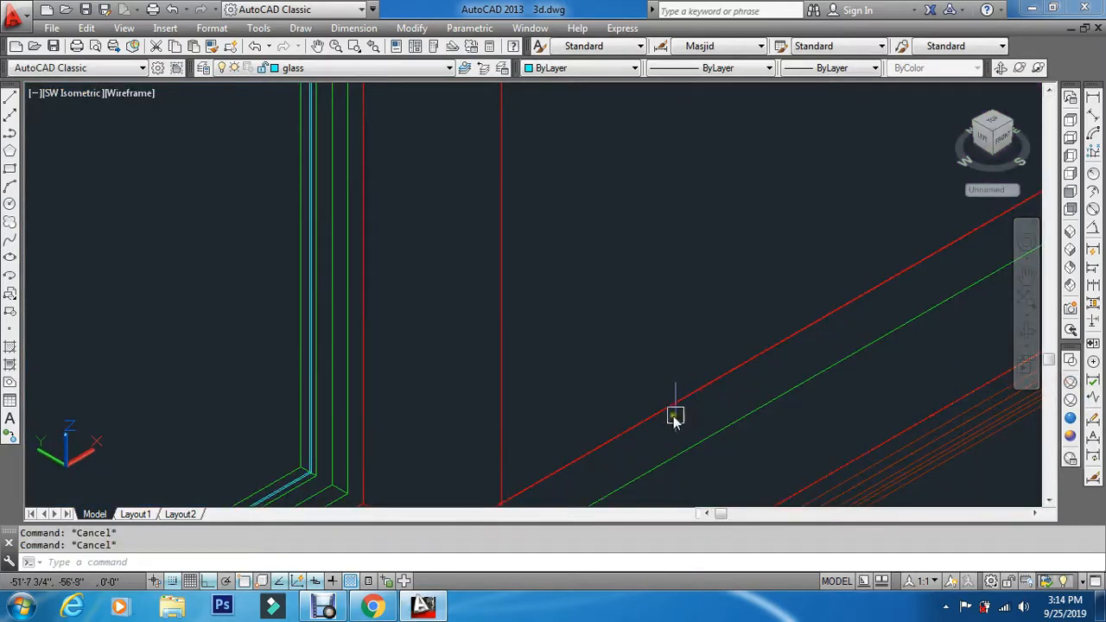
Copy the window frame and glass pane from the sill line's outer endpoint to the matching point in the middle arched opening of the same wall.
text(2)
key(Return)
scroll(506, 359, down, 10)
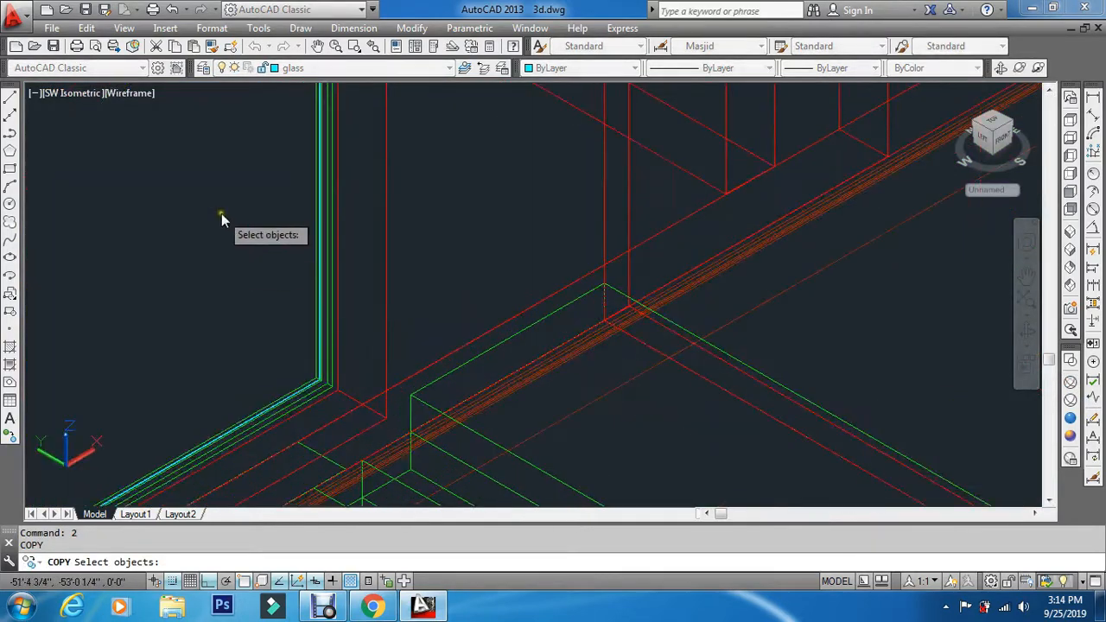
scroll(203, 153, up, 6)
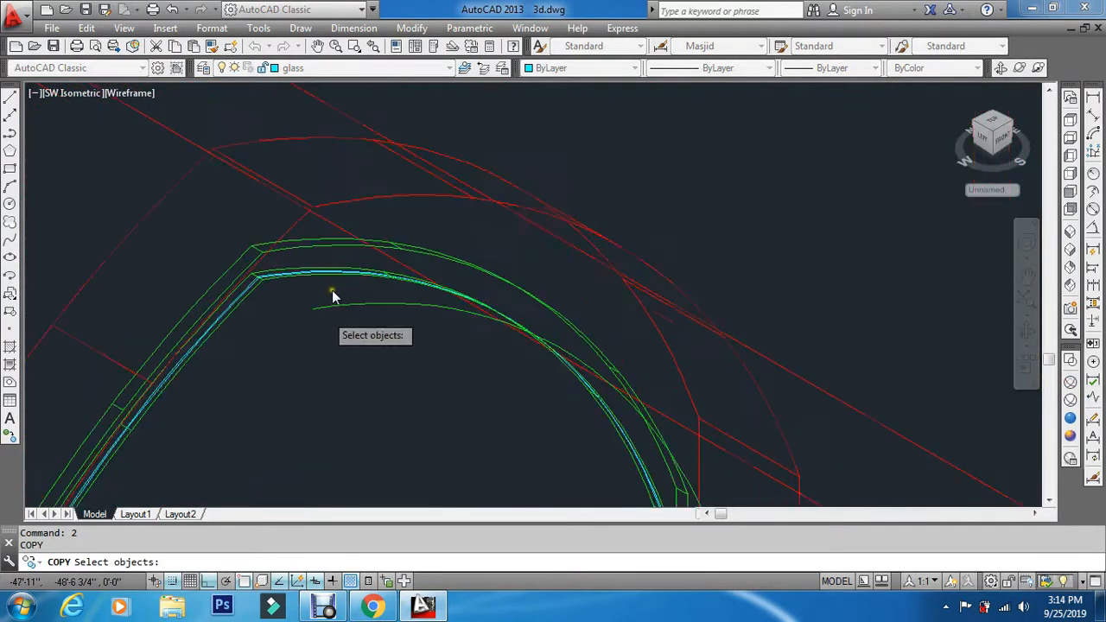
click(359, 290)
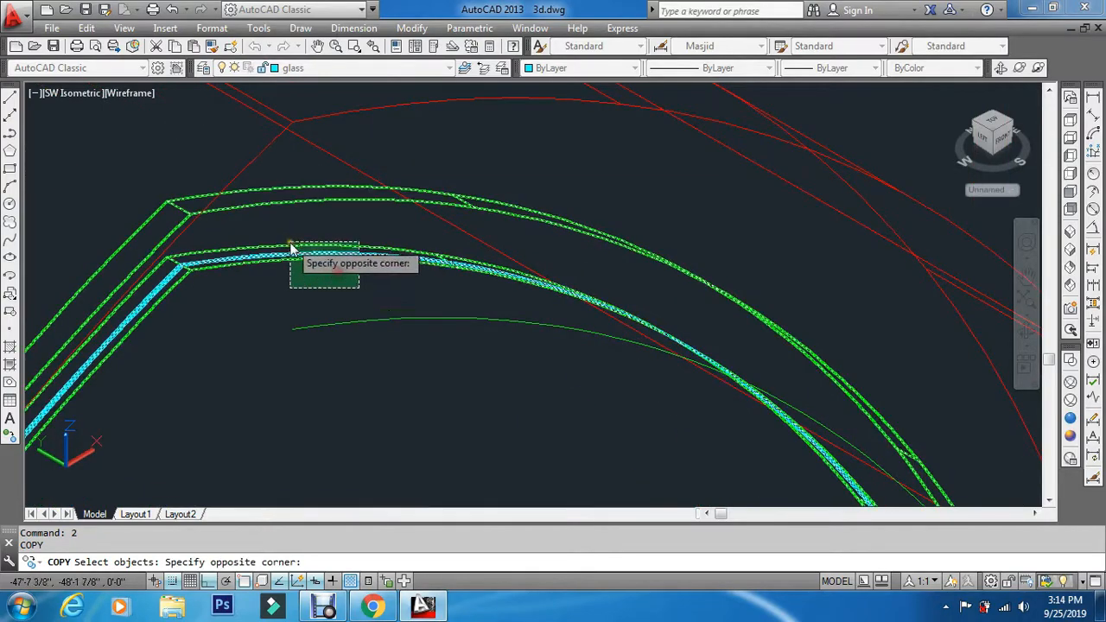
click(278, 231)
scroll(277, 183, down, 3)
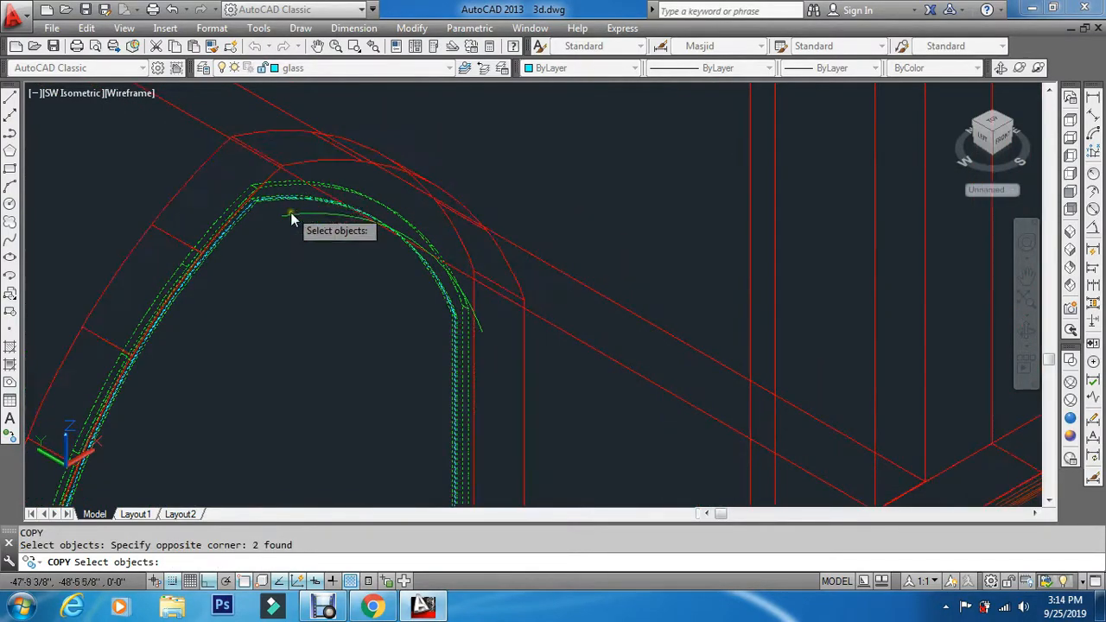
scroll(297, 250, down, 5)
key(Return)
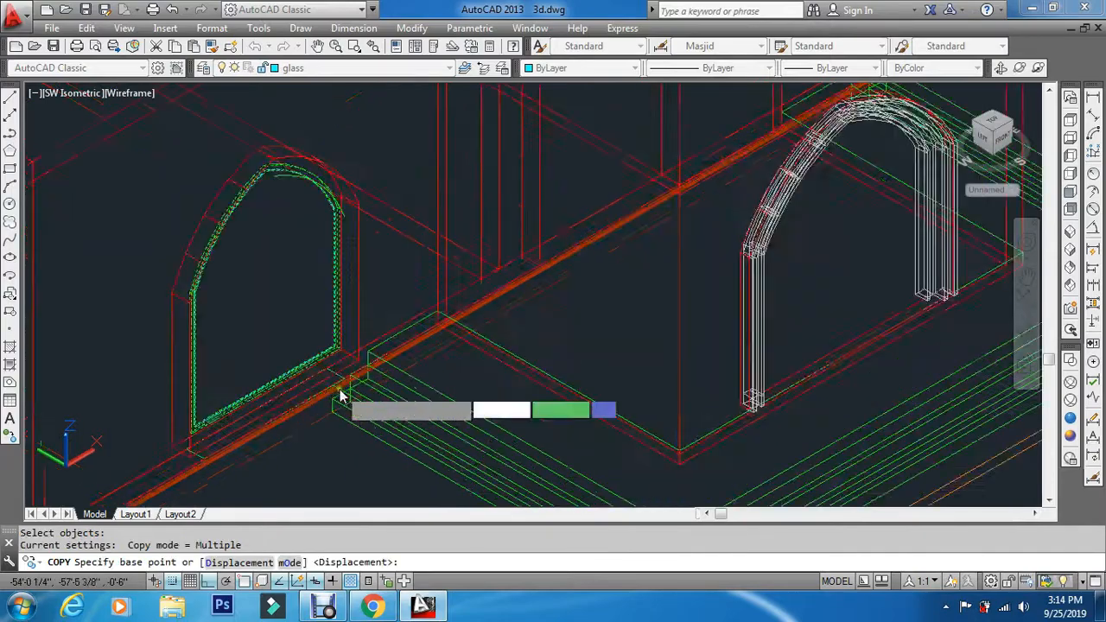
scroll(342, 376, up, 5)
click(369, 333)
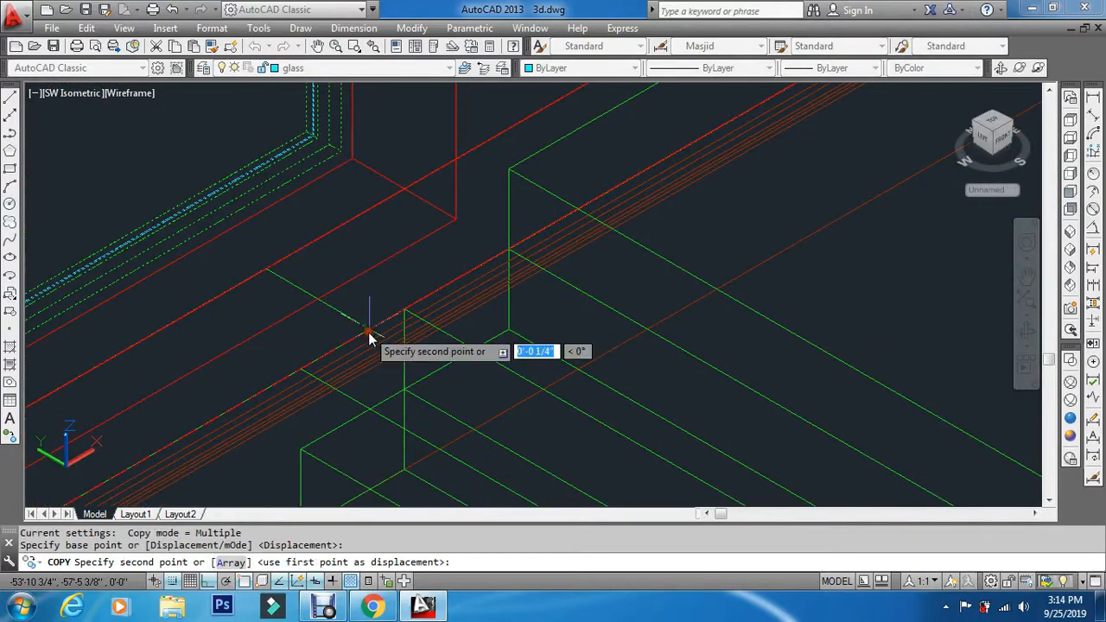
scroll(368, 363, down, 5)
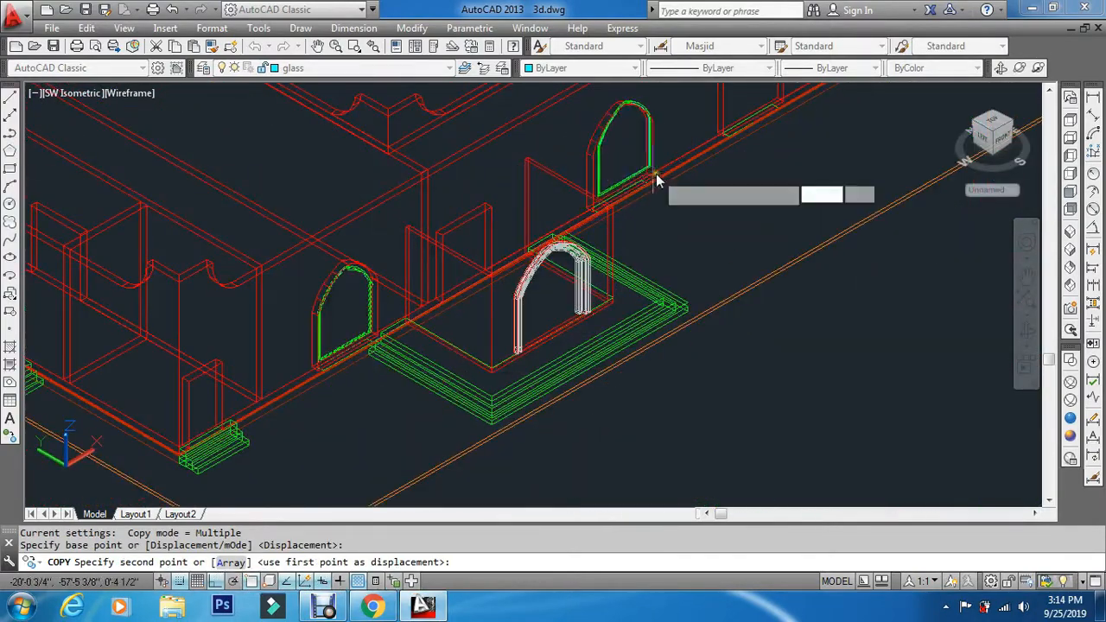
scroll(657, 181, up, 6)
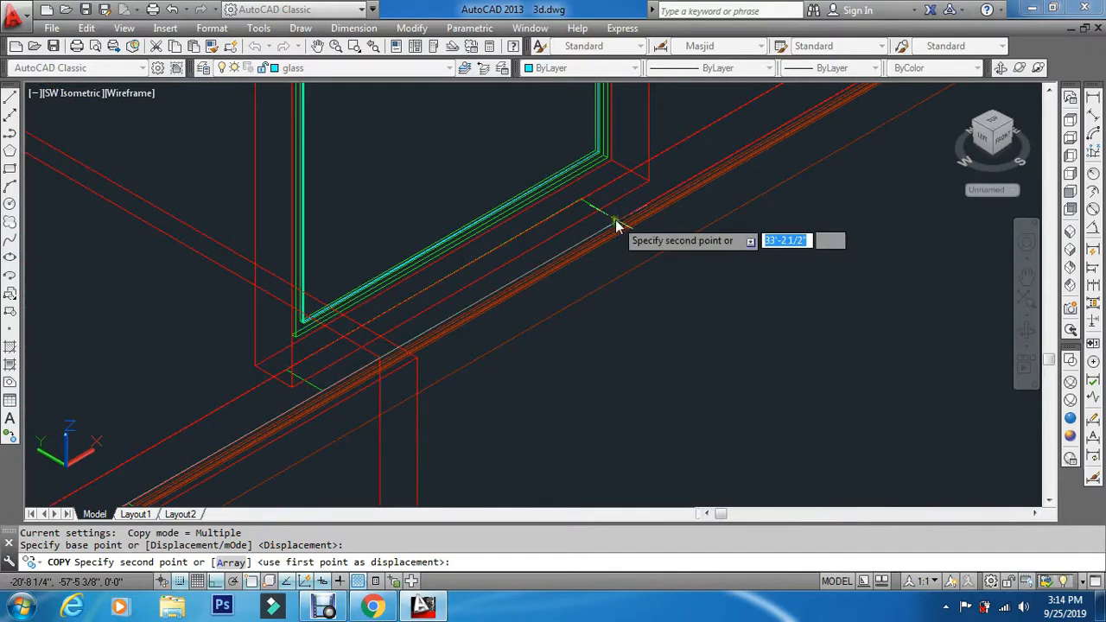
scroll(615, 223, down, 5)
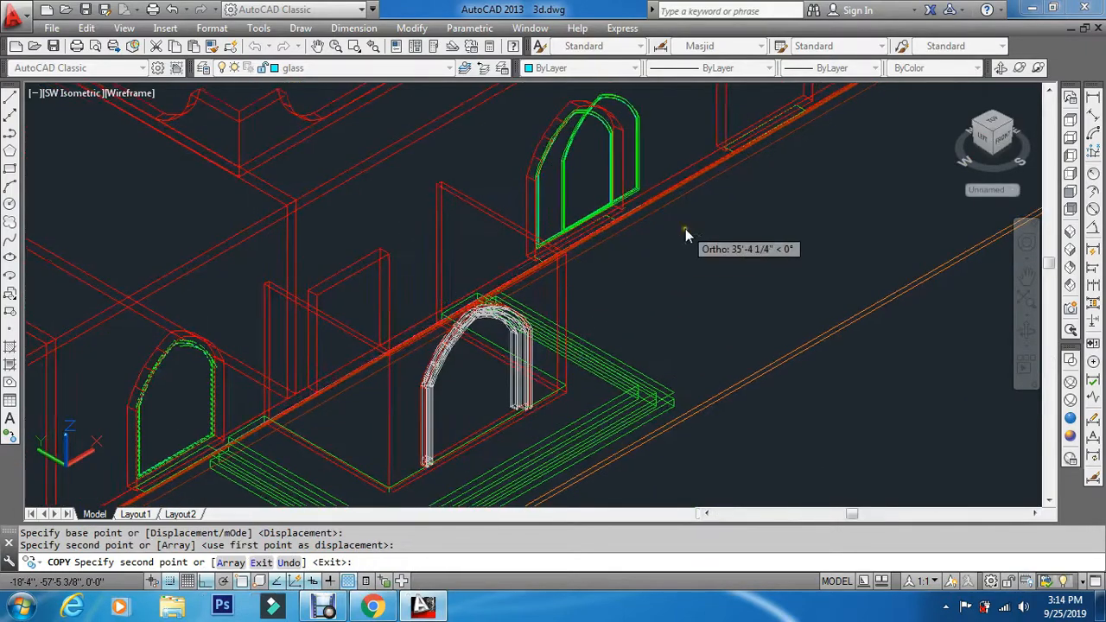
Place another copy of the frame and glass at the matching sill point of the third arched opening and end the copying.
middle_drag(688, 236, 441, 412)
scroll(462, 383, up, 7)
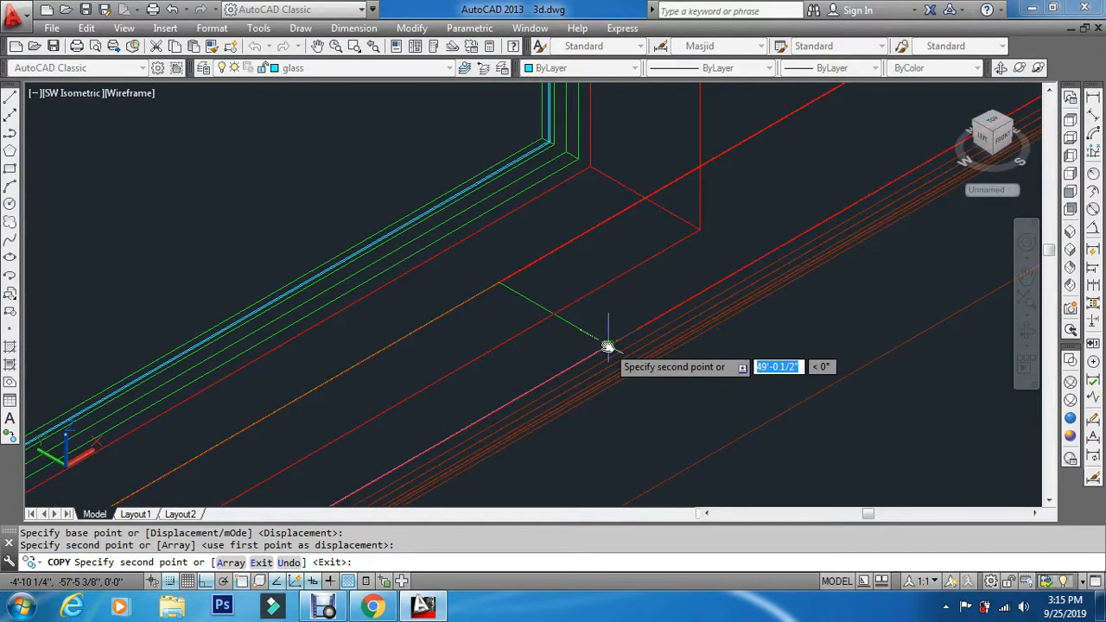
click(607, 347)
key(Escape)
key(Escape)
scroll(583, 318, down, 8)
key(Escape)
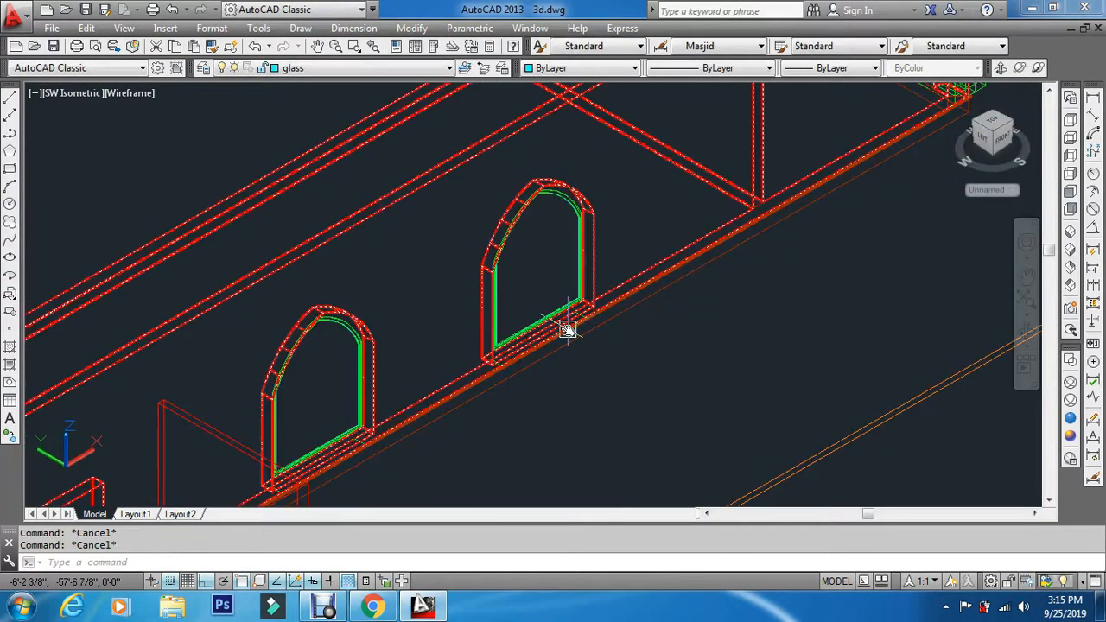
Start a new copy with the frame and glass pane of the first arched window beside the entrance steps.
scroll(567, 329, down, 6)
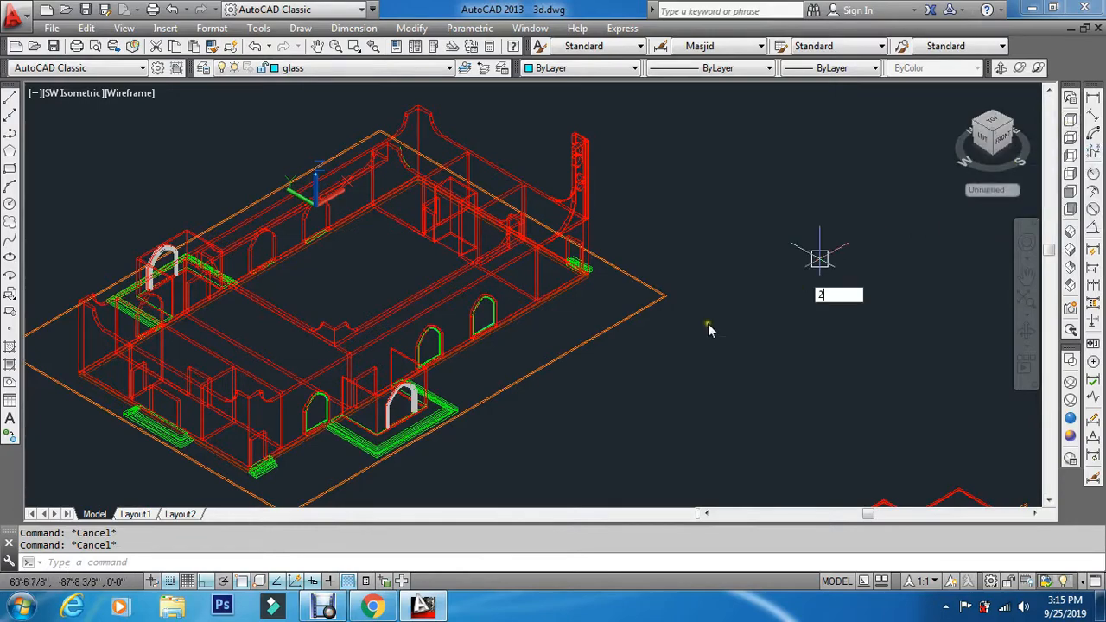
key(Return)
scroll(324, 431, up, 10)
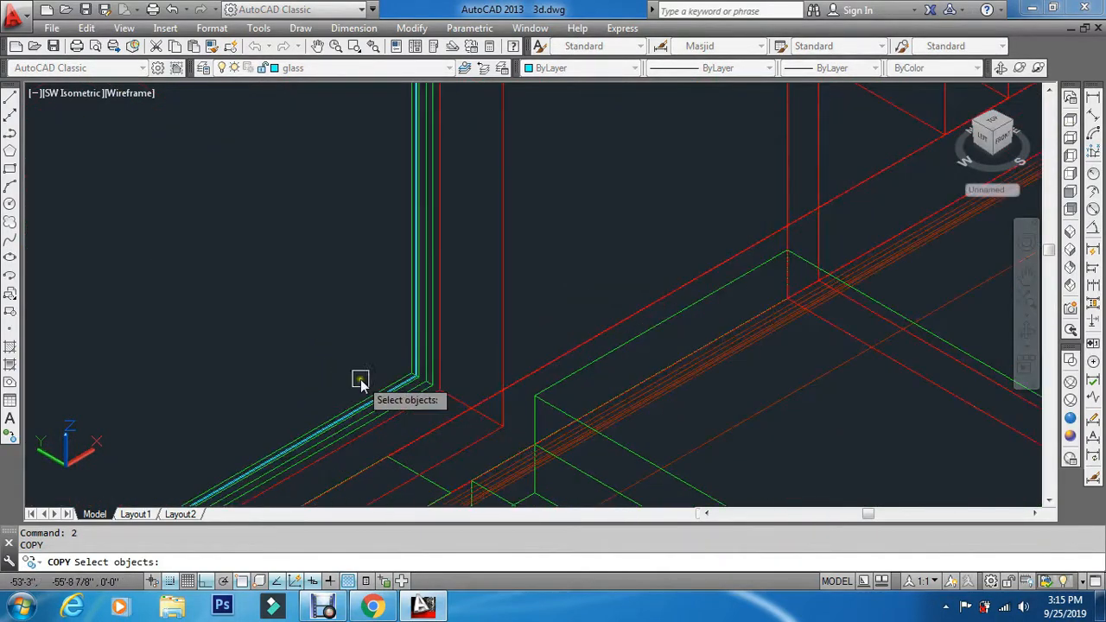
scroll(360, 383, down, 6)
scroll(286, 215, up, 5)
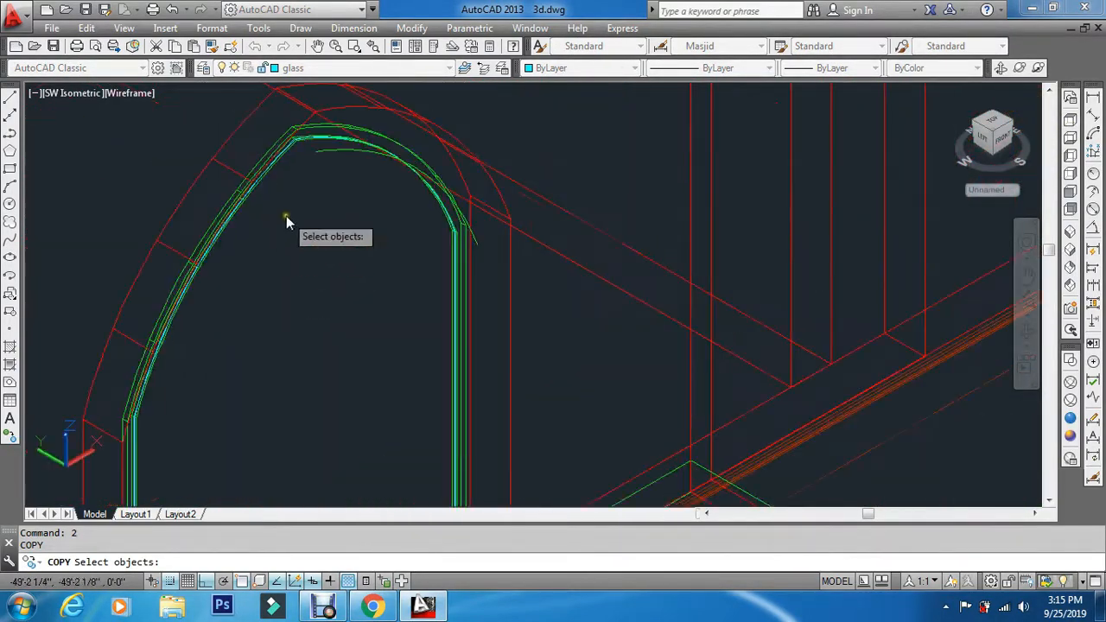
scroll(286, 215, up, 3)
scroll(299, 224, down, 2)
scroll(321, 128, up, 4)
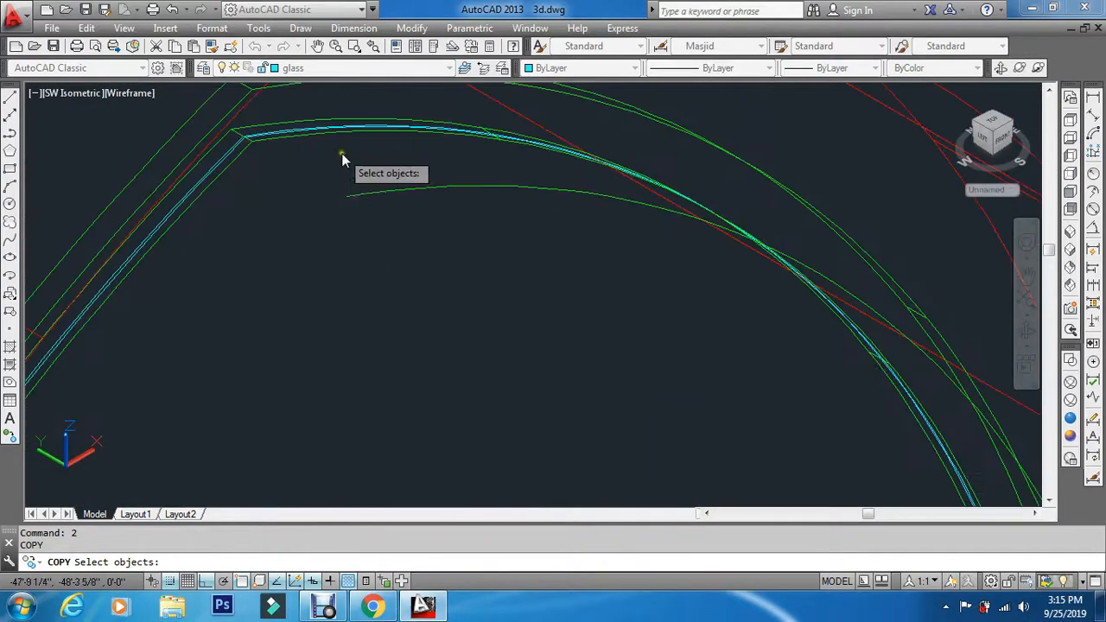
click(299, 132)
scroll(289, 242, down, 6)
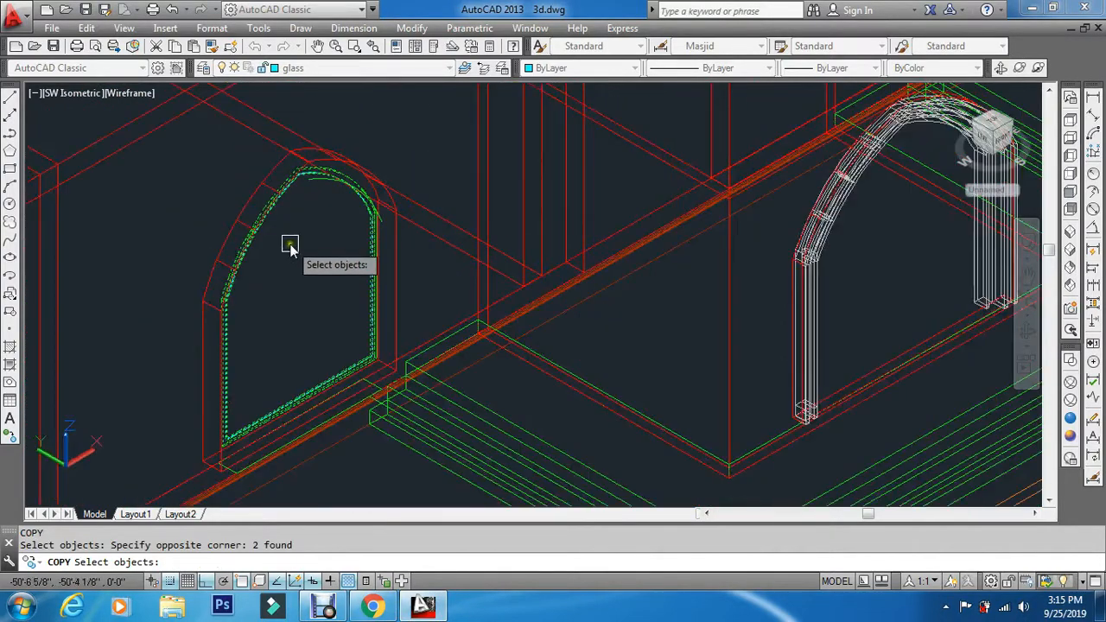
Add the frames and glass panes of the other two arched windows on the same wall to the copy selection.
scroll(548, 143, up, 5)
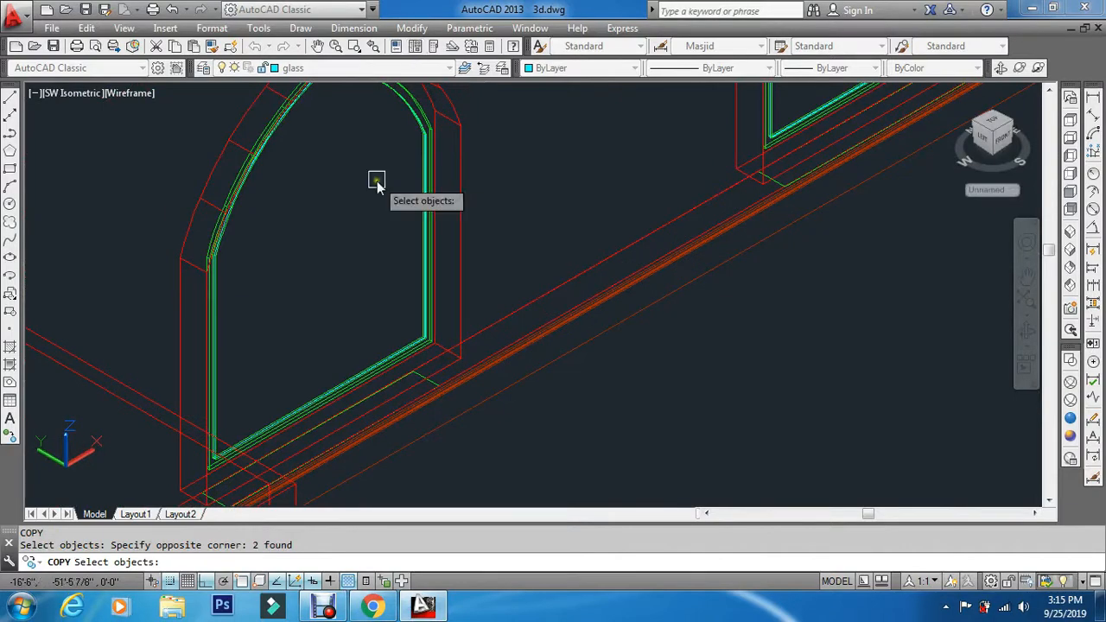
scroll(358, 353, up, 6)
click(309, 326)
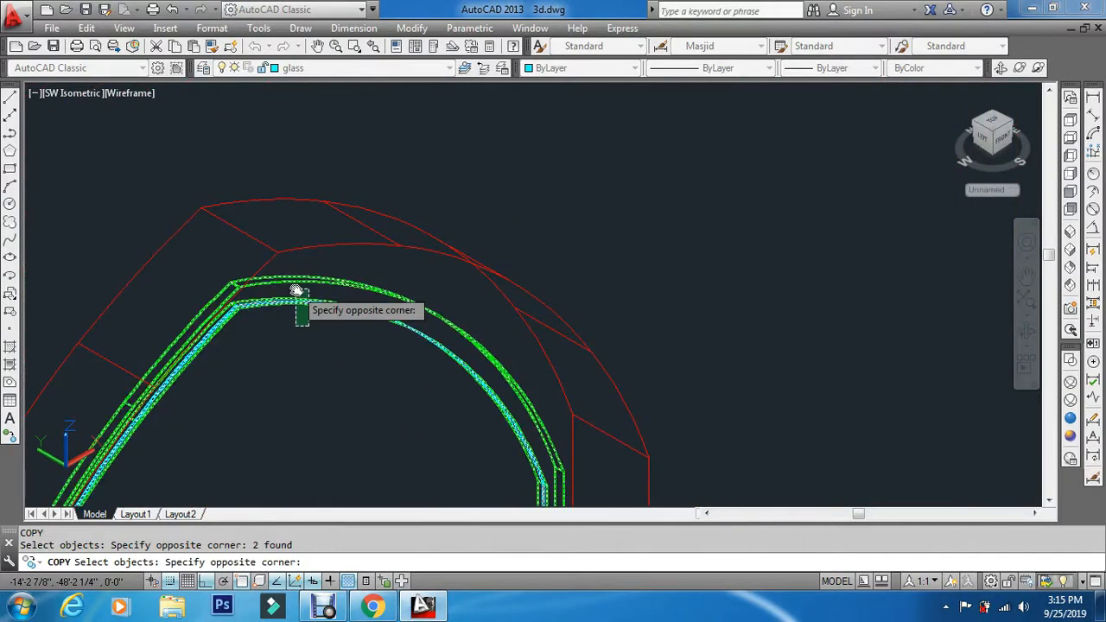
click(297, 293)
scroll(306, 345, down, 6)
scroll(540, 218, up, 2)
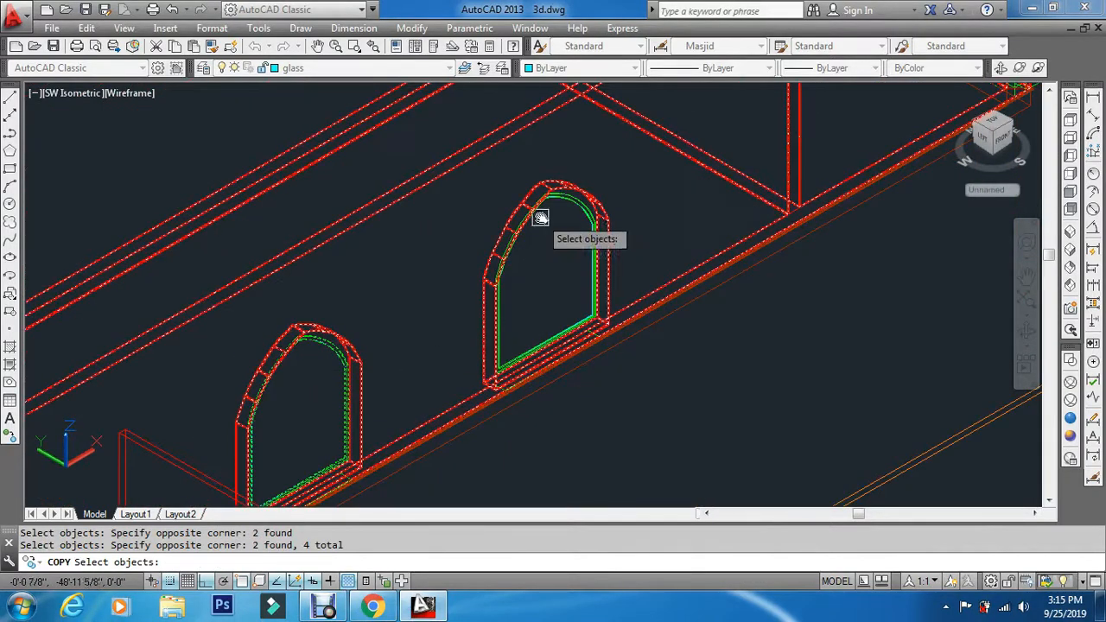
scroll(540, 218, up, 4)
click(588, 186)
click(562, 132)
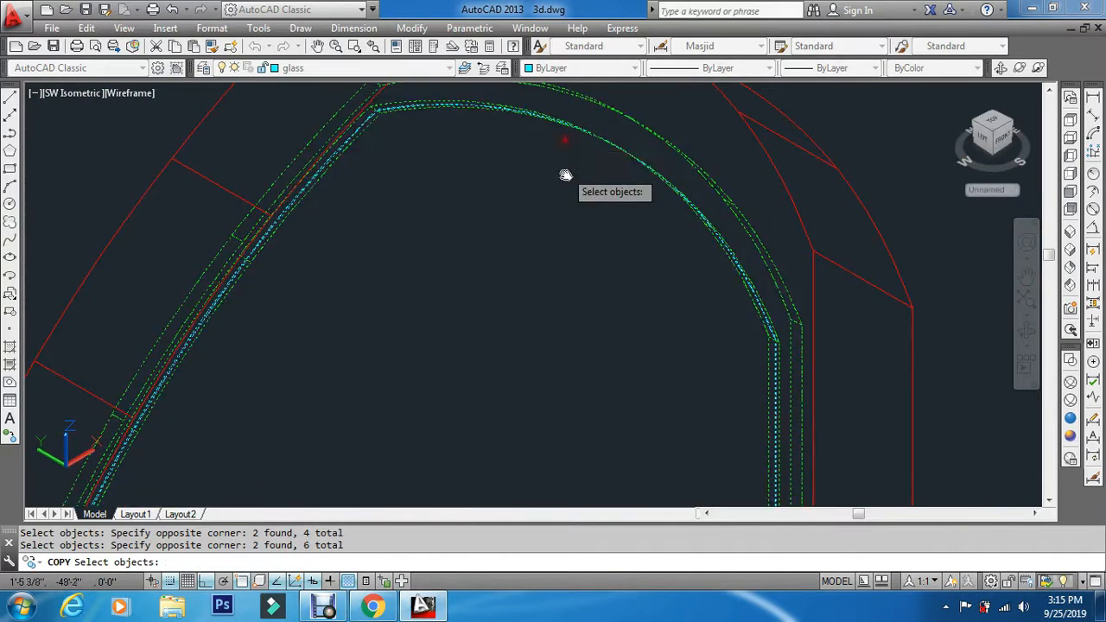
scroll(562, 397, down, 5)
scroll(583, 415, down, 3)
key(Return)
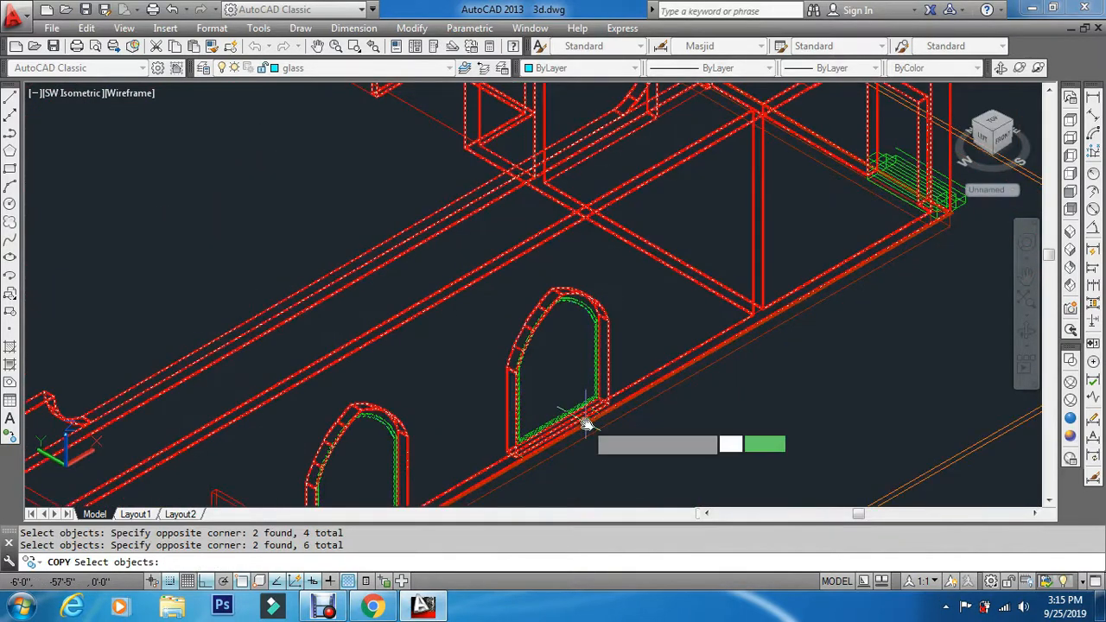
Copy the three window sets from the third window's inner sill-line endpoint to the matching point in the opposite wall's opening.
scroll(585, 422, up, 5)
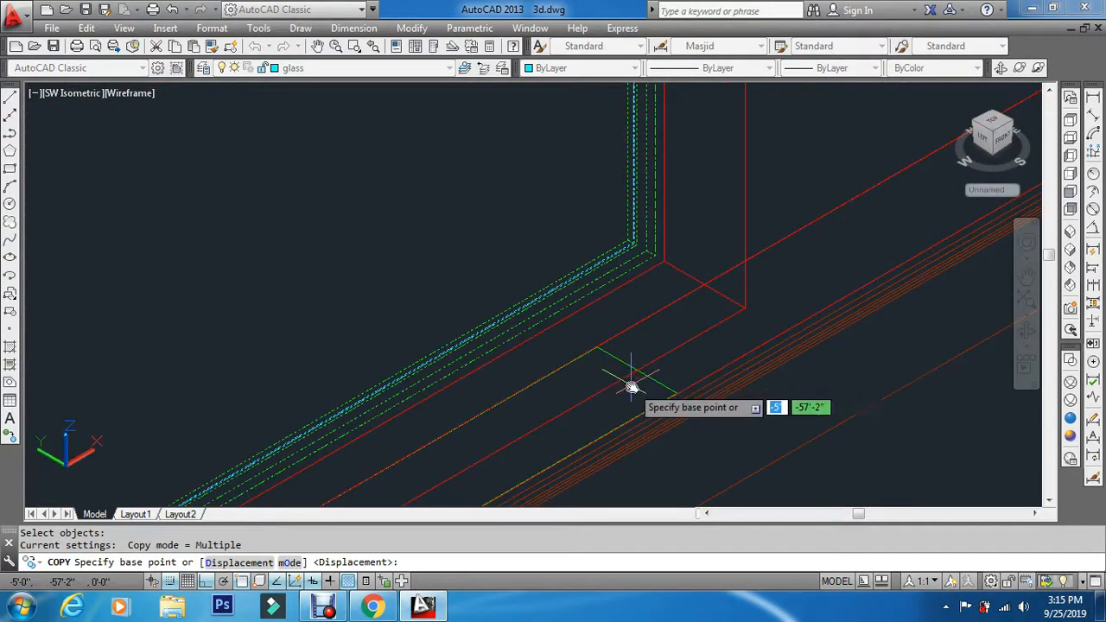
click(595, 349)
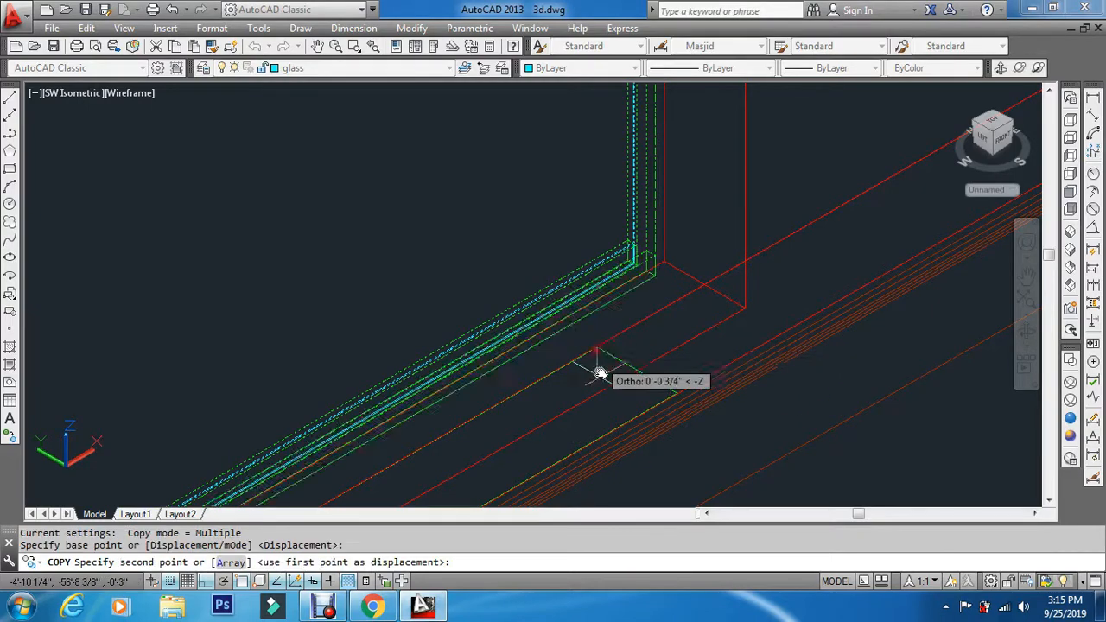
scroll(601, 408, down, 8)
scroll(458, 310, up, 8)
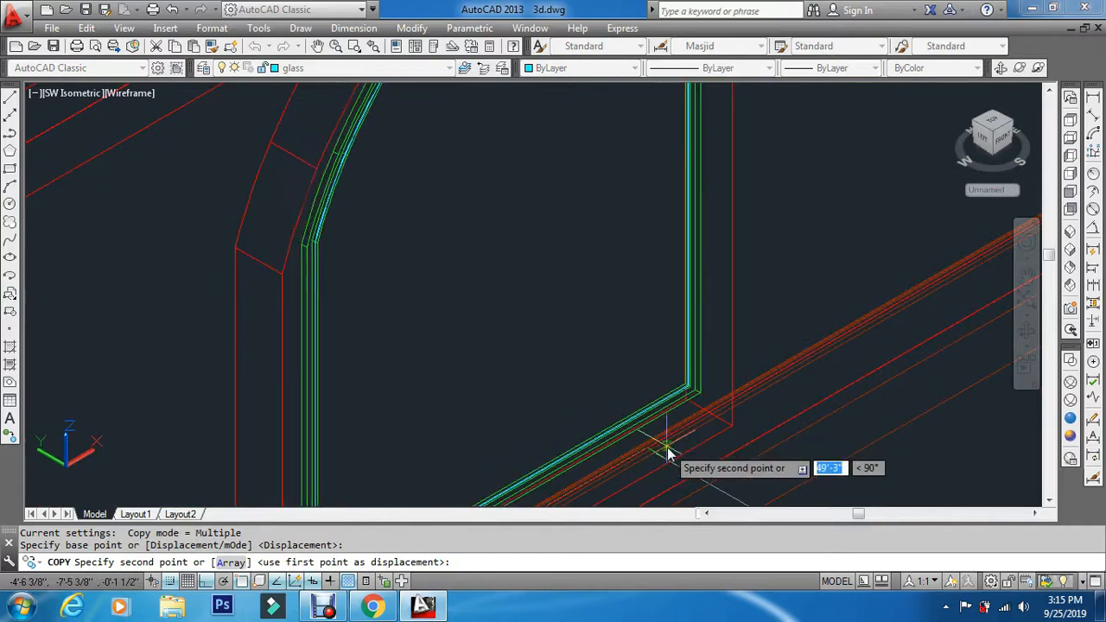
scroll(652, 482, up, 3)
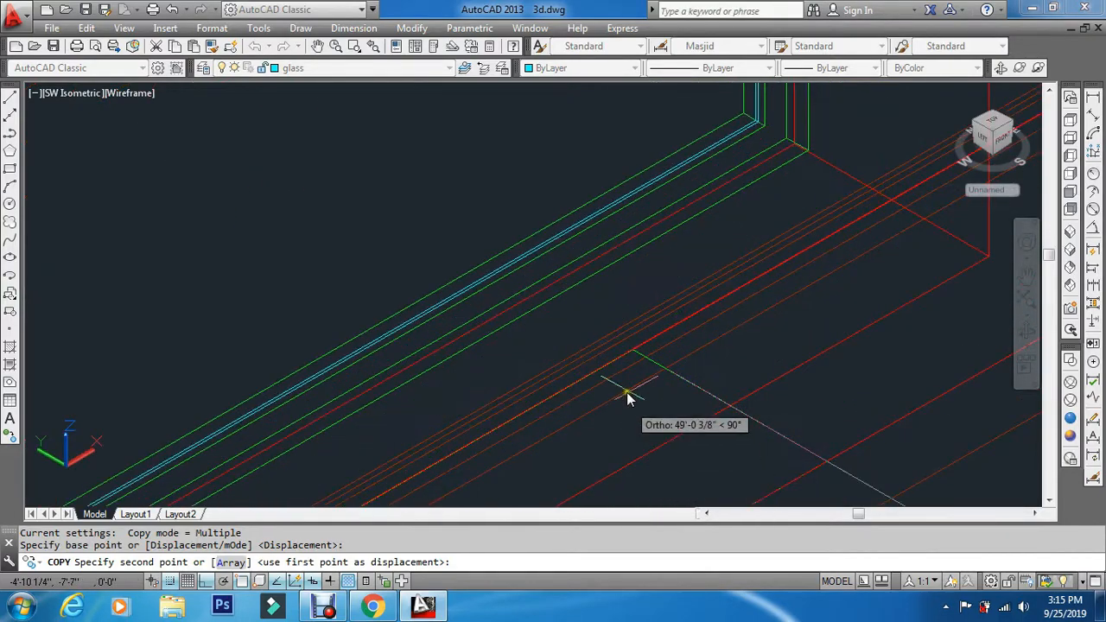
click(636, 356)
scroll(644, 356, down, 3)
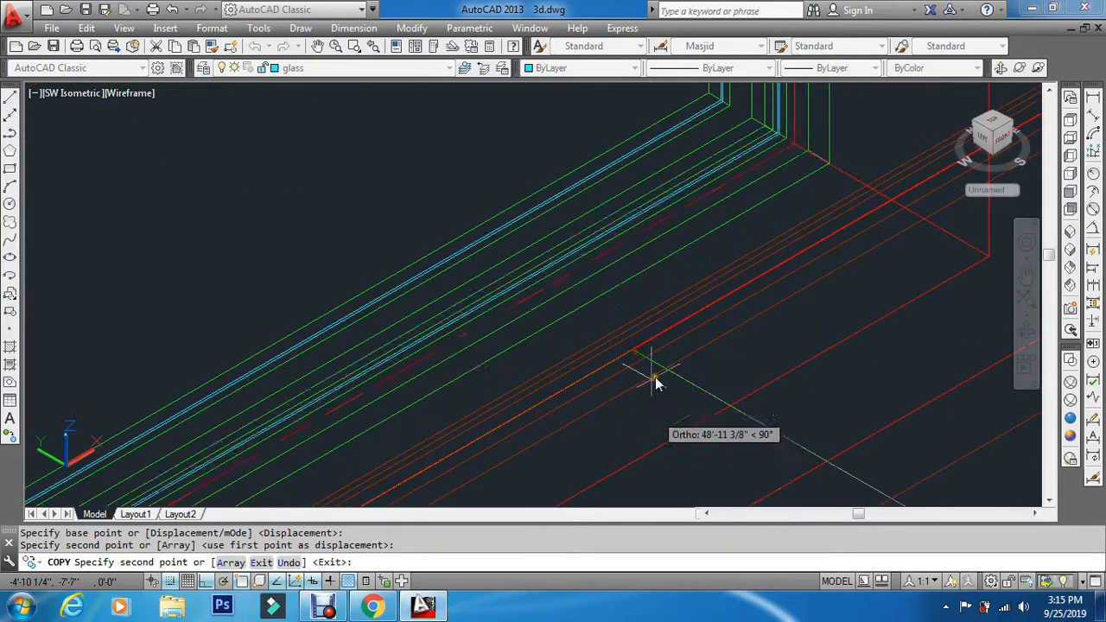
key(Escape)
key(Escape)
key(Escape)
scroll(643, 363, down, 5)
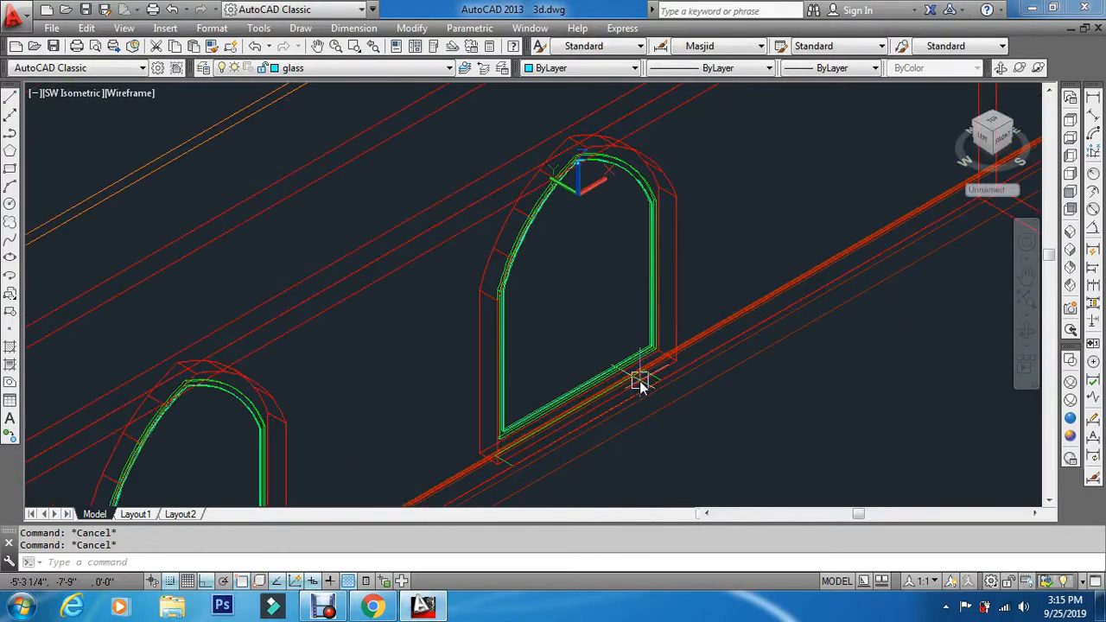
Switch to the Top view at the copied window beside the north entrance steps and turn the column layer back on.
click(1071, 121)
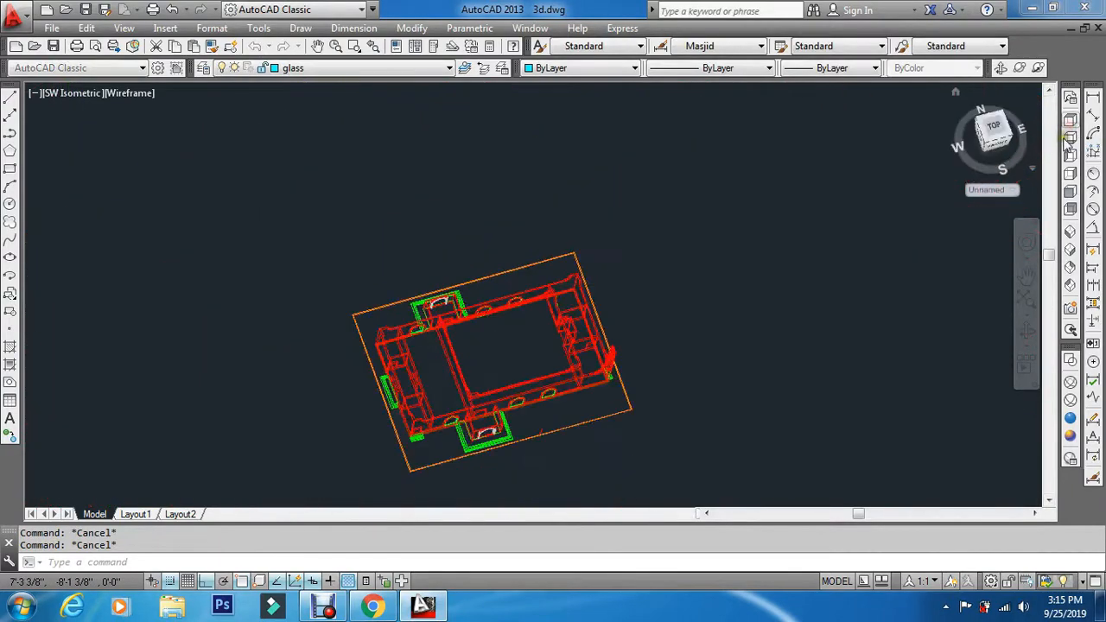
scroll(155, 354, up, 5)
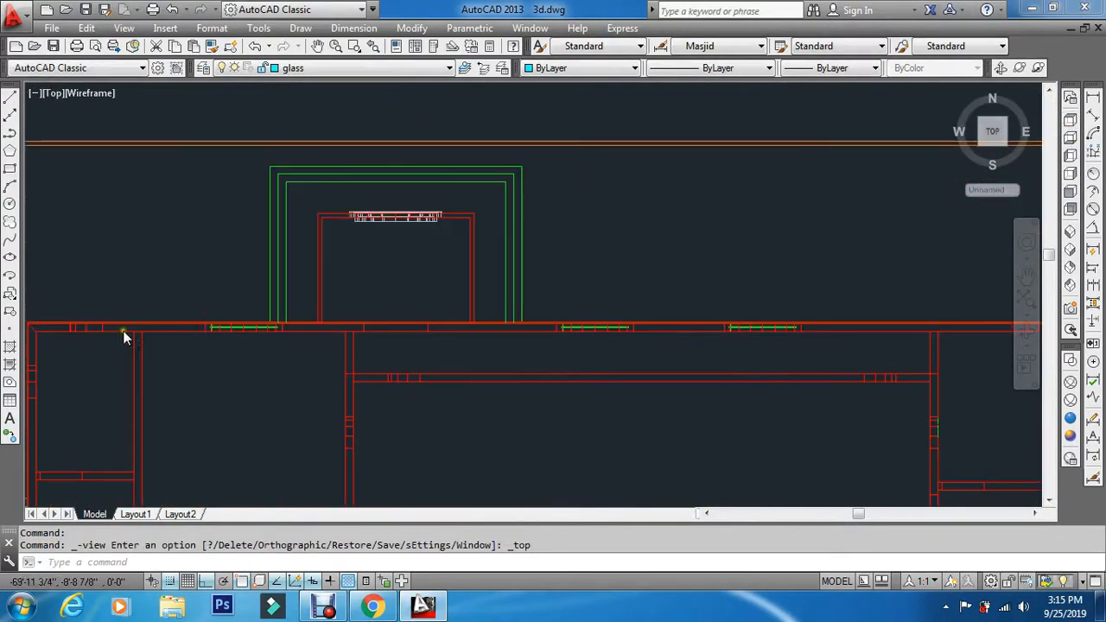
scroll(144, 336, up, 6)
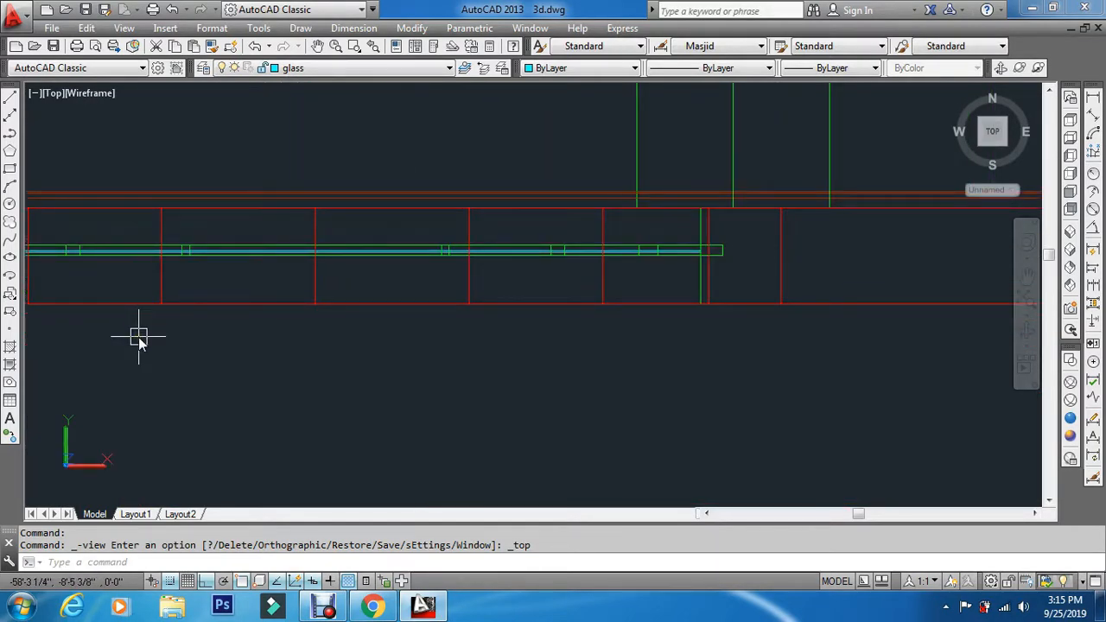
click(368, 69)
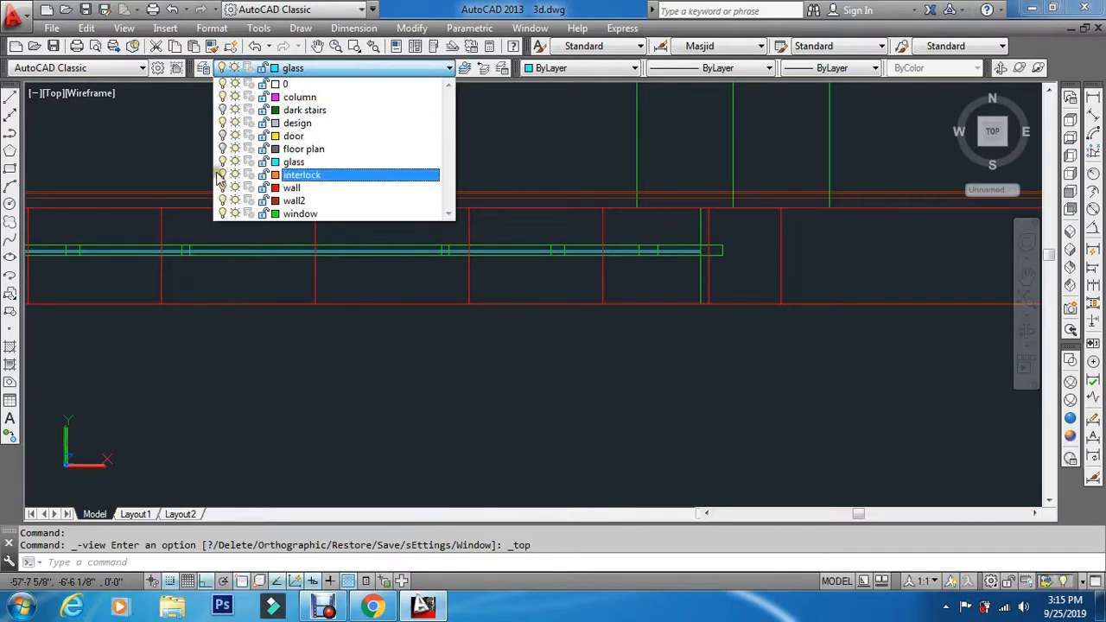
click(127, 148)
key(Escape)
key(Escape)
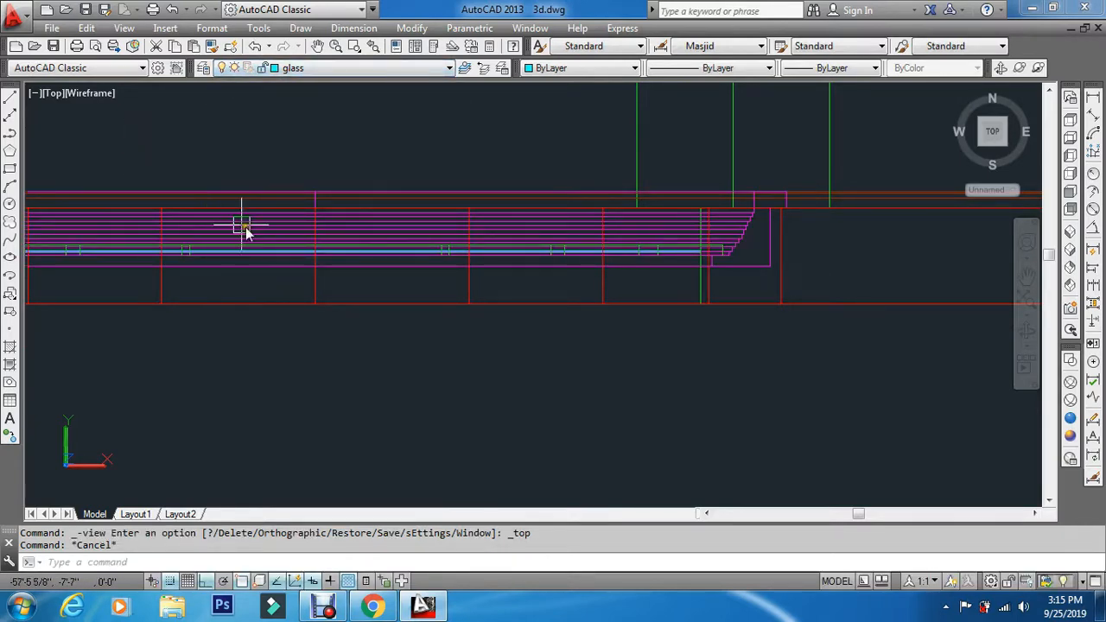
scroll(558, 240, up, 2)
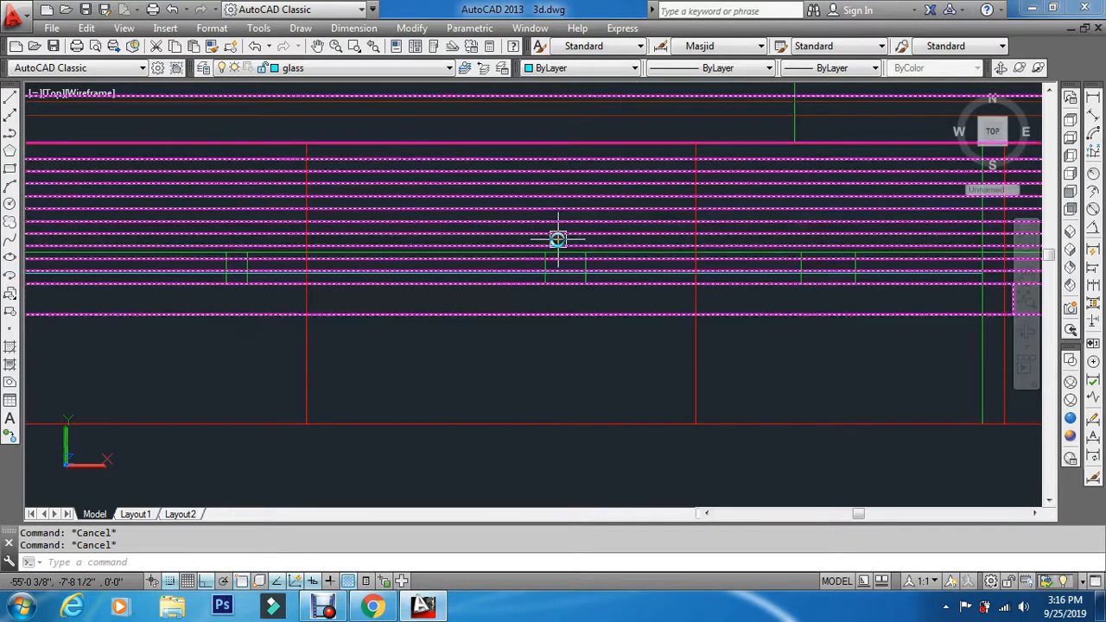
scroll(558, 240, down, 1)
scroll(742, 230, up, 2)
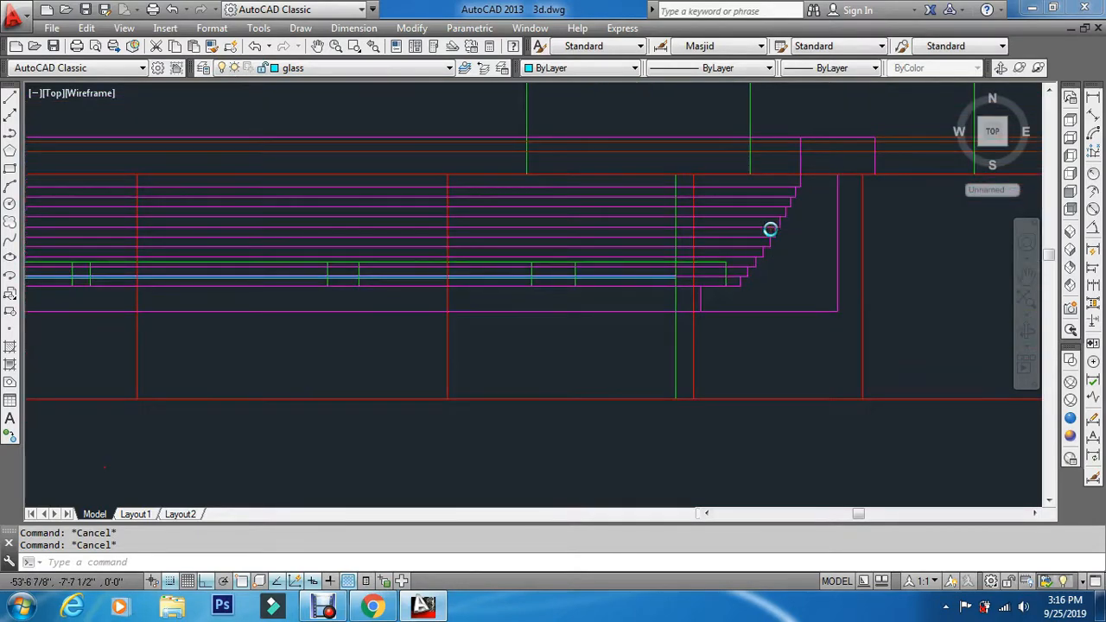
scroll(770, 229, up, 1)
scroll(768, 236, down, 2)
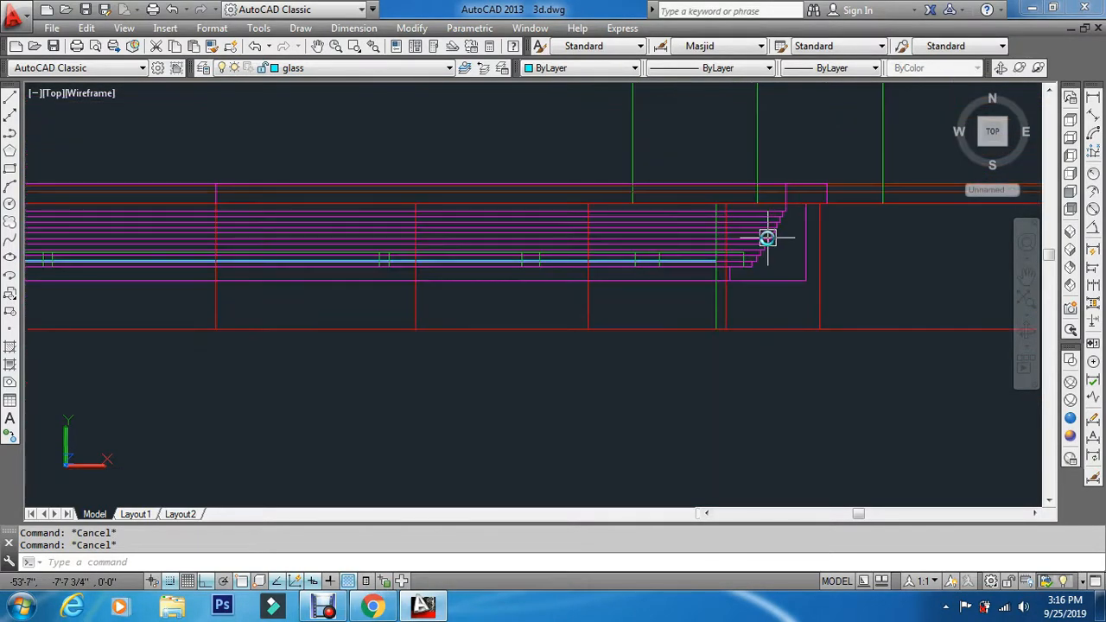
scroll(684, 285, up, 3)
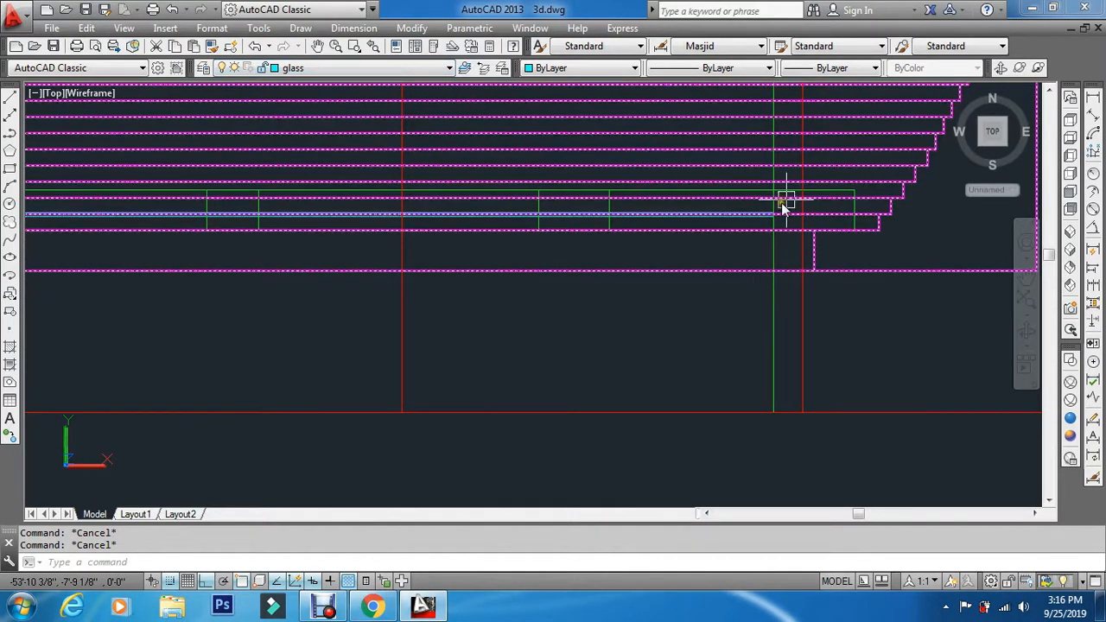
text(m)
key(Return)
scroll(868, 188, up, 4)
scroll(868, 192, down, 4)
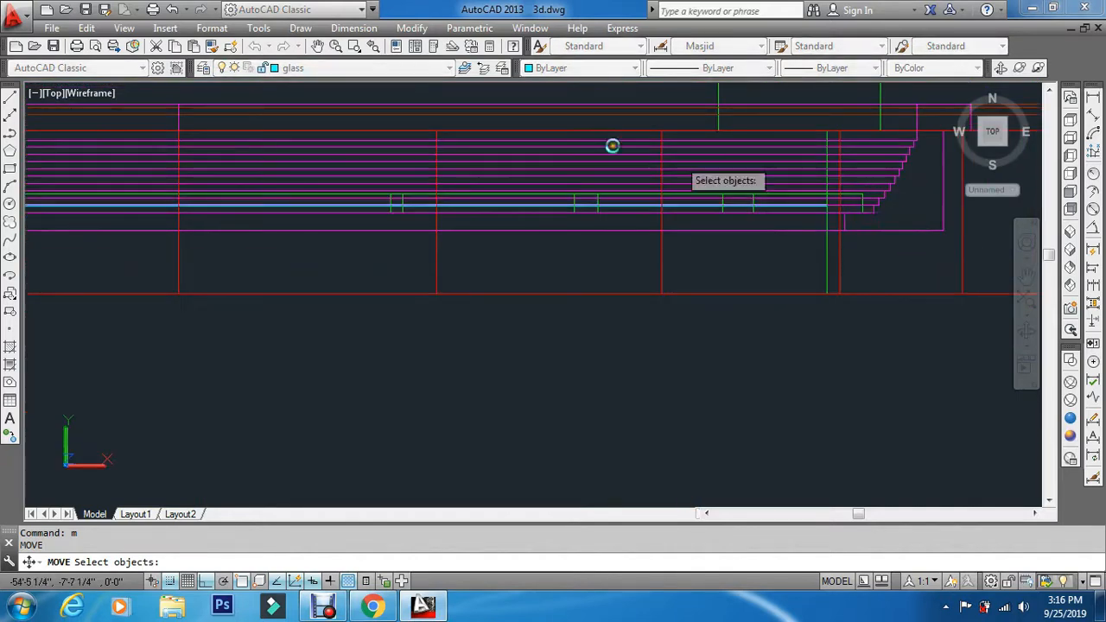
key(Escape)
Turn off the column layer and start a move with the frame and glass pane of the westernmost copied window.
click(353, 69)
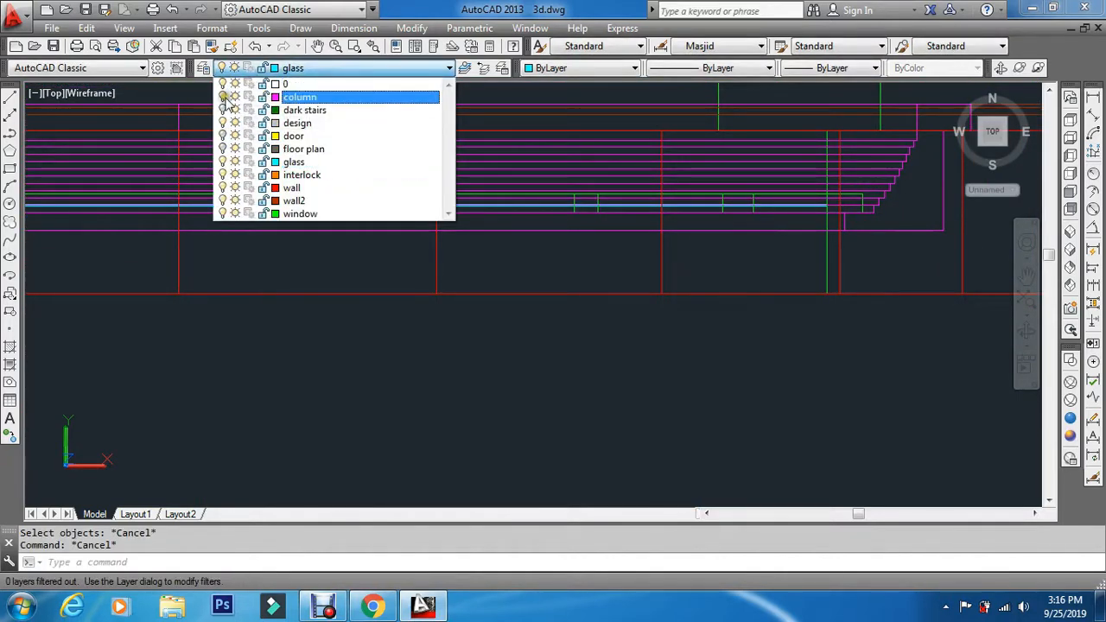
click(224, 97)
click(280, 257)
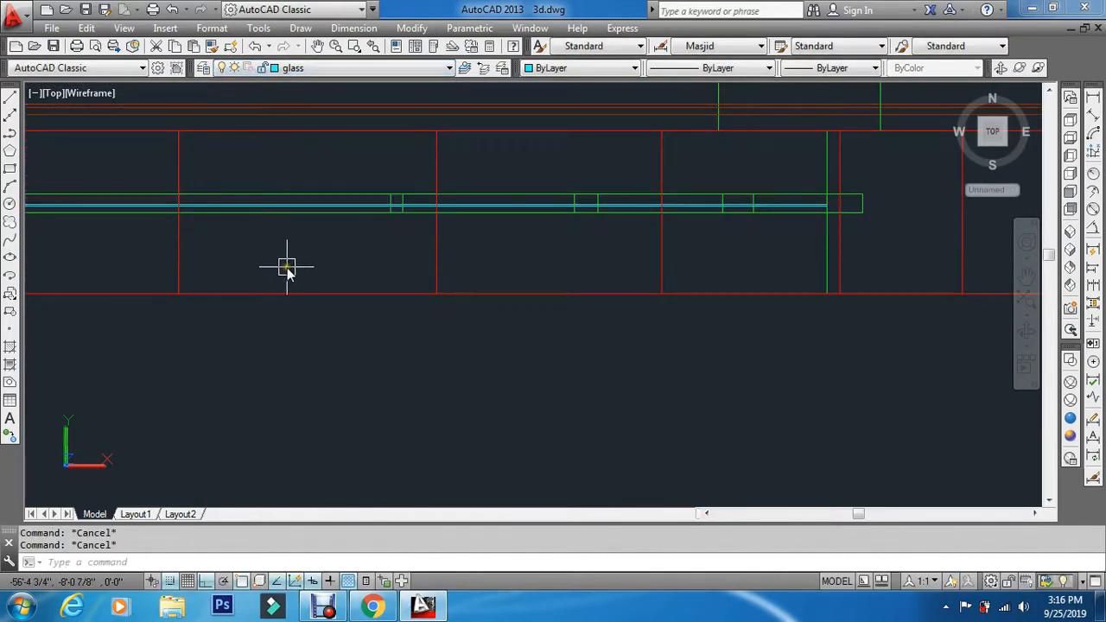
text(m)
key(Return)
click(324, 170)
click(274, 241)
Add the frames and glass panes of the other two copied windows on the north wall to the move selection.
scroll(271, 240, down, 3)
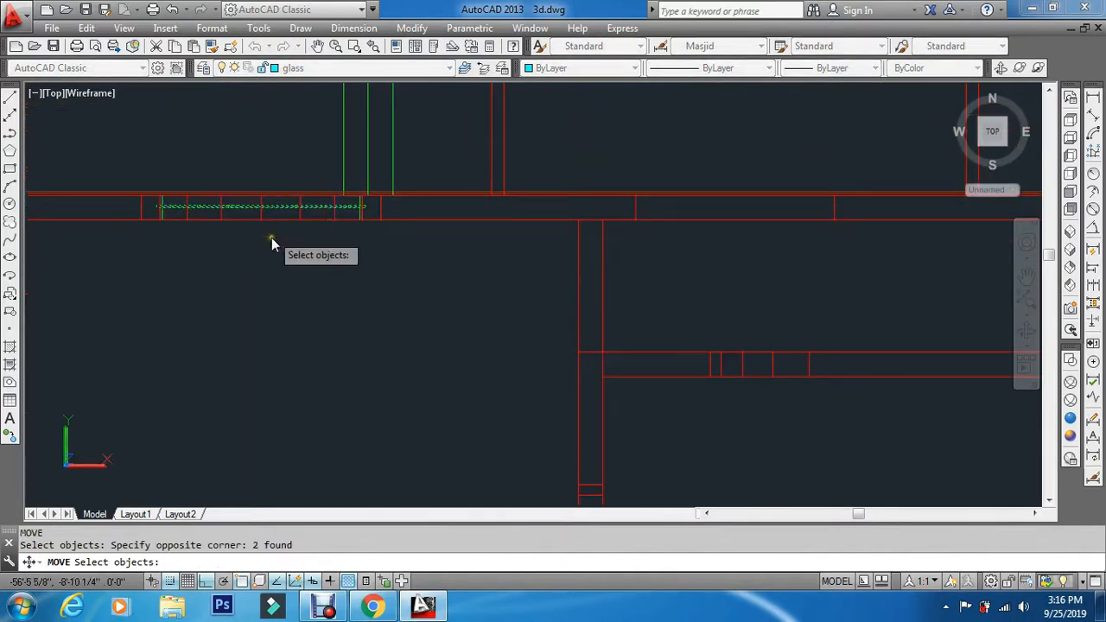
scroll(481, 283, down, 4)
scroll(772, 264, up, 6)
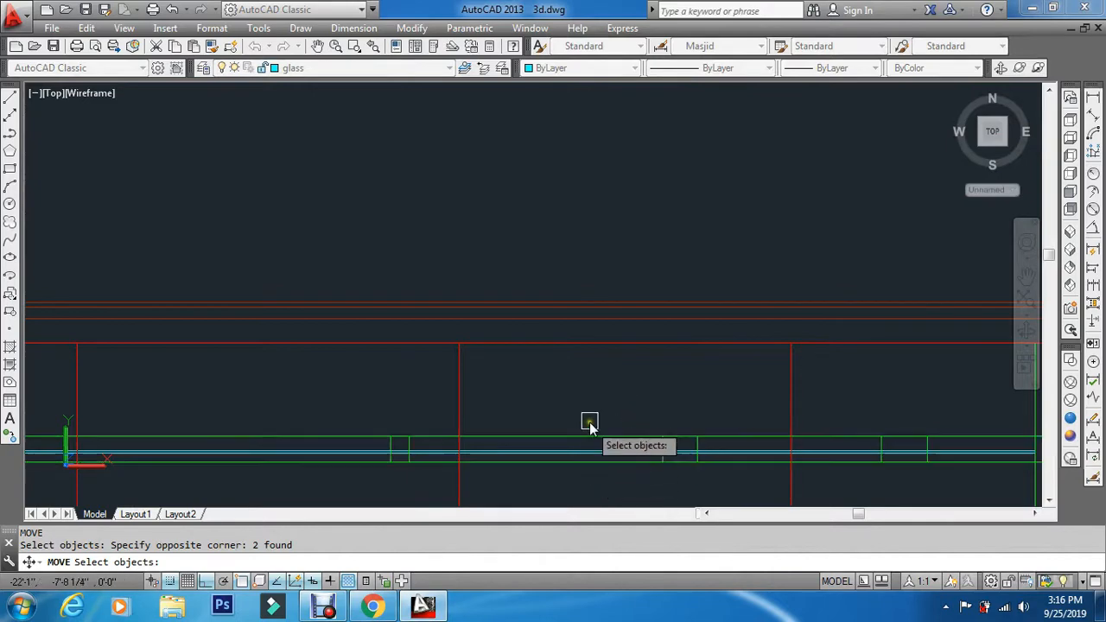
click(590, 423)
click(530, 465)
scroll(529, 302, down, 8)
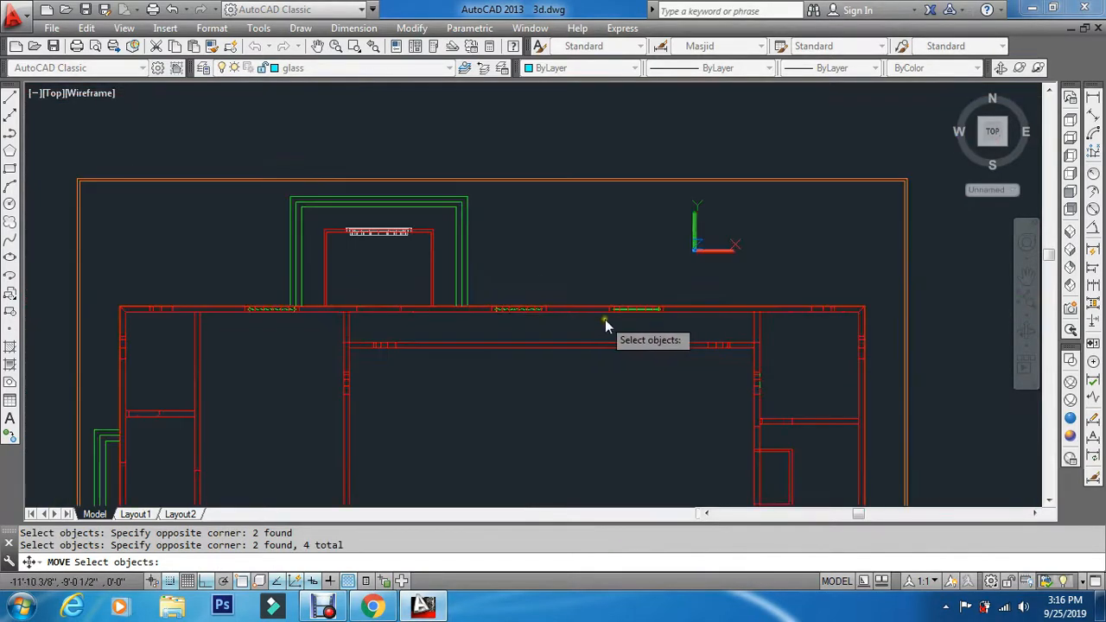
scroll(679, 286, up, 6)
click(694, 215)
click(666, 263)
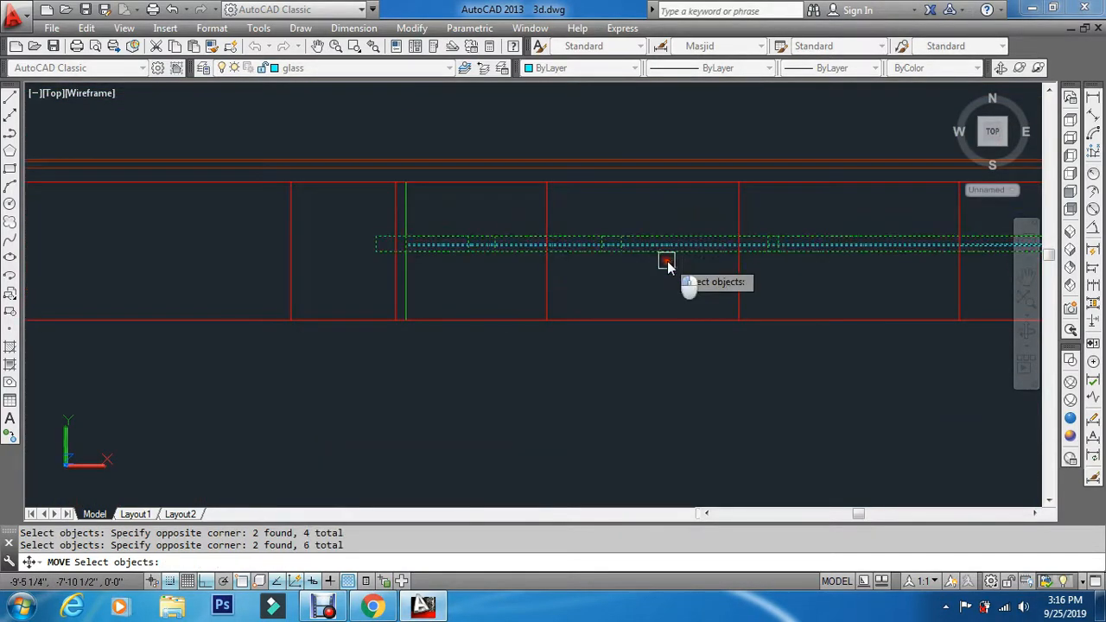
Move the three window sets about 1/2" straight south, toward the inside of the north wall.
scroll(636, 330, up, 3)
key(Return)
click(323, 391)
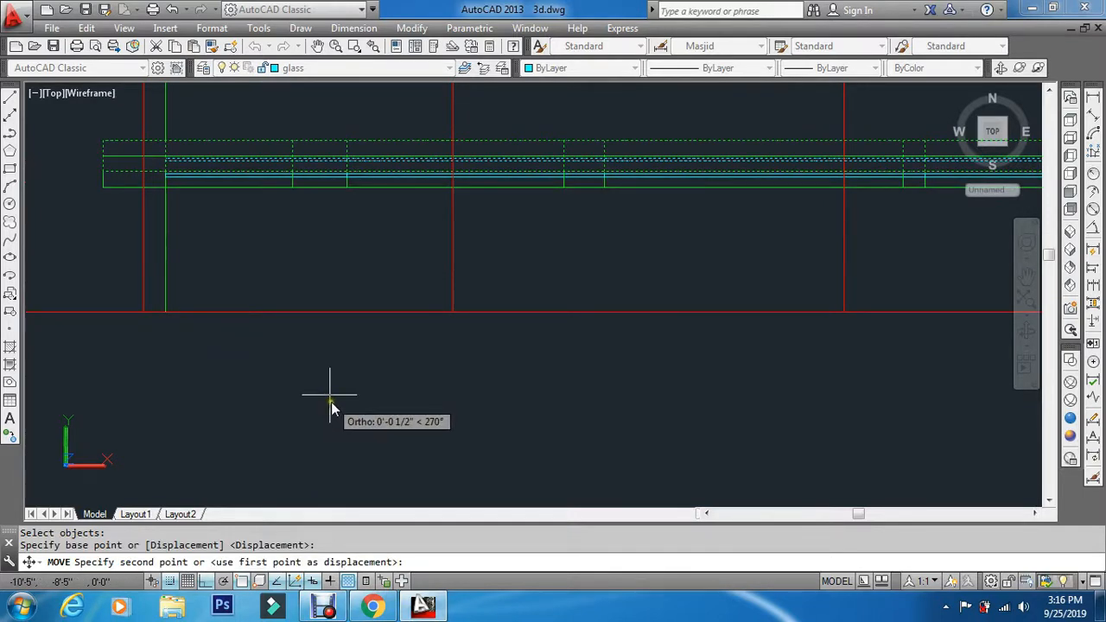
click(332, 402)
key(Escape)
scroll(367, 386, down, 3)
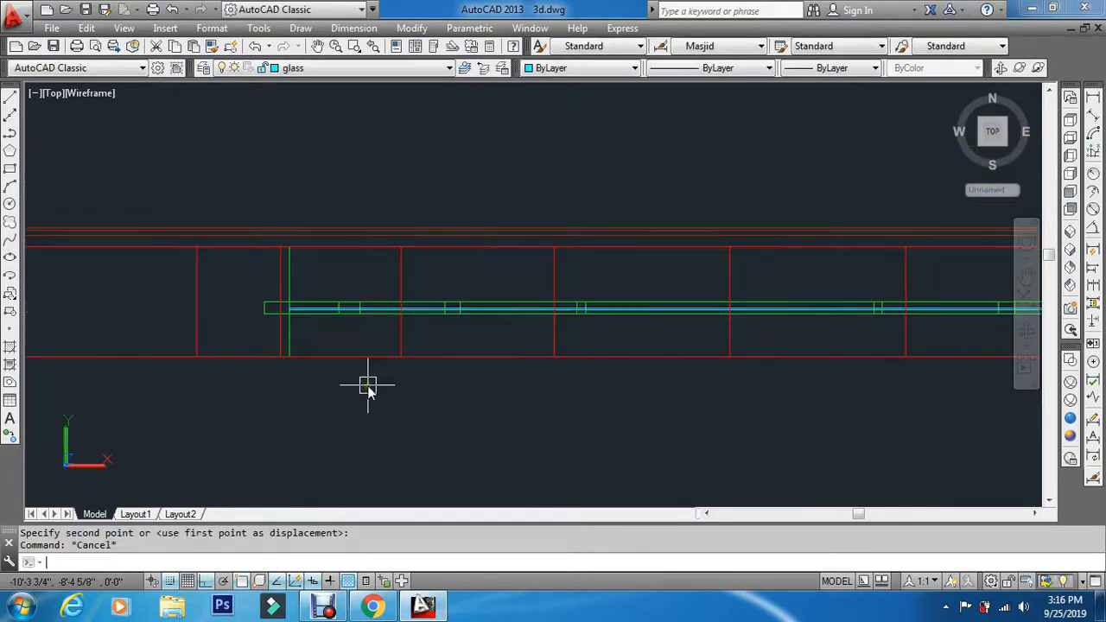
Turn the column layer back on and show the model in the NE Isometric view with the Conceptual visual style.
click(329, 68)
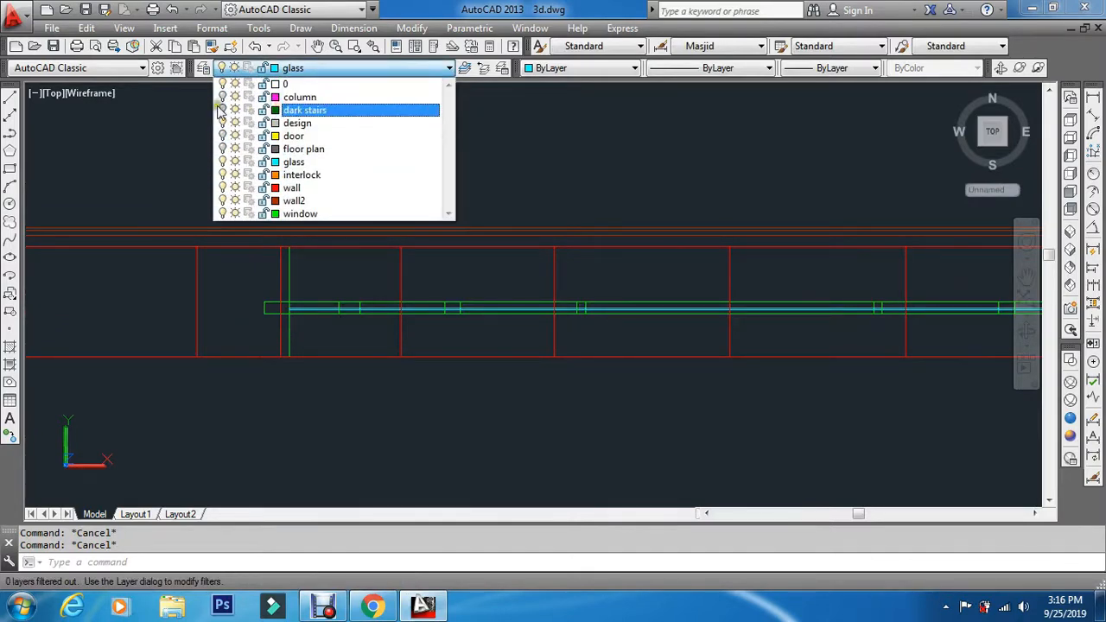
click(156, 150)
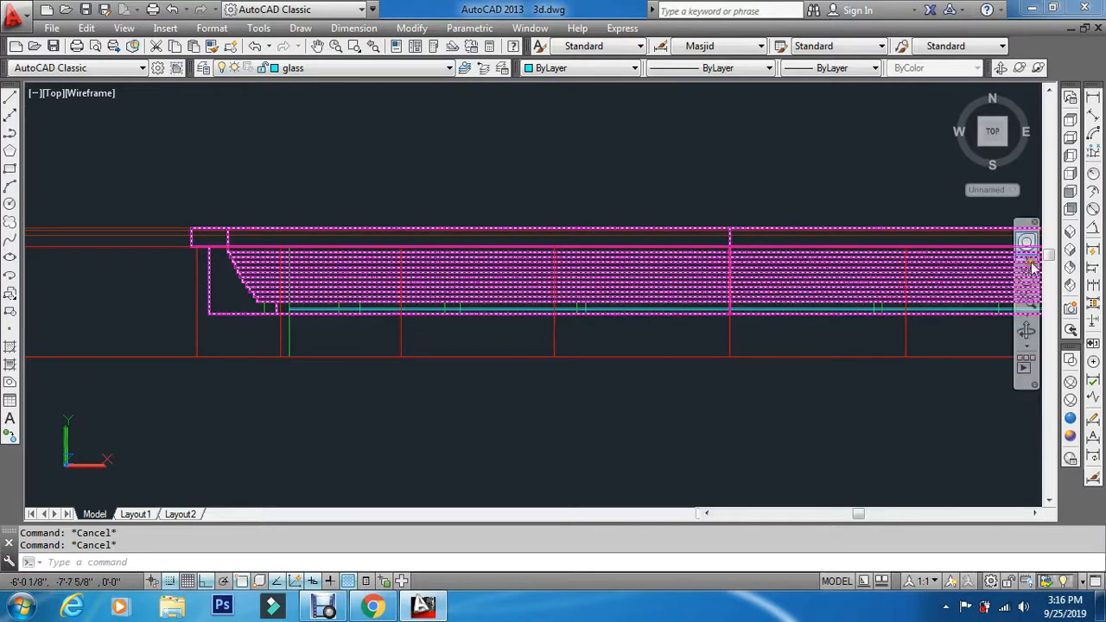
click(1070, 276)
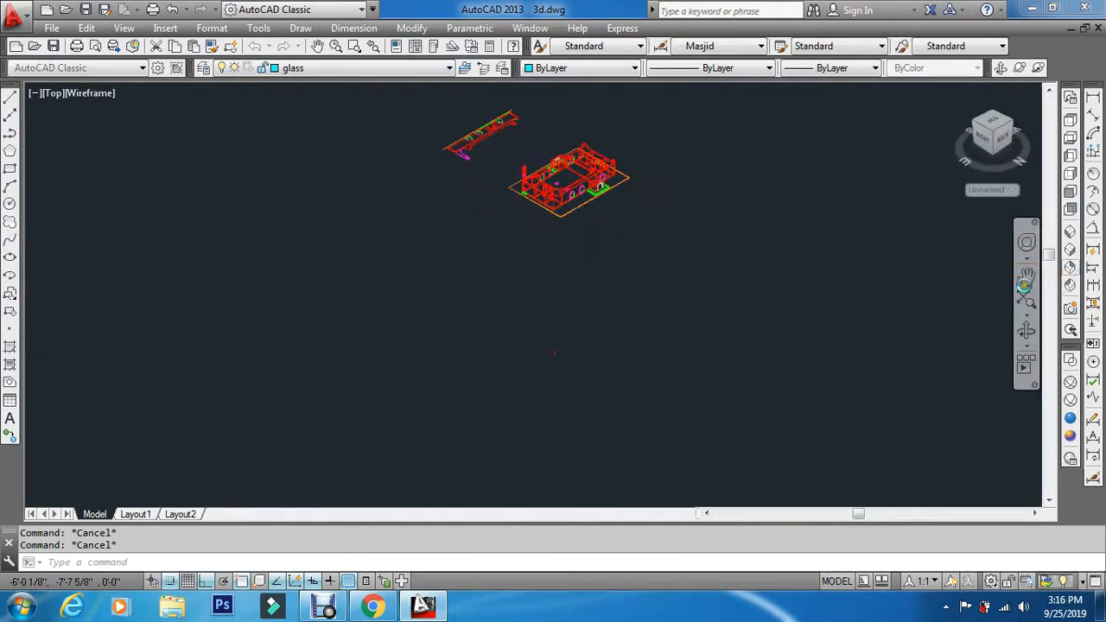
scroll(581, 143, up, 4)
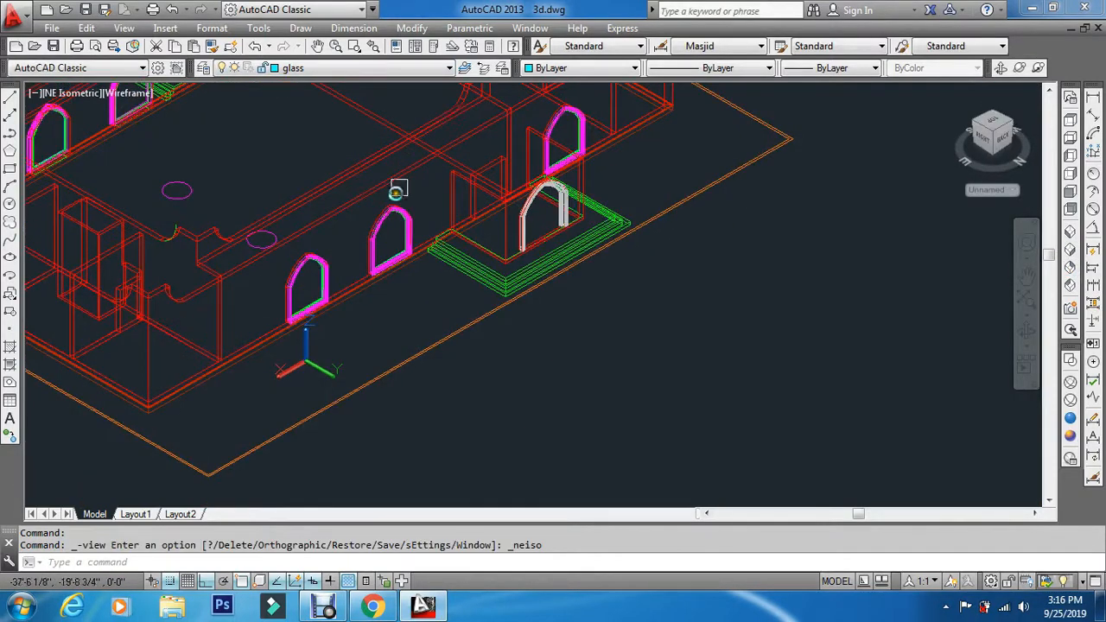
scroll(409, 212, up, 5)
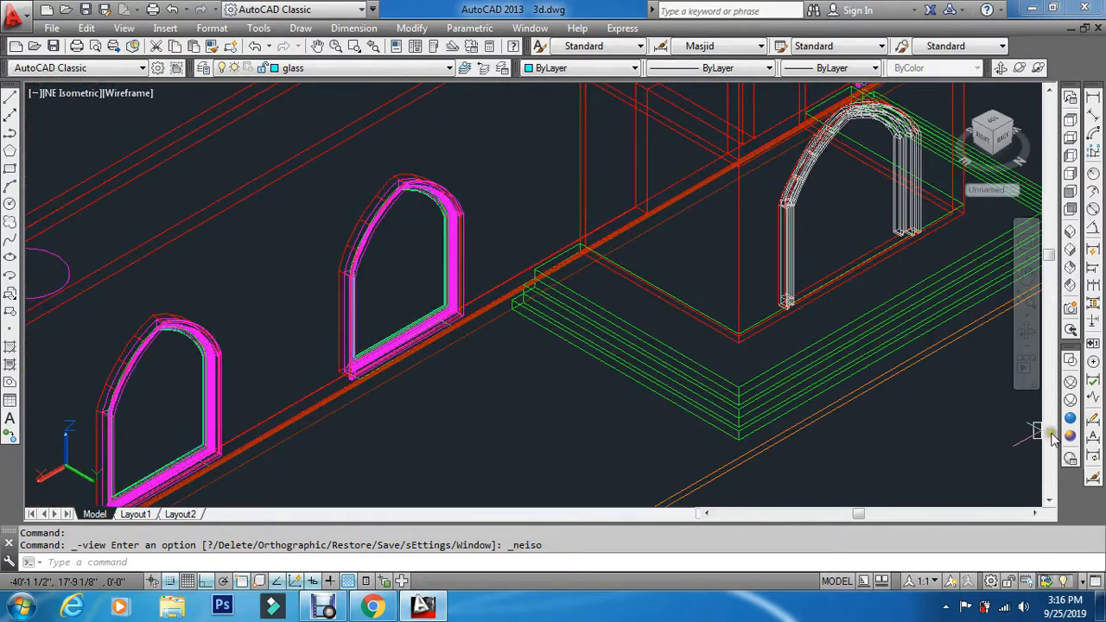
click(1071, 437)
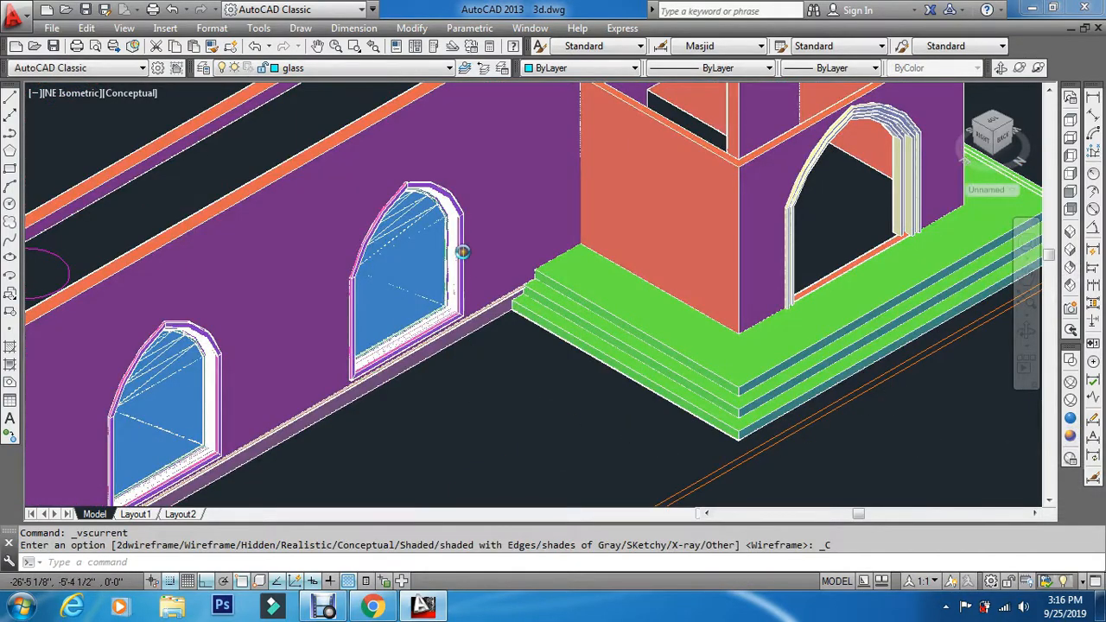
Examine how the north wall's windows sit within their surrounds from the NE and NW Isometric views.
scroll(462, 250, up, 3)
scroll(441, 249, down, 10)
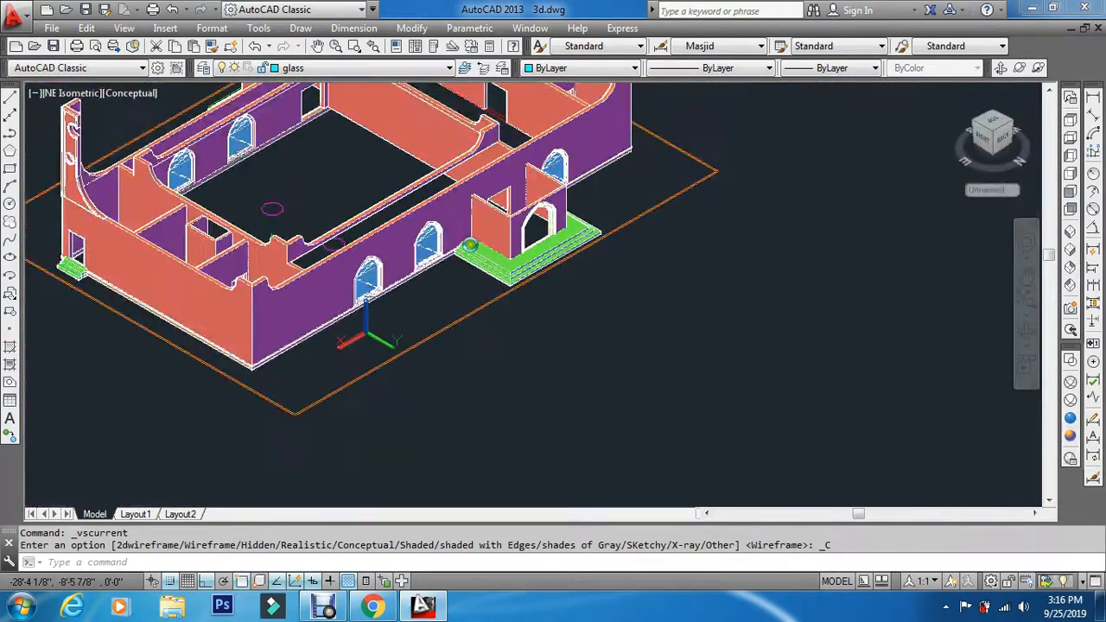
scroll(565, 154, up, 8)
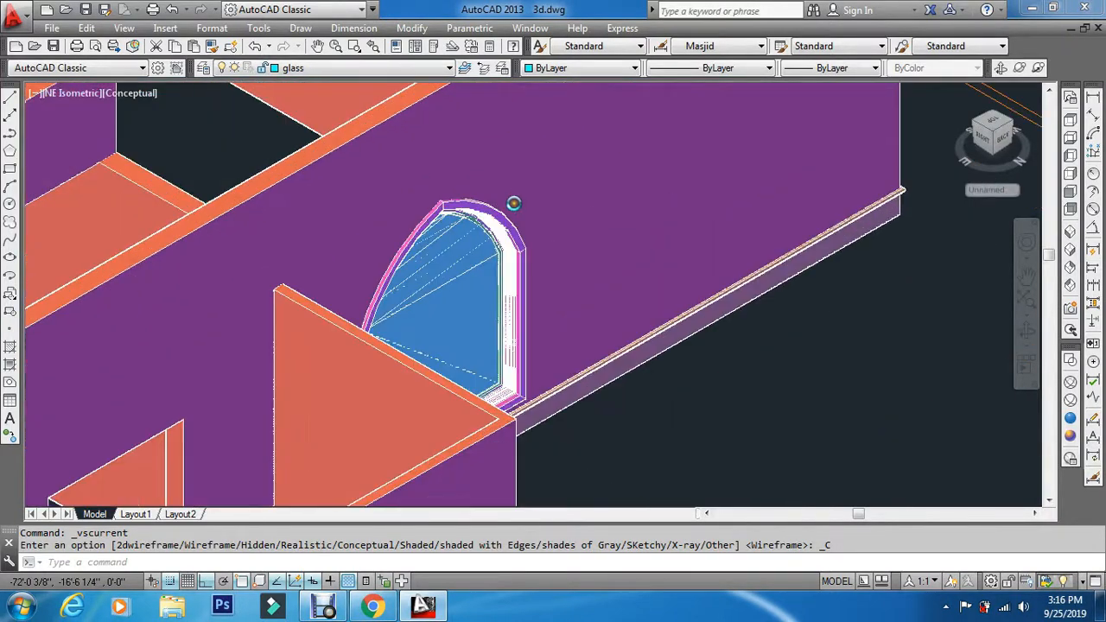
click(1071, 288)
scroll(556, 212, up, 10)
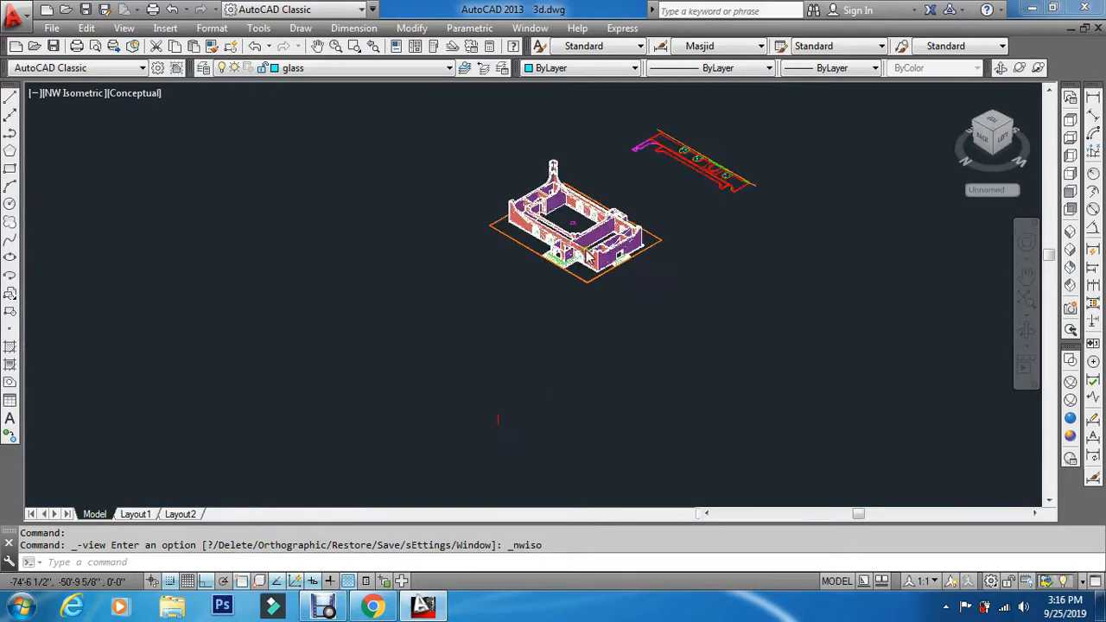
scroll(376, 254, up, 2)
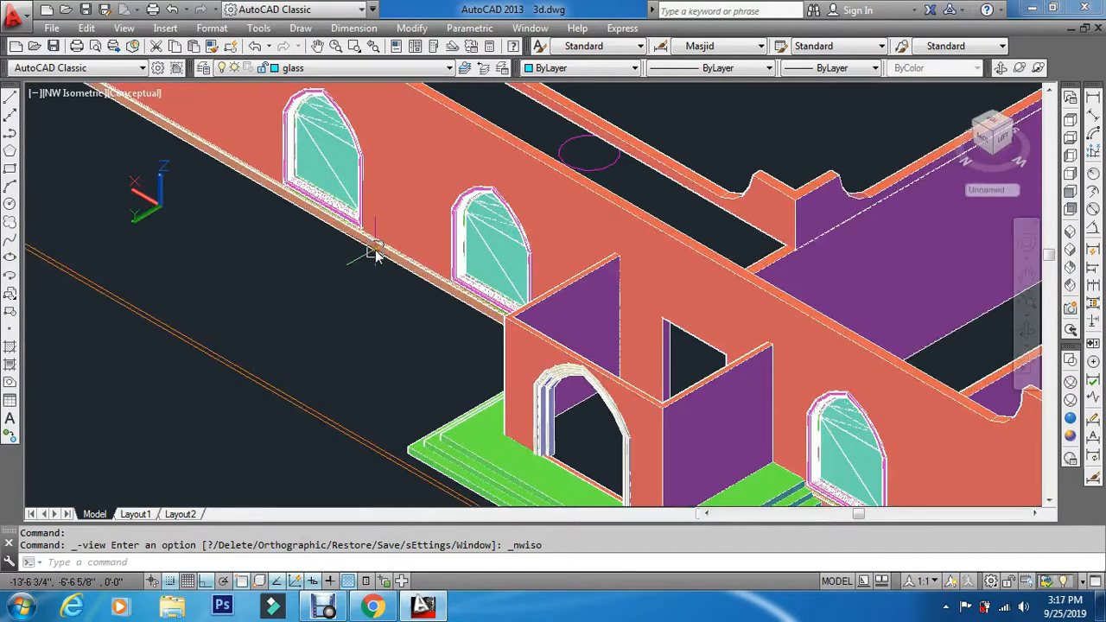
scroll(439, 212, up, 3)
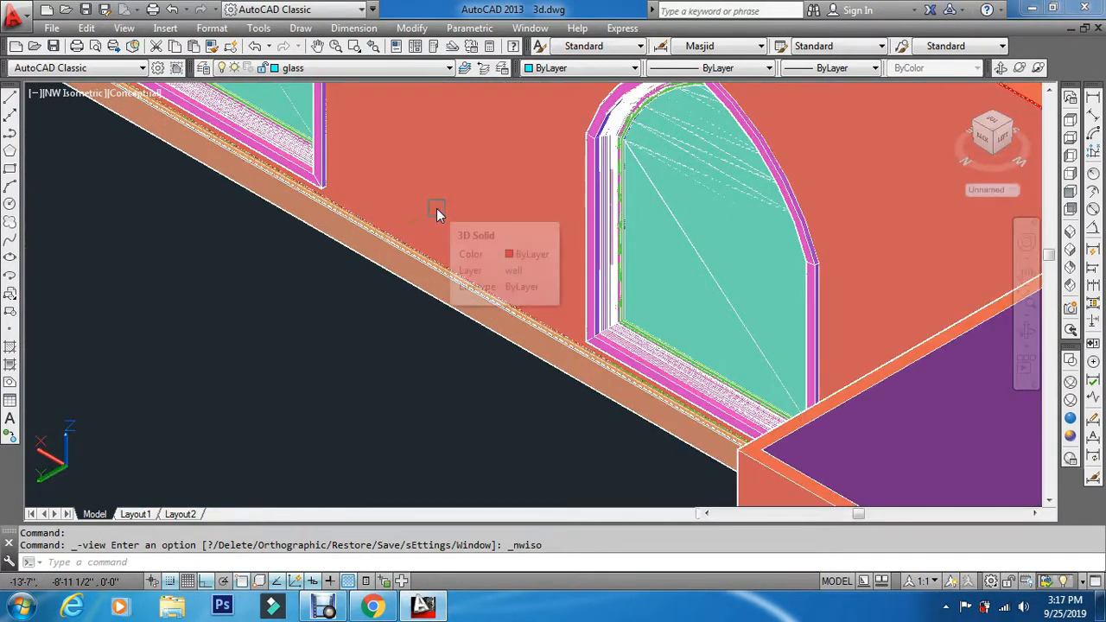
Erase the small stray object lying outside the mosque's boundary with a crossing selection.
scroll(439, 216, down, 5)
scroll(439, 216, down, 15)
key(Escape)
key(Escape)
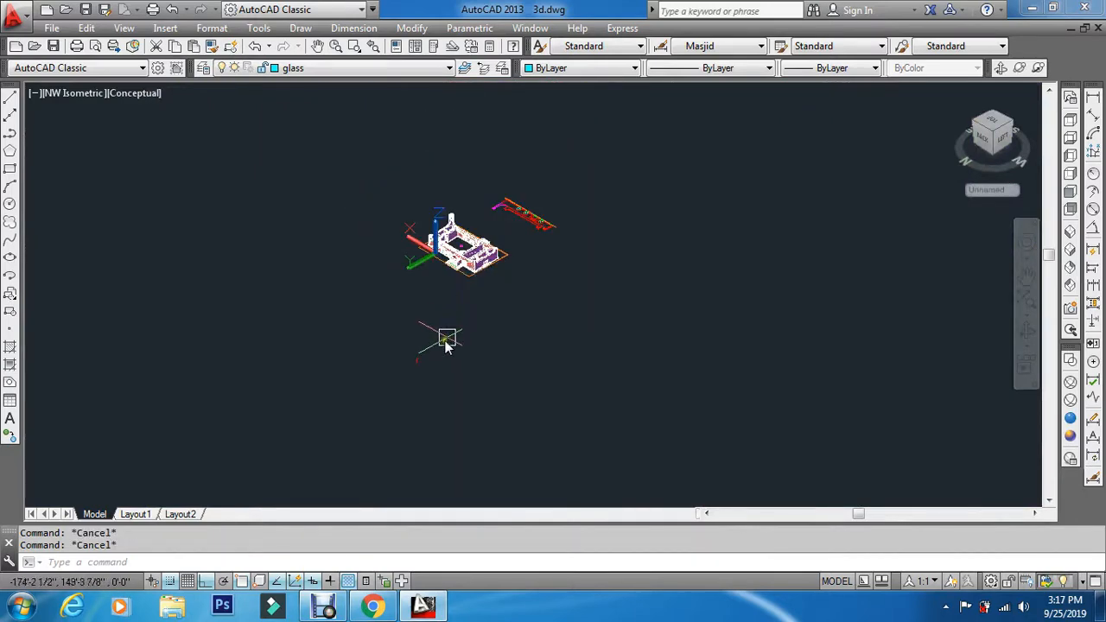
text(e)
key(Return)
click(468, 301)
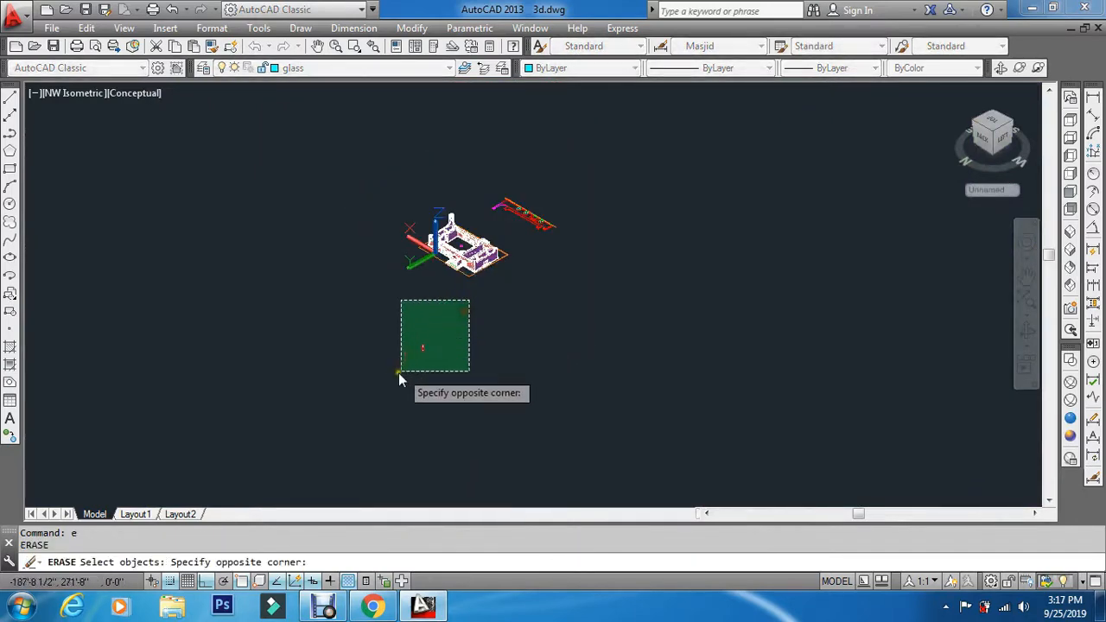
click(396, 373)
key(Return)
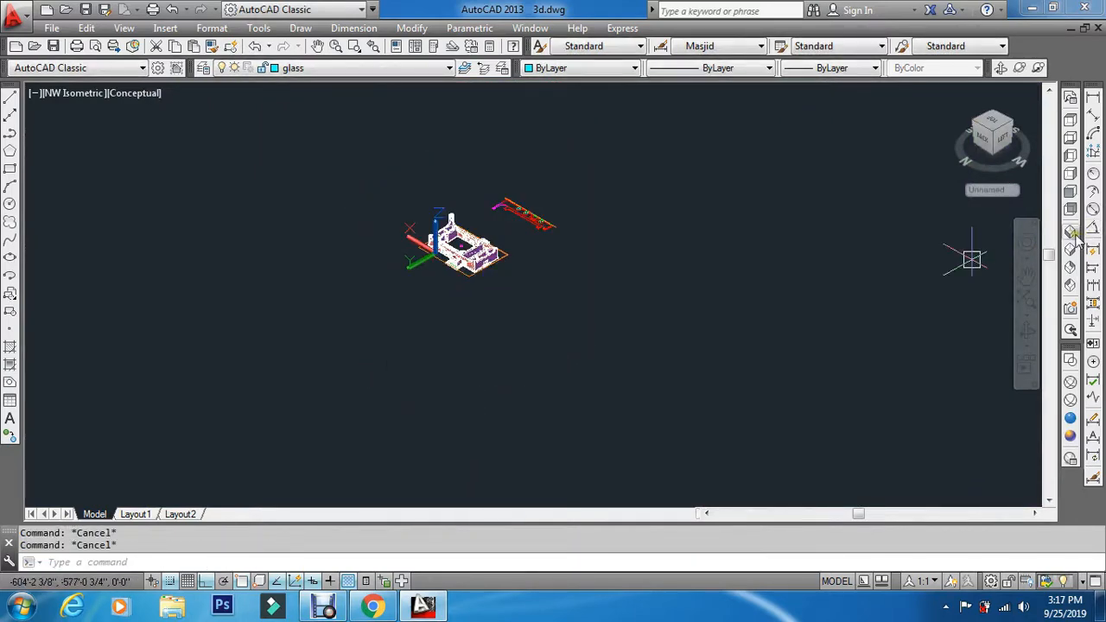
Show the whole mosque in the SW Isometric view to check the windows of both long walls.
click(1072, 233)
scroll(551, 218, up, 5)
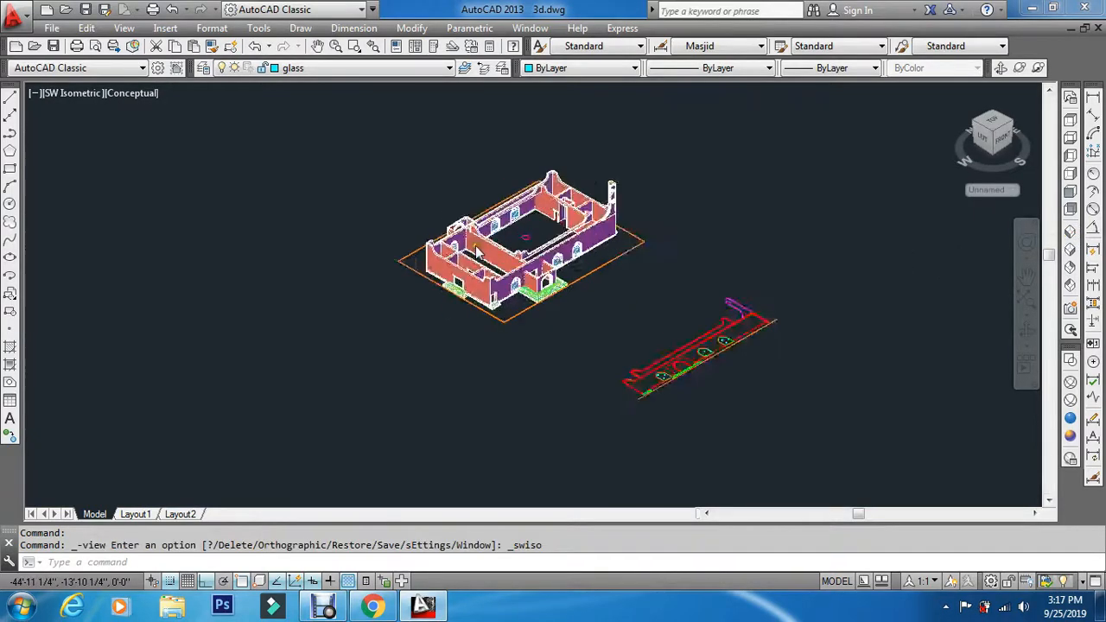
middle_drag(623, 208, 593, 271)
scroll(593, 272, up, 2)
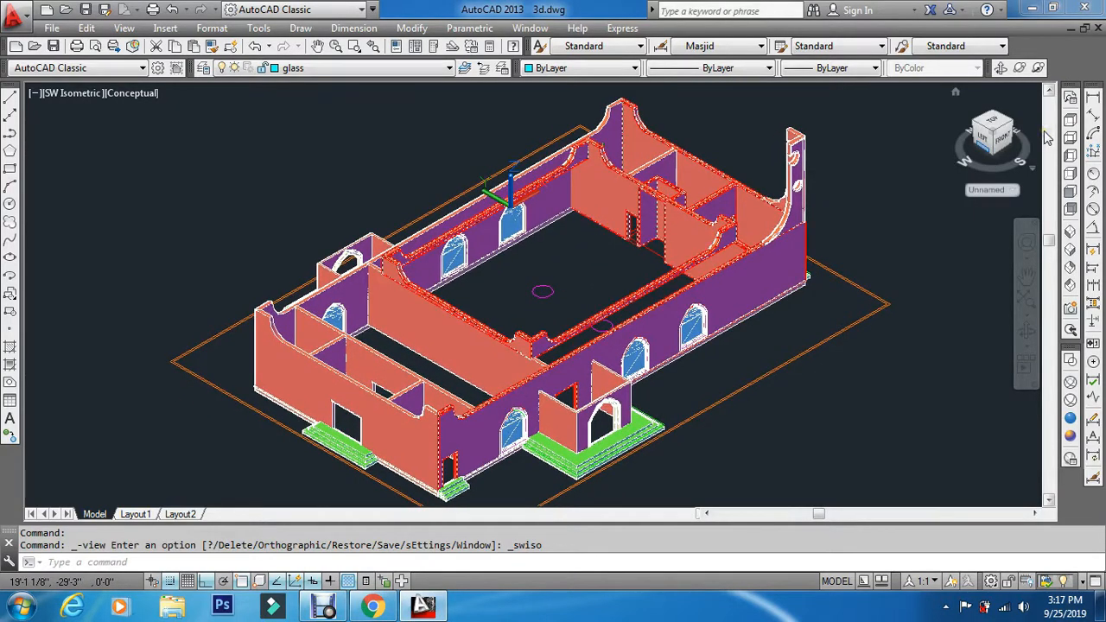